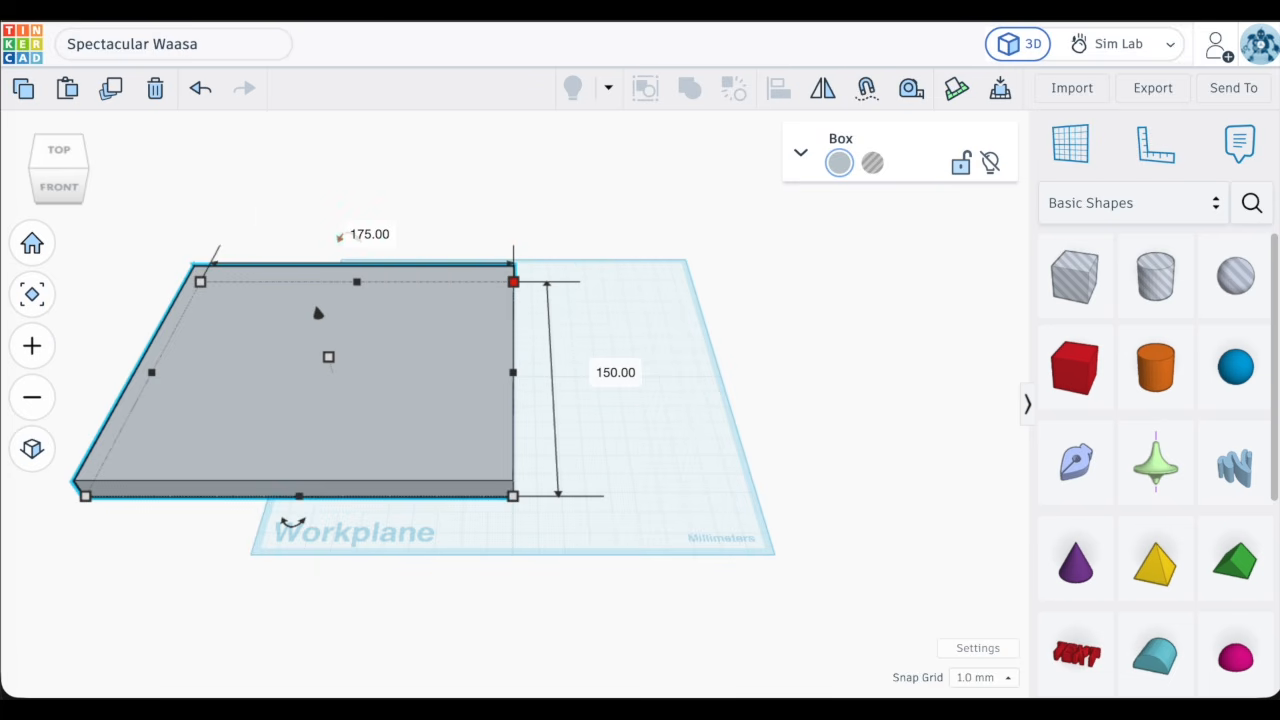
# Move the duplicated grey box beside the original, leaving a narrow gap between the two panels
pyautogui.moveTo(316, 310); pyautogui.dragTo(740, 313)
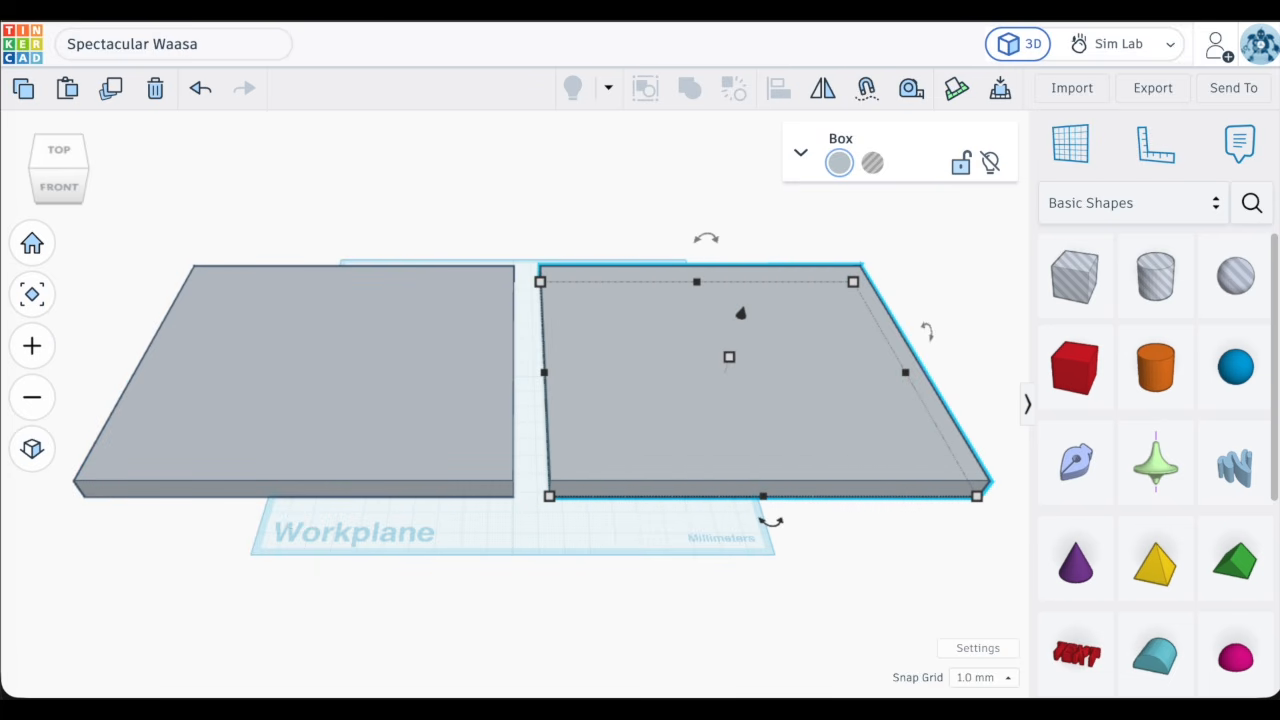
pyautogui.click(547, 549)
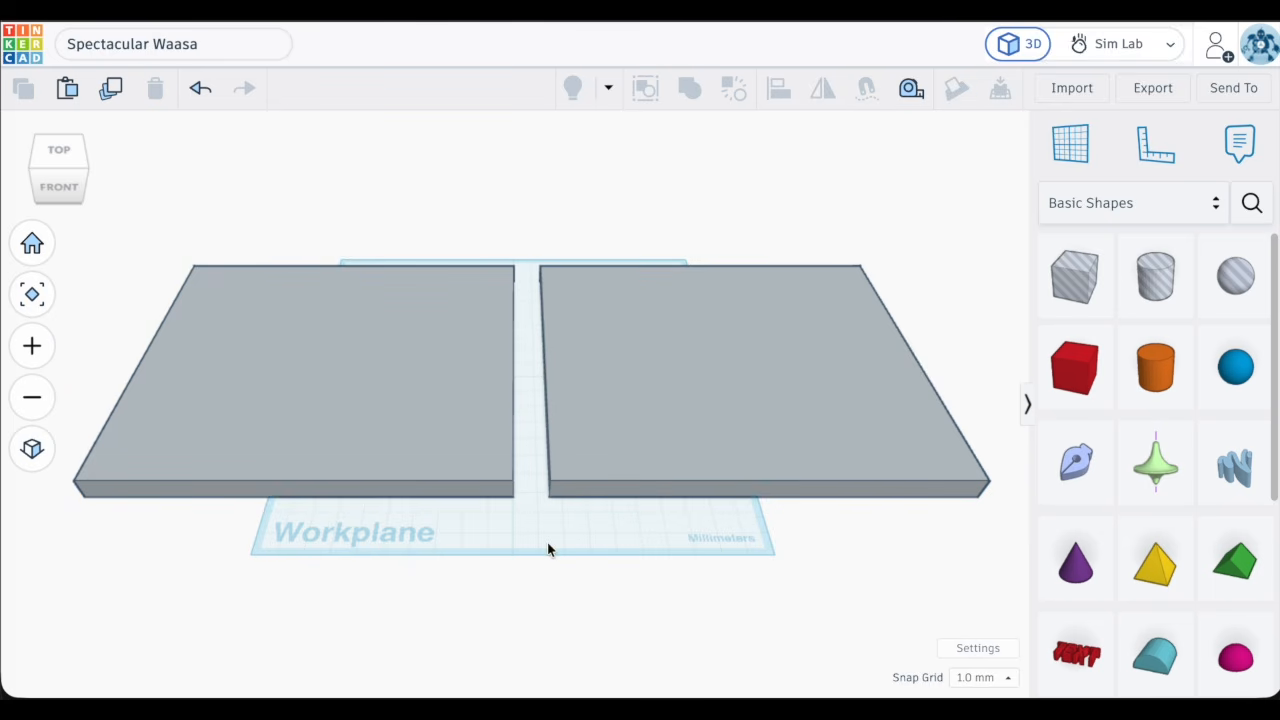
pyautogui.moveTo(547, 541); pyautogui.dragTo(546, 494, button='right')
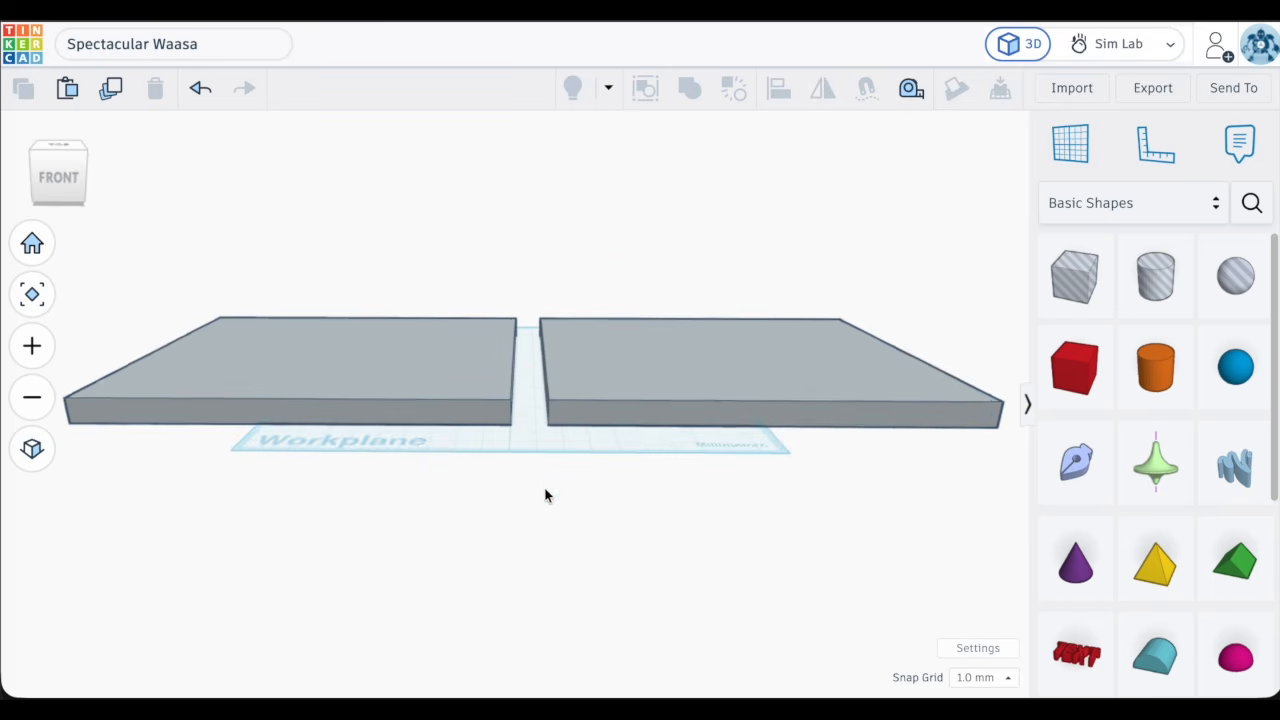
pyautogui.scroll(2, 531, 354)
pyautogui.scroll(5, 531, 354)
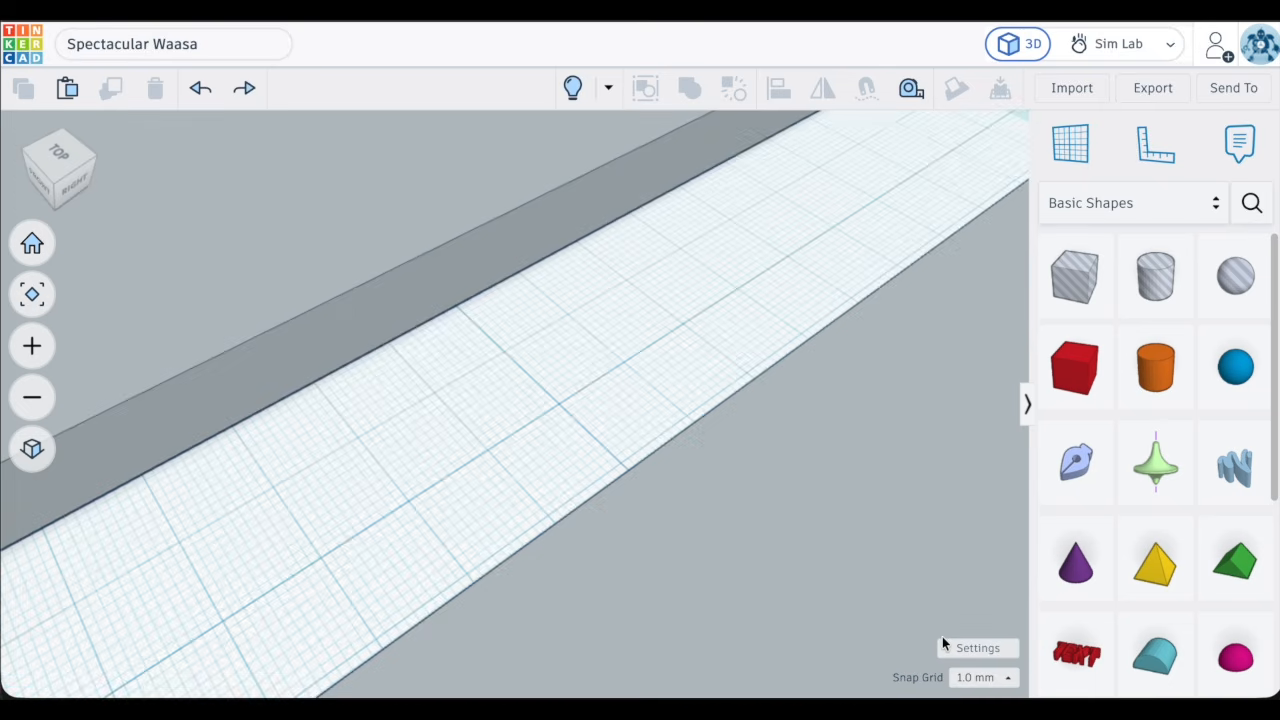
# Undo the last changes to restore the peg and its hole between the two grey panels
pyautogui.hotkey('ctrl', 'z')
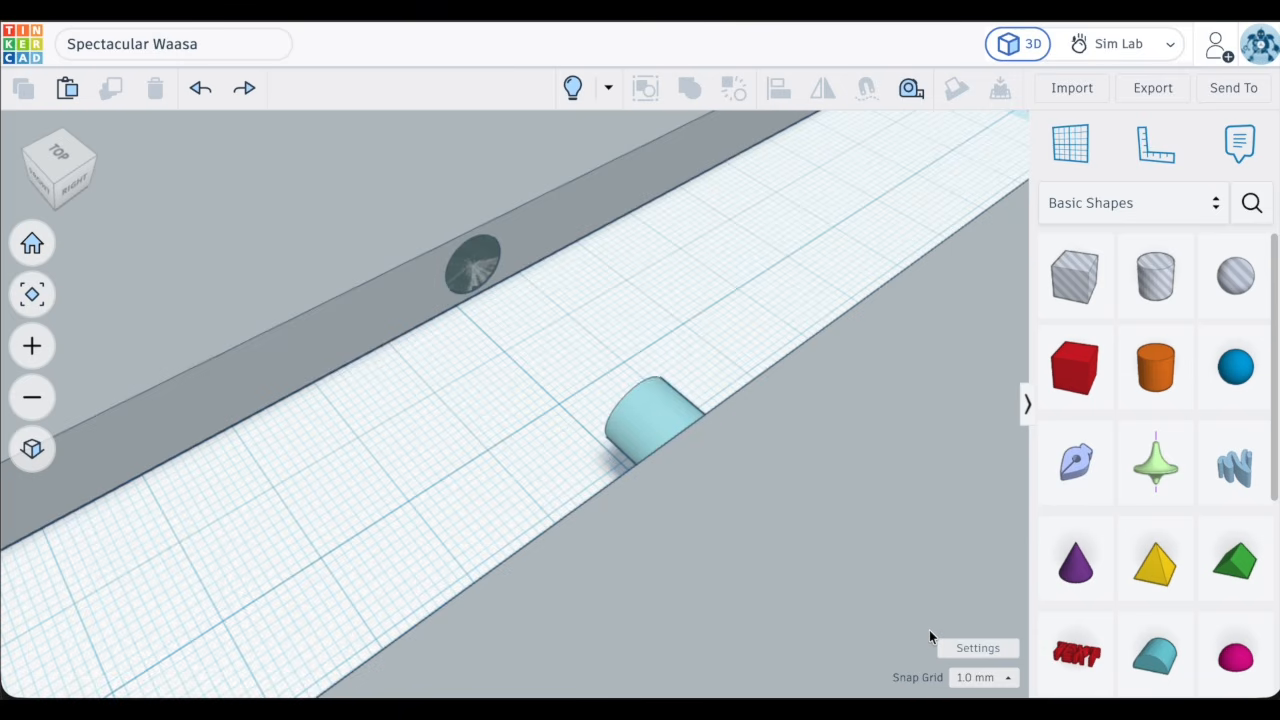
pyautogui.hotkey('ctrl', 'z')
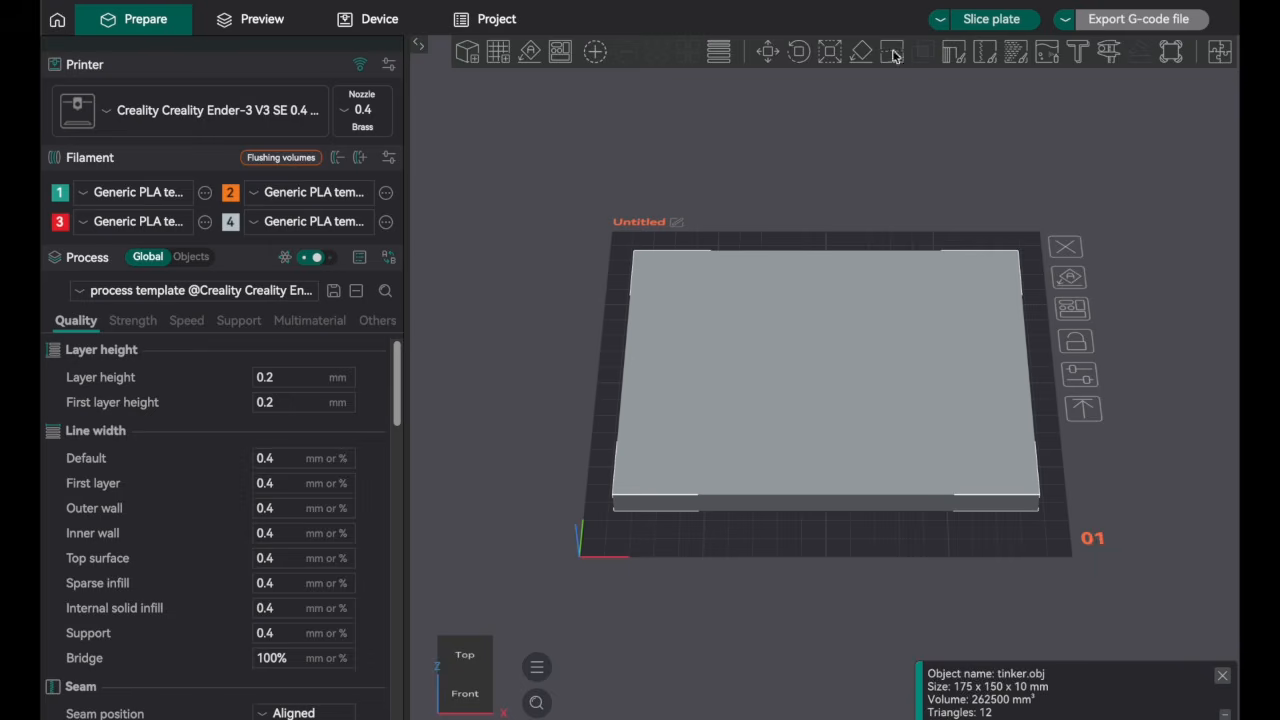
# Switch to the slicer and start a planar cut on the tinker.obj slab with connectors
pyautogui.click(892, 52)
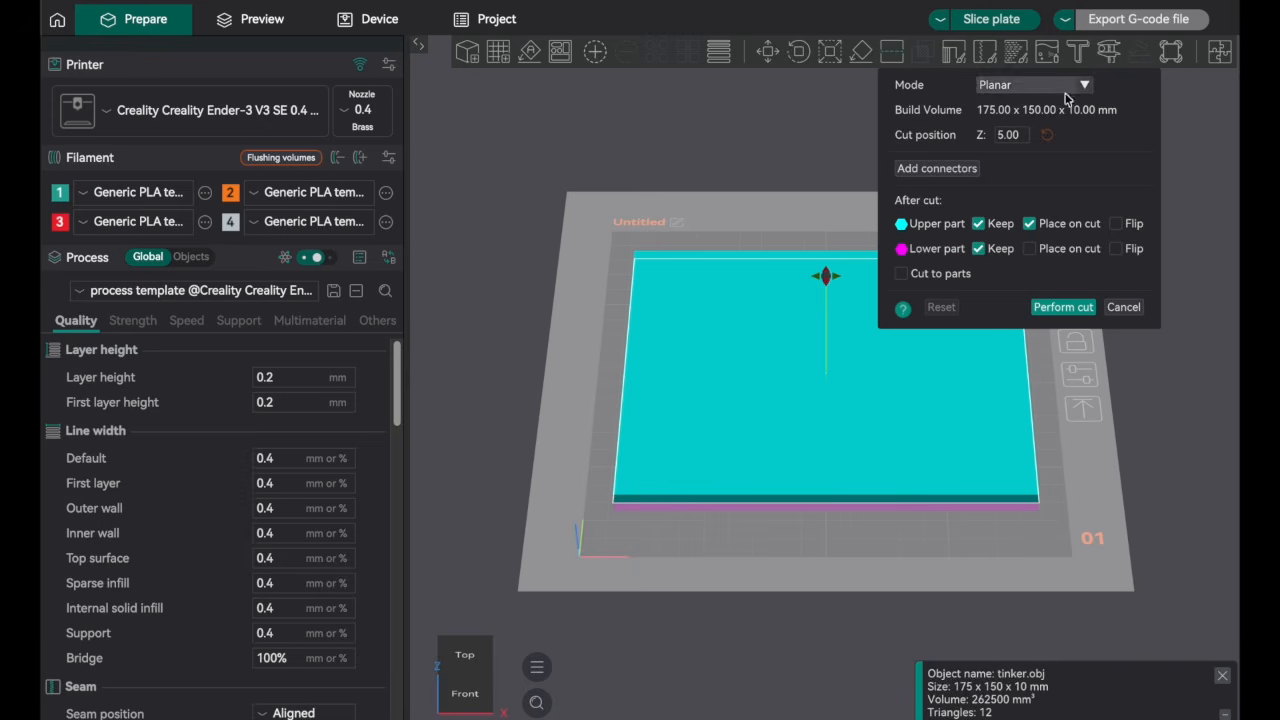
pyautogui.click(962, 170)
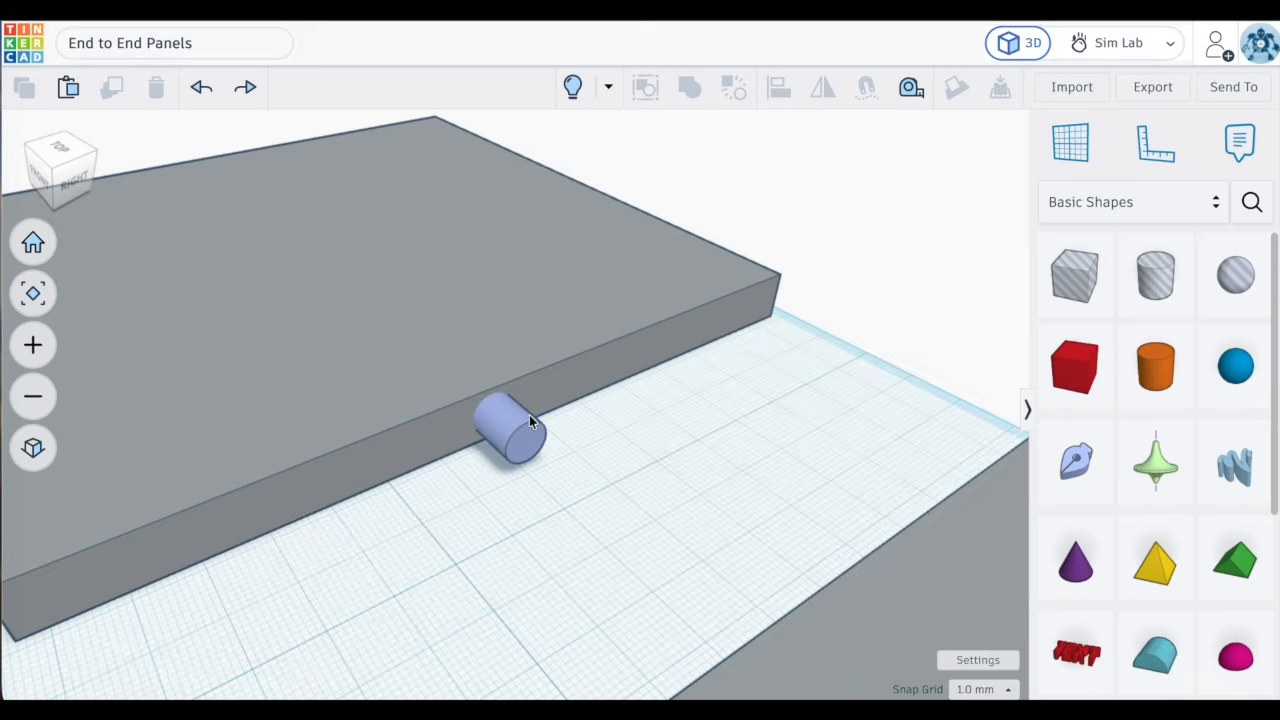
# Duplicate the cylindrical peg along the panel's edge, and duplicate the resulting pair toward the panel's near end
pyautogui.click(521, 438)
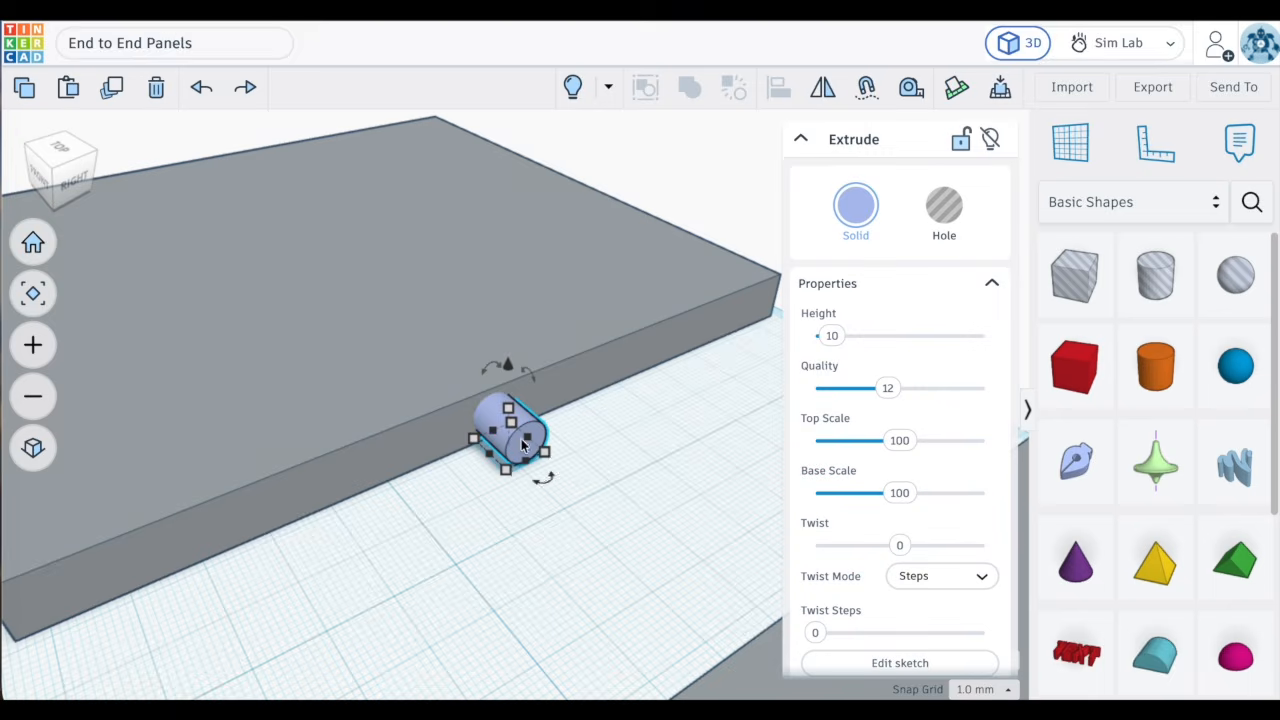
pyautogui.click(125, 92)
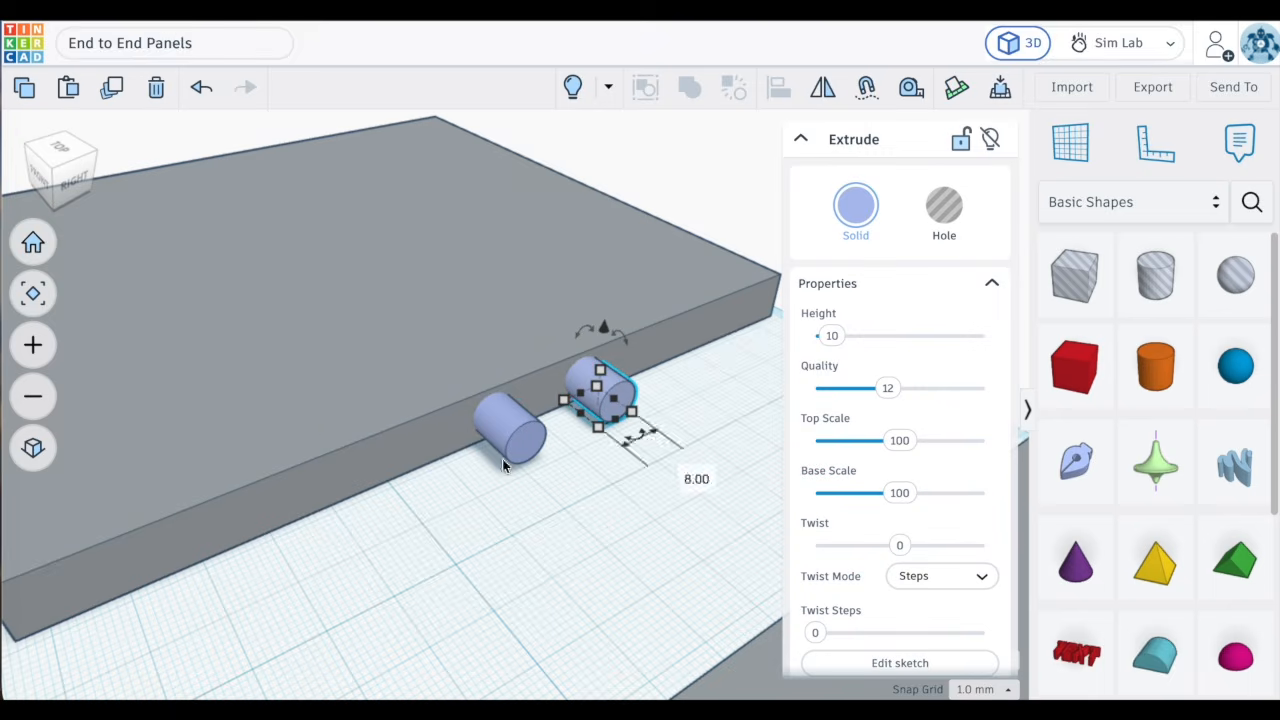
pyautogui.keyDown('shift'); pyautogui.click(618, 409); pyautogui.keyUp('shift')
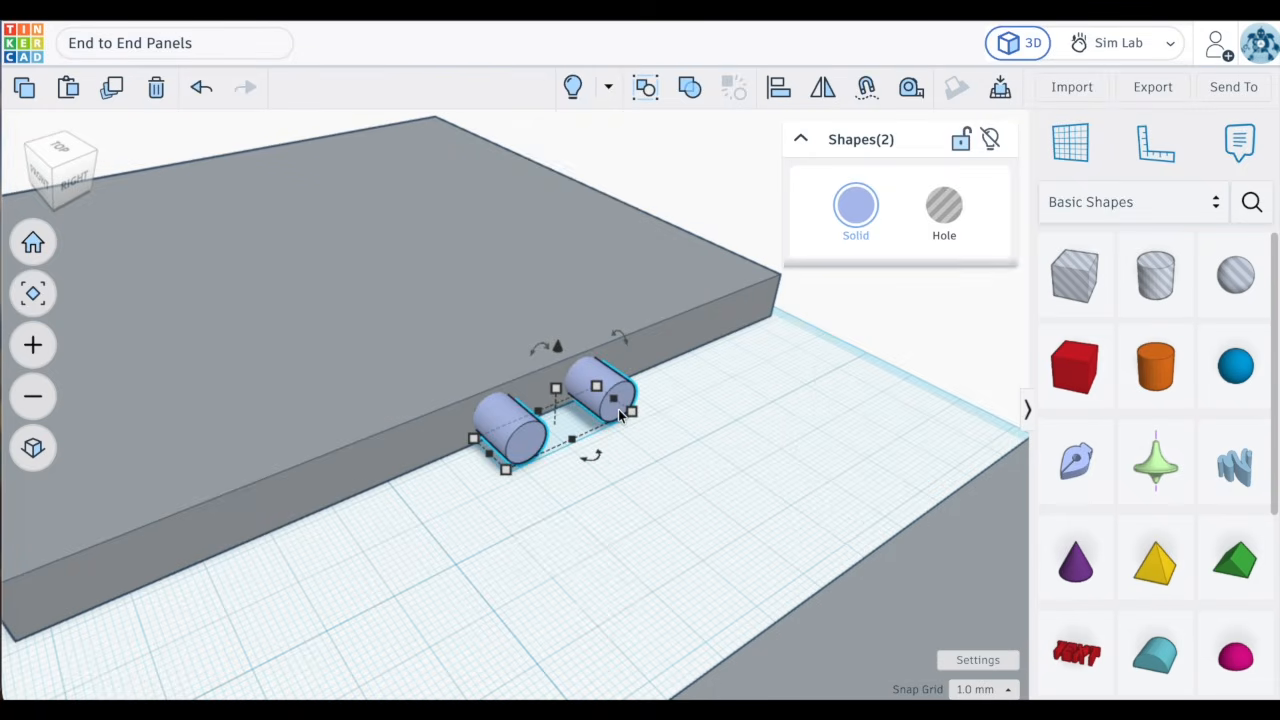
pyautogui.click(113, 90)
pyautogui.press('Left')
pyautogui.press('Left')
pyautogui.press('Left')
pyautogui.press('Left')
pyautogui.press('Left')
pyautogui.press('Left')
pyautogui.press('Left')
pyautogui.press('Left')
pyautogui.press('Left')
pyautogui.press('Left')
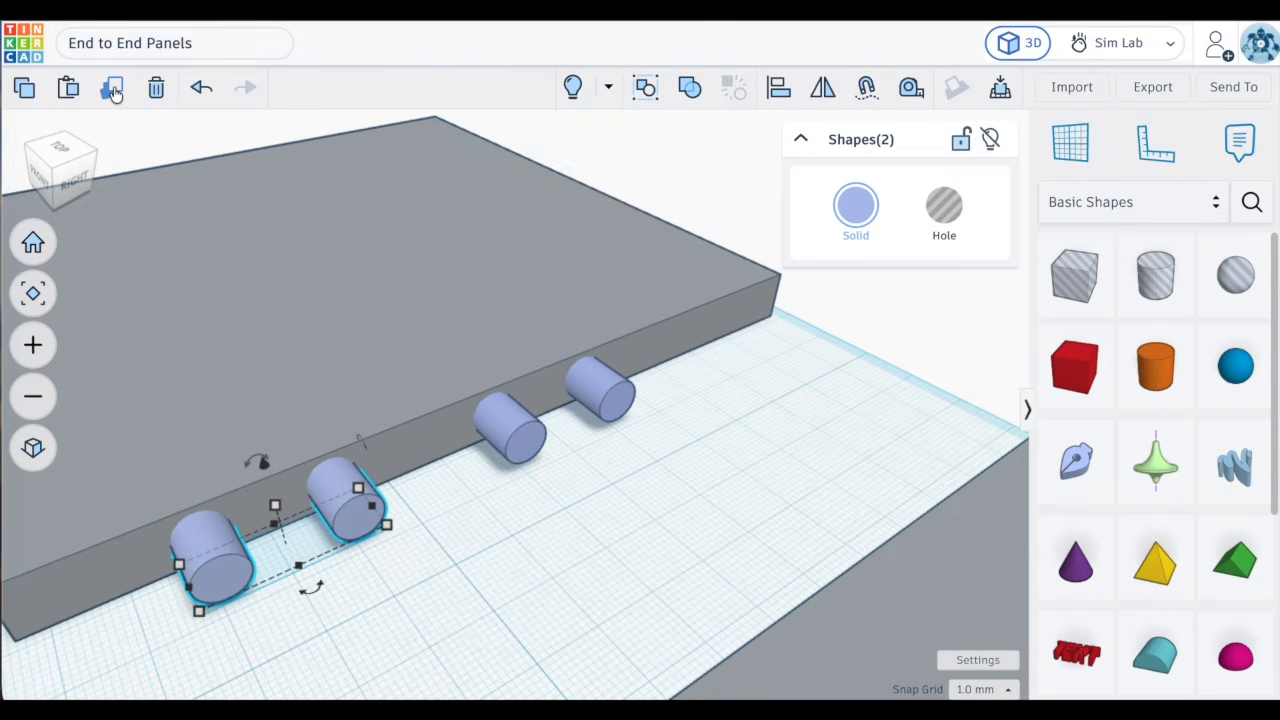
pyautogui.click(528, 428)
pyautogui.keyDown('shift'); pyautogui.click(614, 400); pyautogui.keyUp('shift')
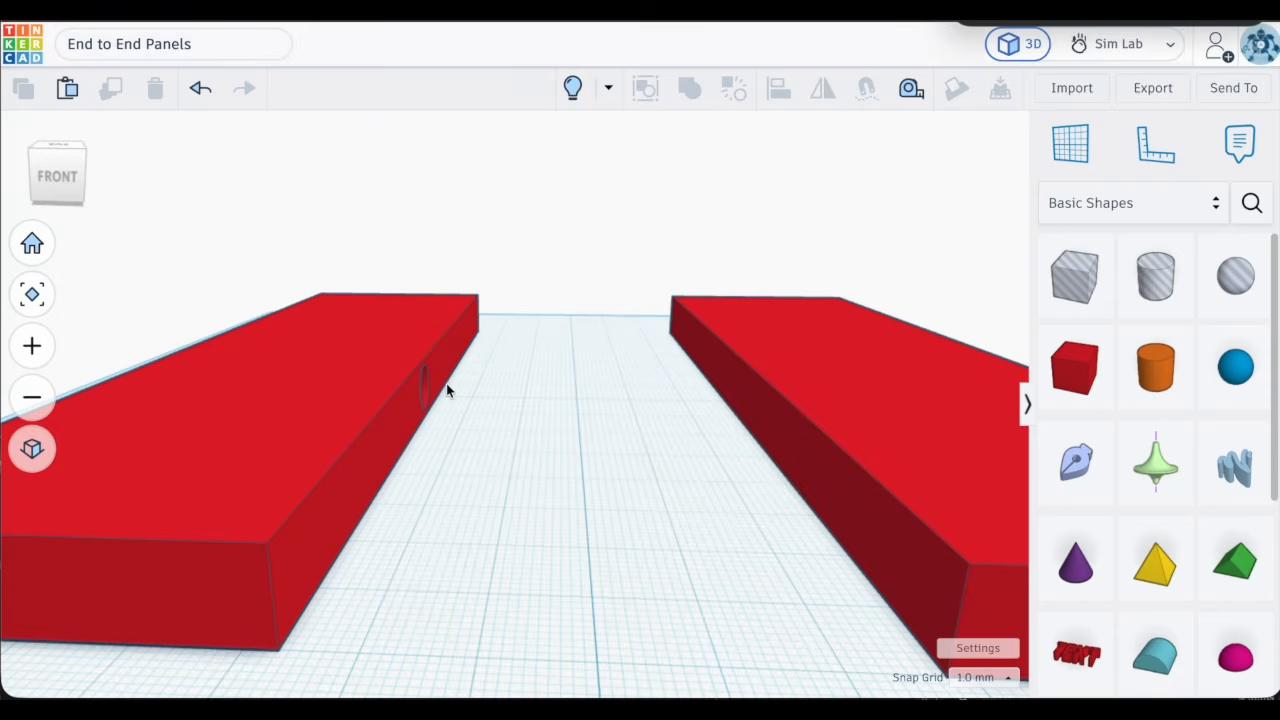
# Slide the right red panel with its grey peg toward the left panel so the peg enters the round hole
pyautogui.scroll(4, 447, 386)
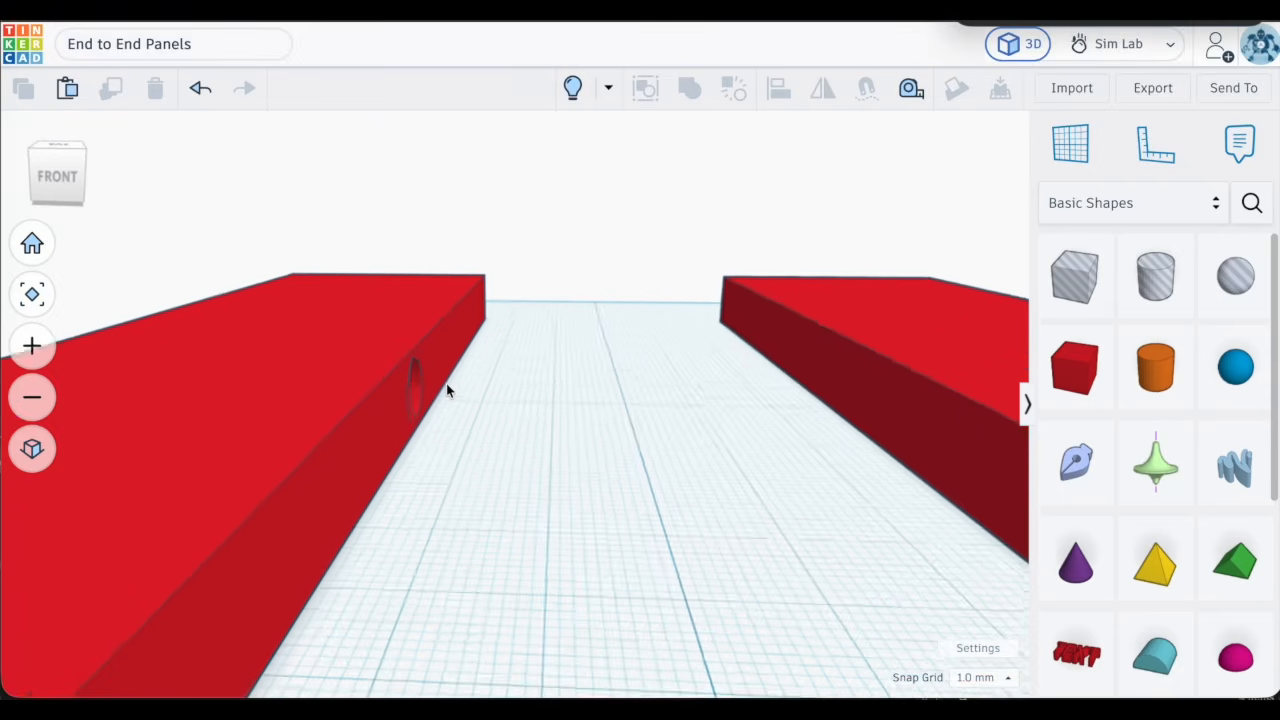
pyautogui.moveTo(446, 383); pyautogui.dragTo(344, 388, button='right')
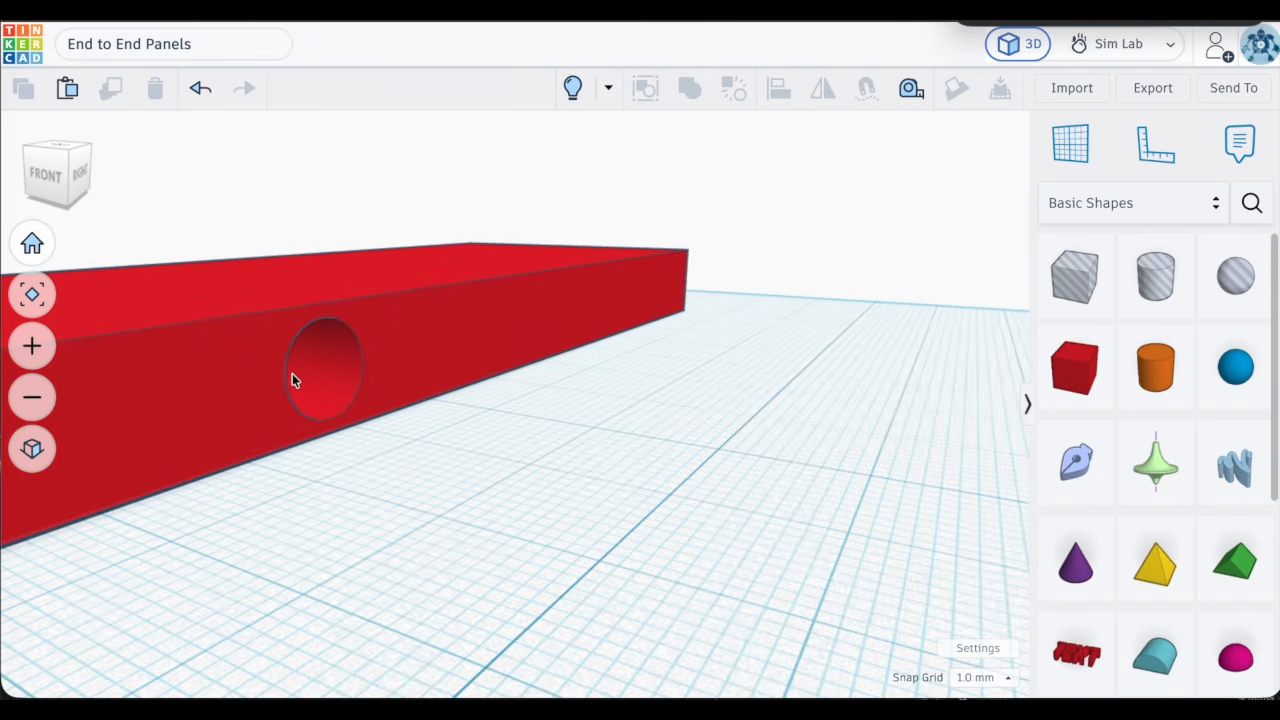
pyautogui.scroll(-3, 553, 513)
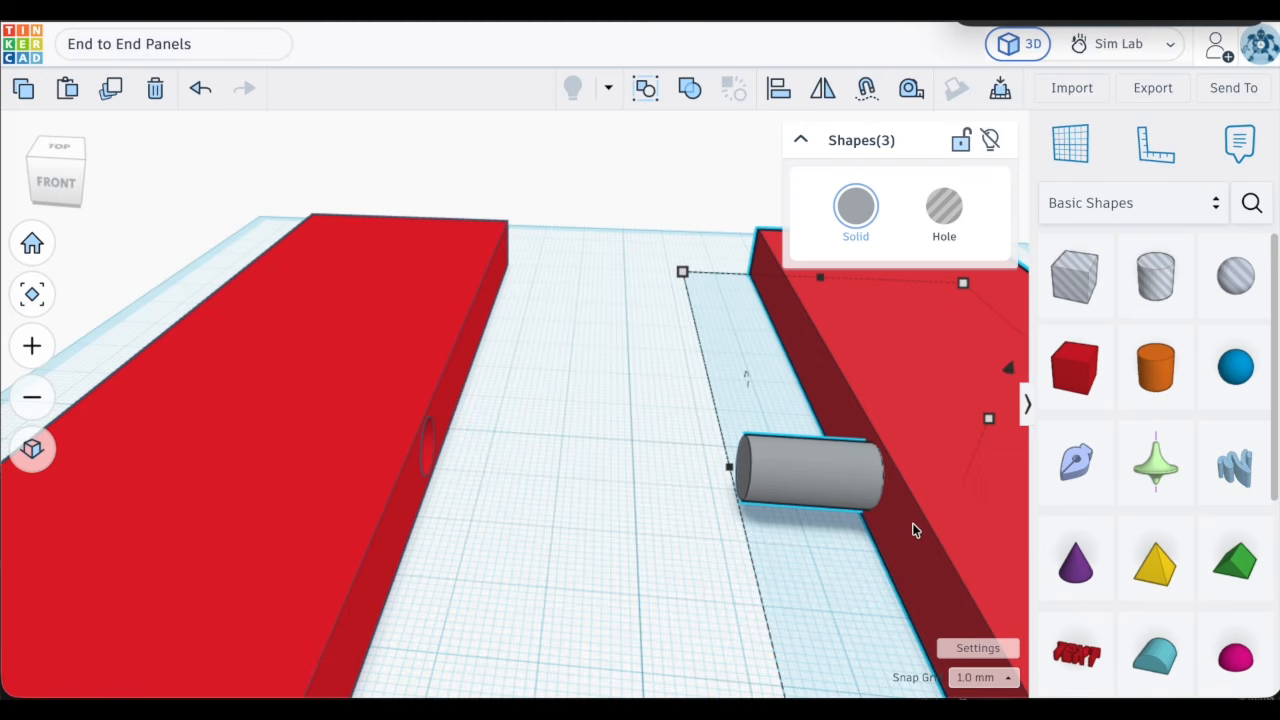
pyautogui.hotkey('shift', 'Left')
pyautogui.hotkey('shift', 'Left')
pyautogui.hotkey('shift', 'Left')
pyautogui.hotkey('shift', 'Left')
pyautogui.hotkey('shift', 'Left')
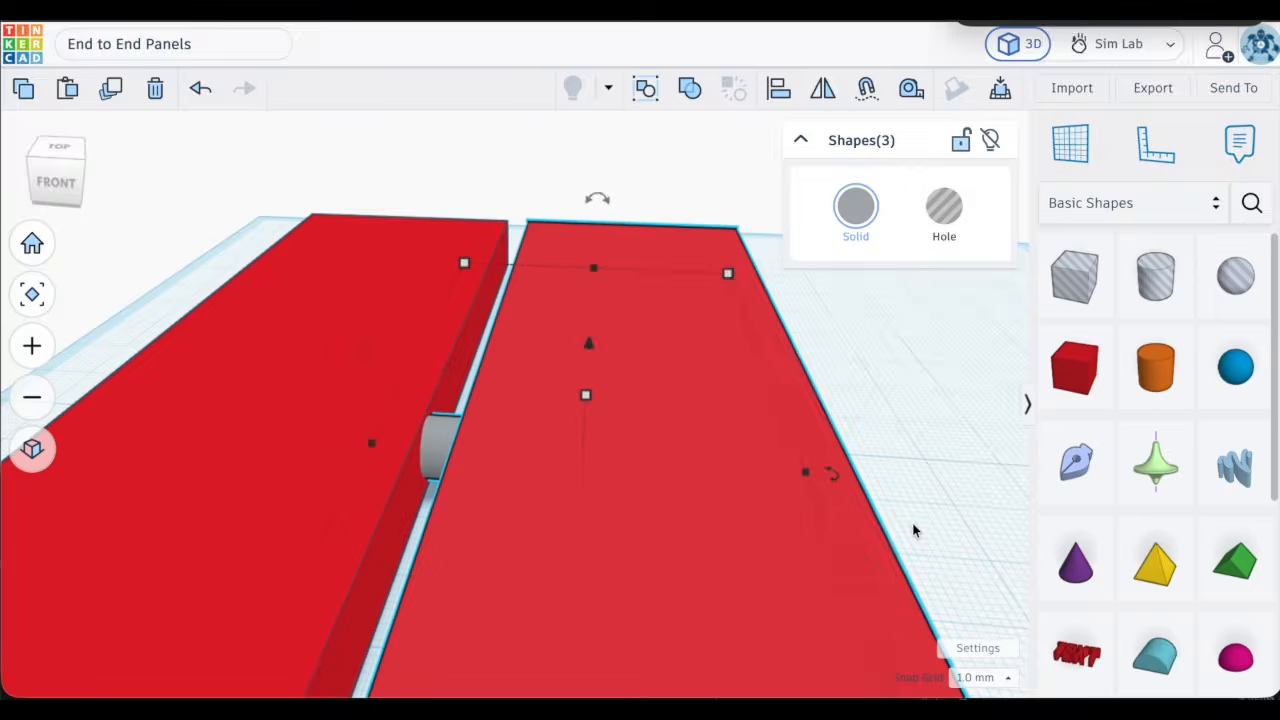
pyautogui.hotkey('shift', 'Left')
pyautogui.hotkey('shift', 'Left')
pyautogui.hotkey('shift', 'Left')
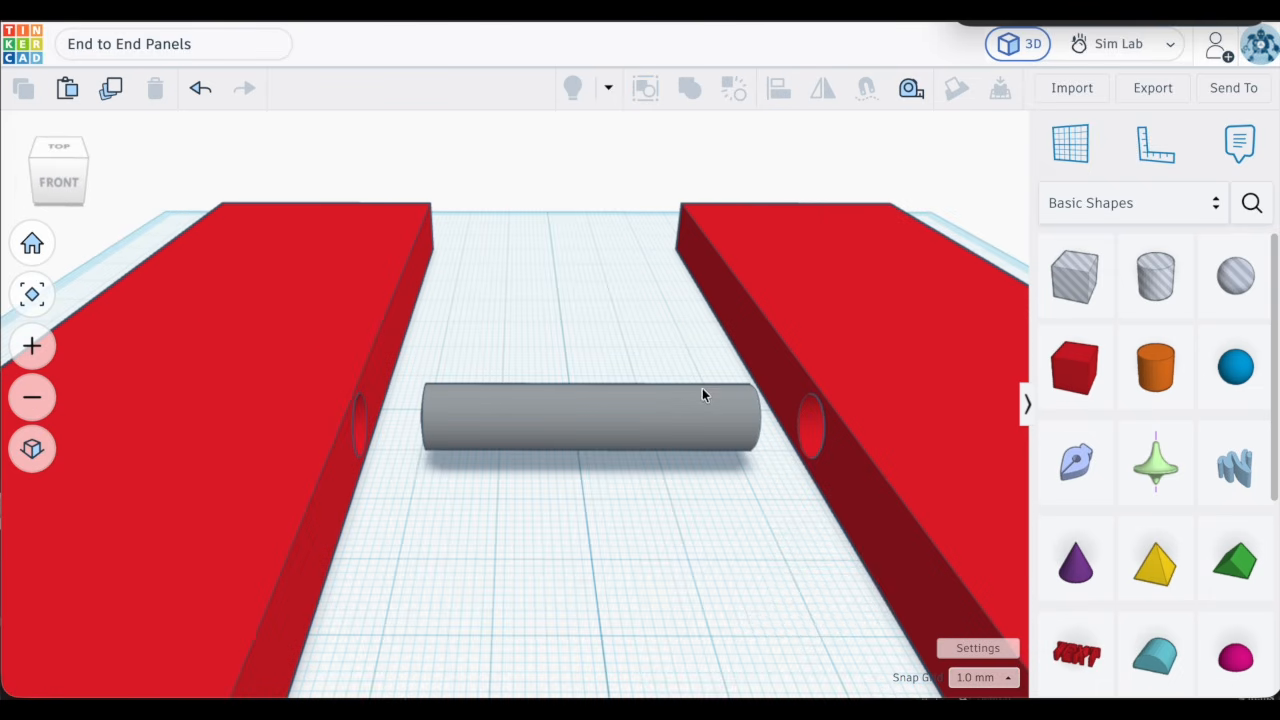
# Examine the plain grey pegs, the matching round holes in the red panels and the green peg with chamfered ends
pyautogui.scroll(2, 660, 393)
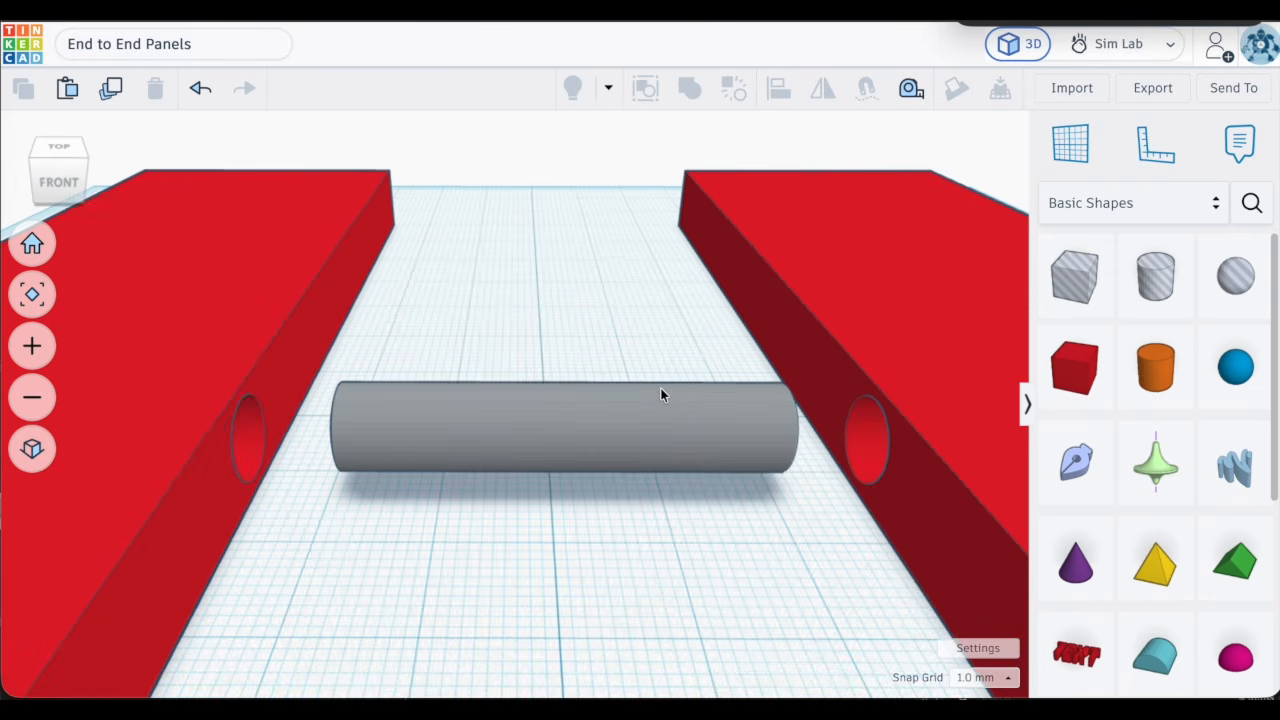
pyautogui.moveTo(660, 390); pyautogui.dragTo(741, 361, button='right')
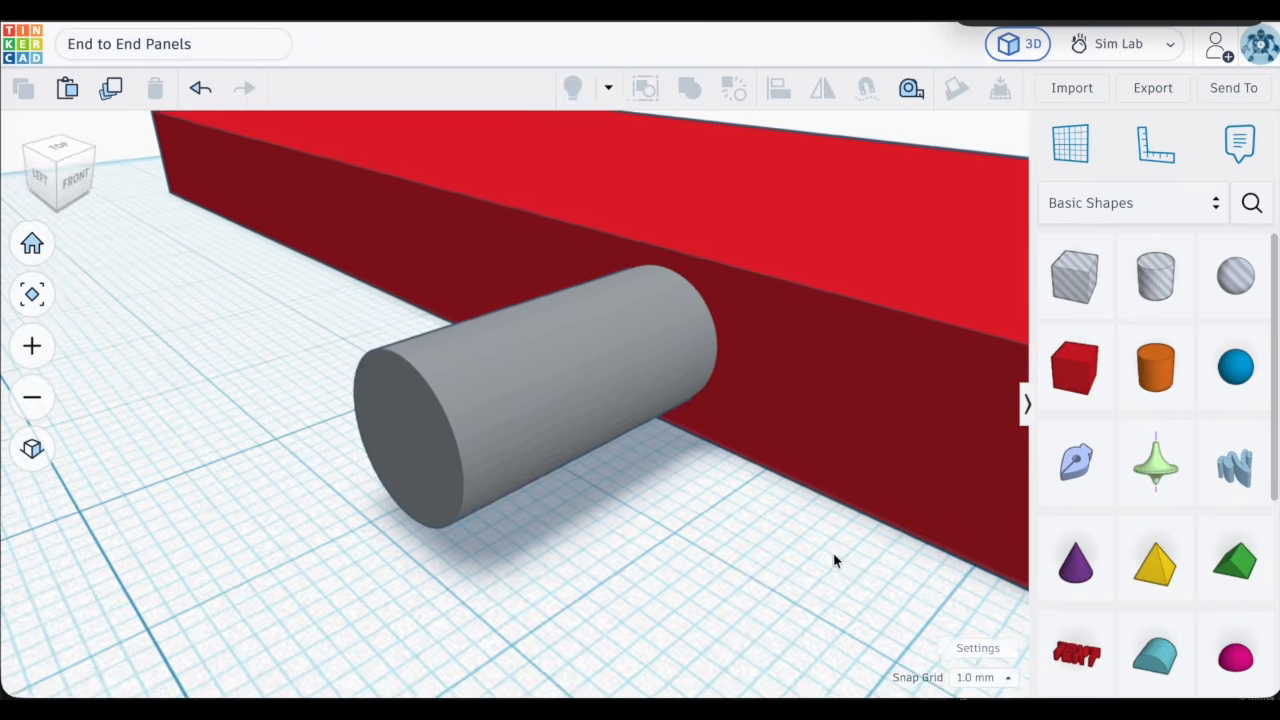
pyautogui.moveTo(834, 560); pyautogui.dragTo(709, 508, button='right')
pyautogui.scroll(3, 790, 505)
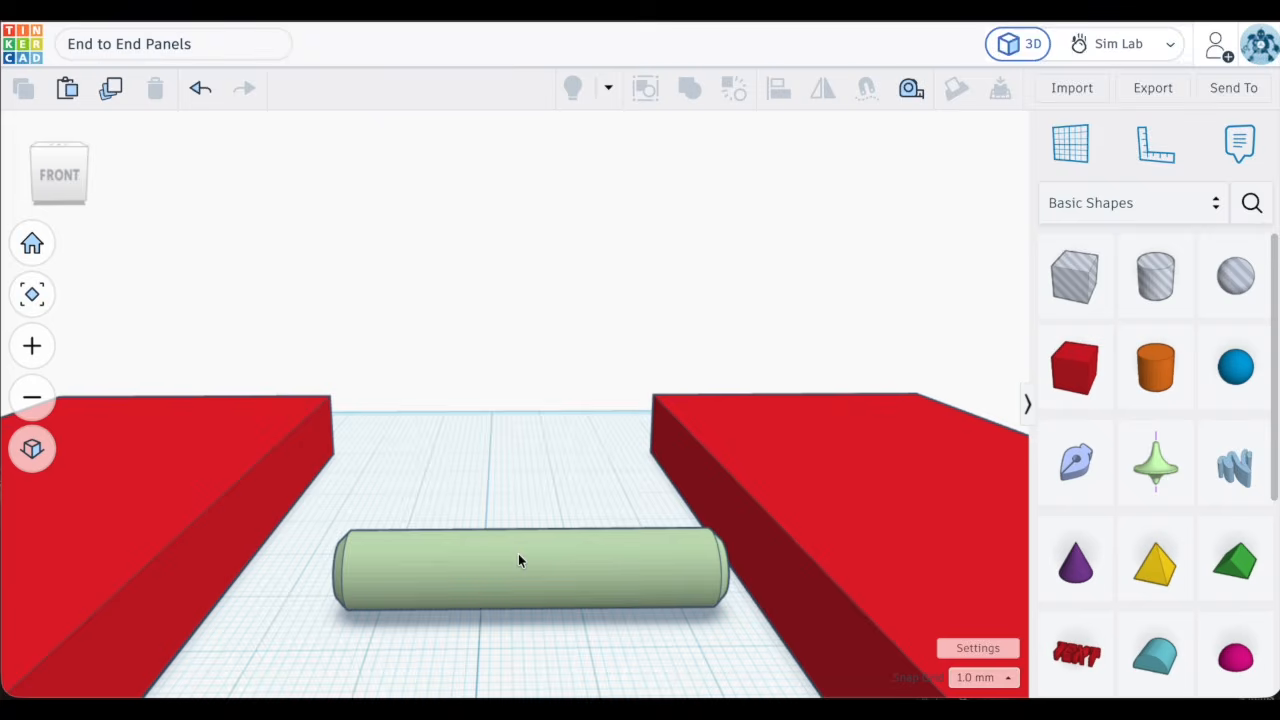
pyautogui.click(518, 560)
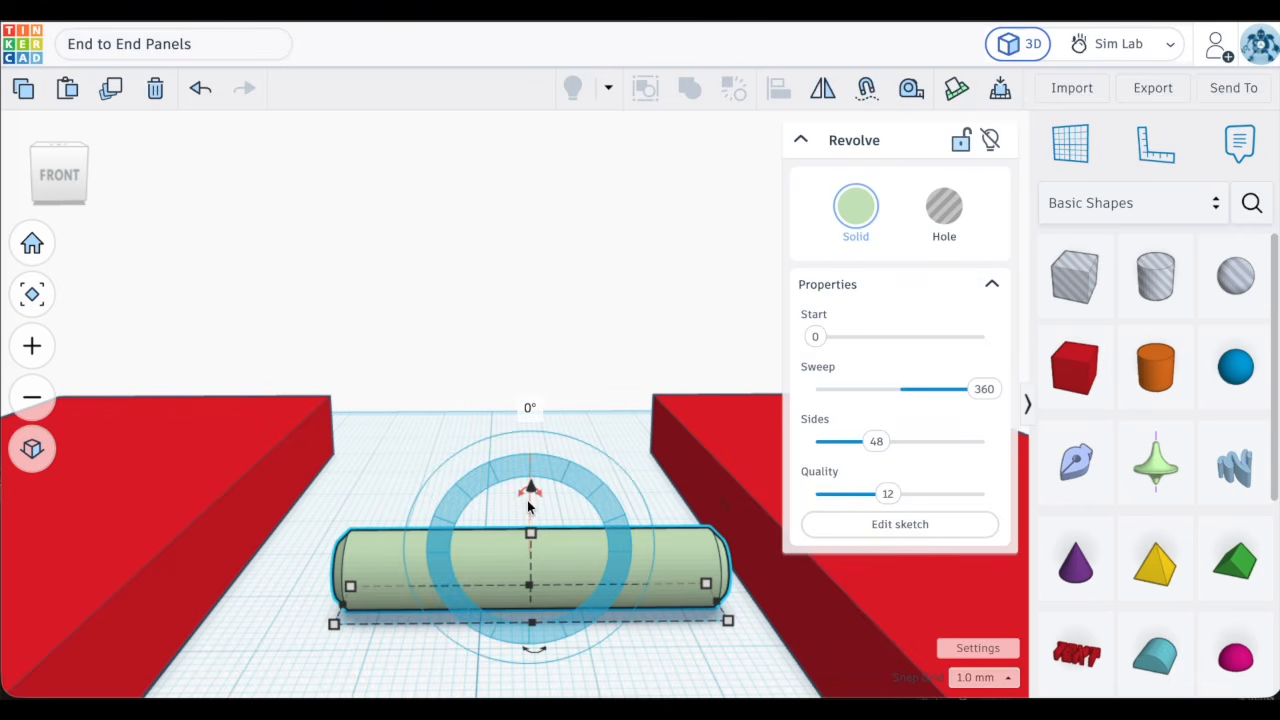
pyautogui.click(437, 455)
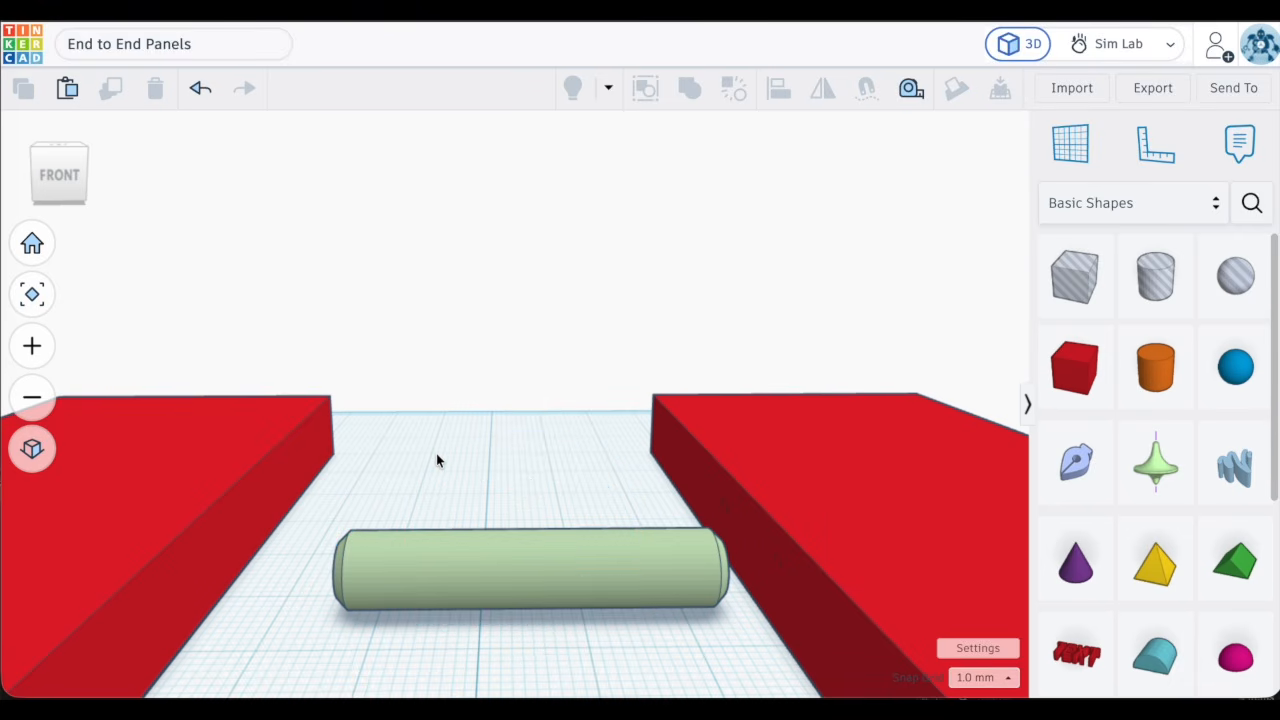
pyautogui.click(518, 578)
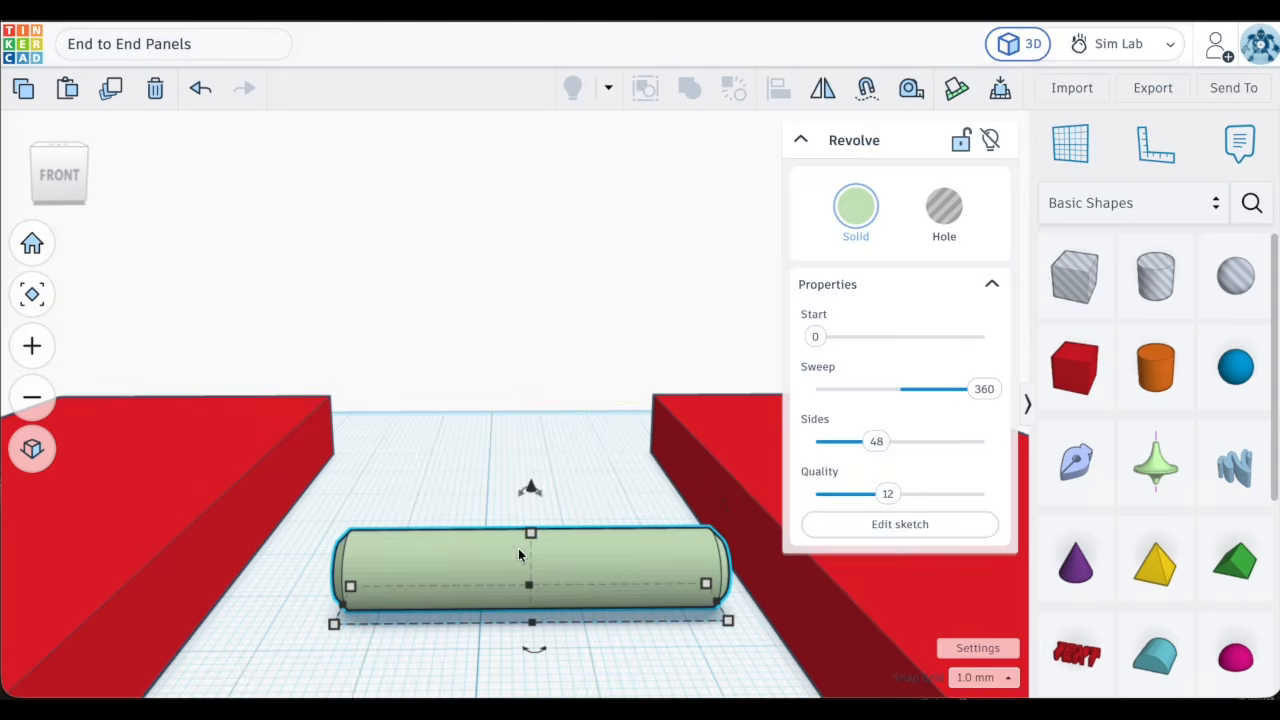
pyautogui.moveTo(527, 505); pyautogui.dragTo(484, 568)
pyautogui.click(421, 585)
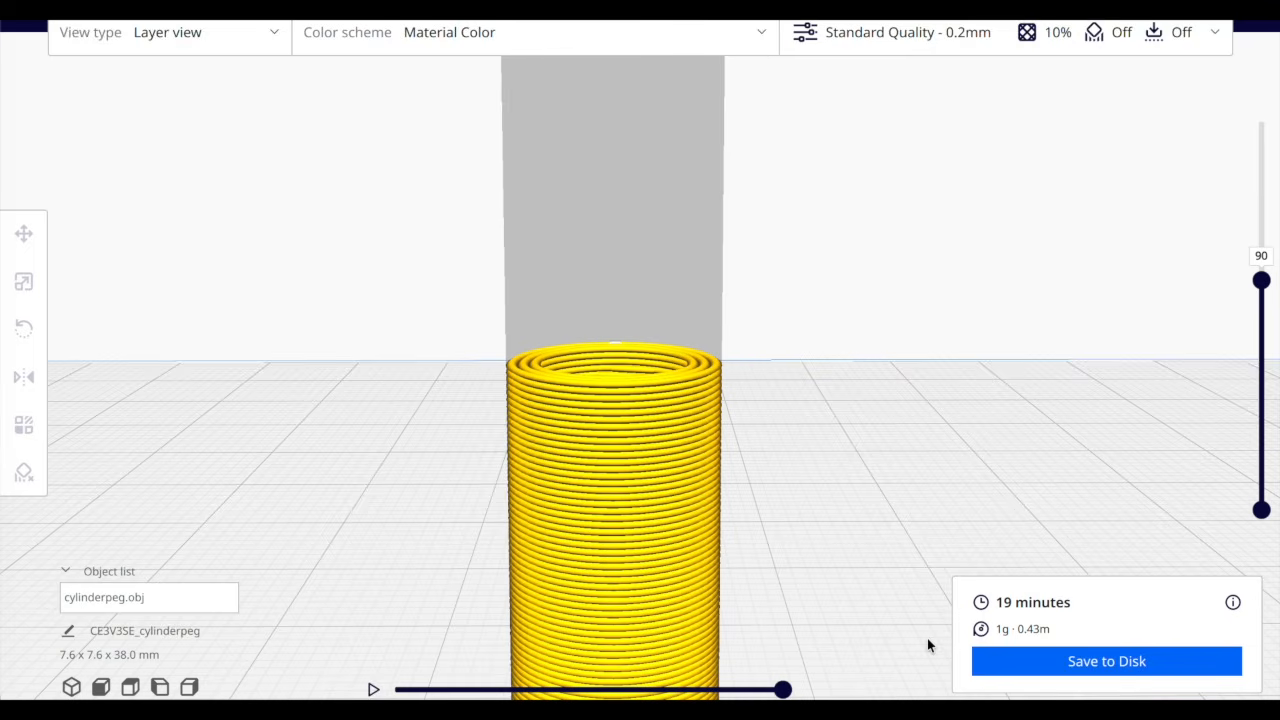
# Switch to Cura and play the layer simulation of the sliced cylinderpeg.obj
pyautogui.click(372, 689)
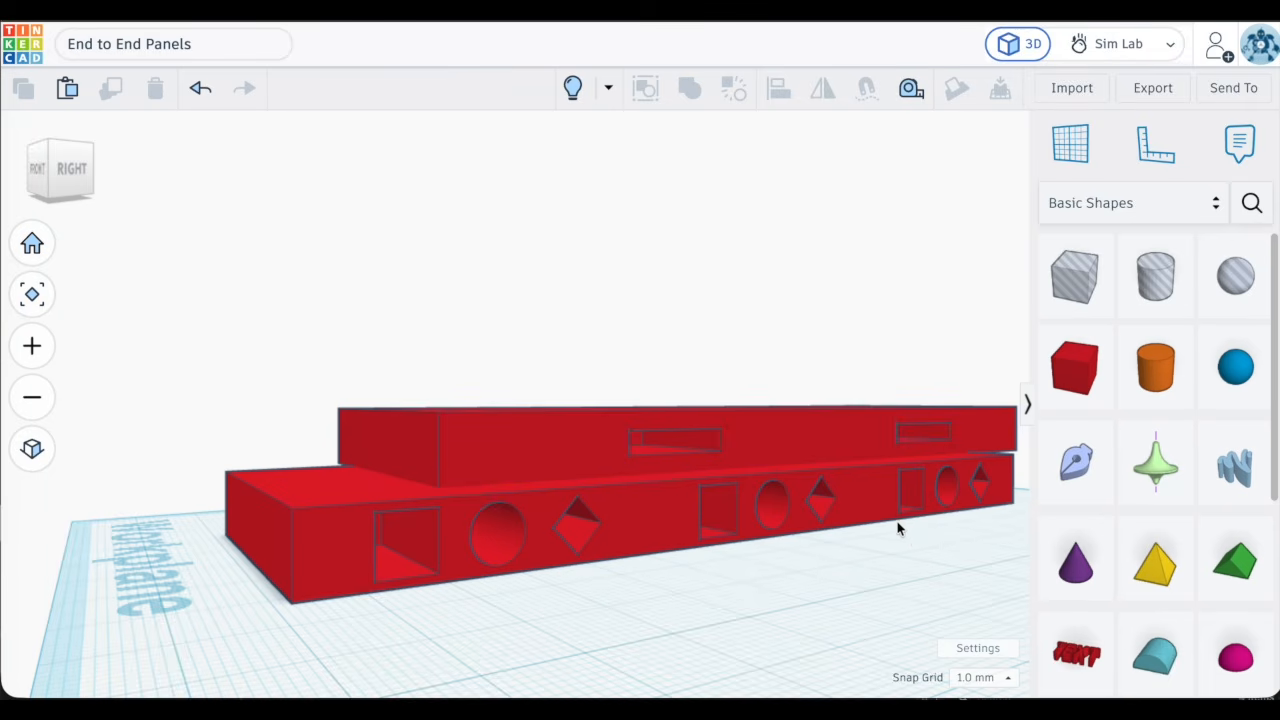
# Examine the square, round and diamond holes and the rectangular slots in the edges of the stacked red panels
pyautogui.scroll(5, 808, 514)
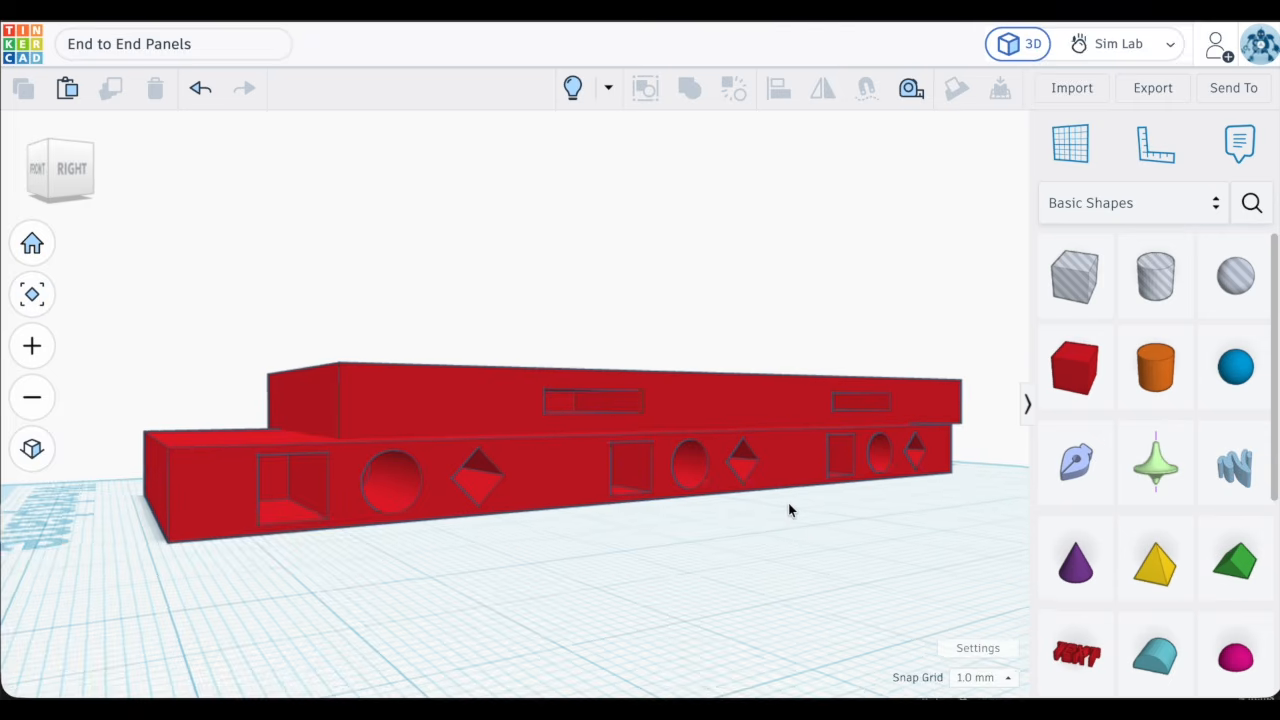
pyautogui.scroll(5, 789, 510)
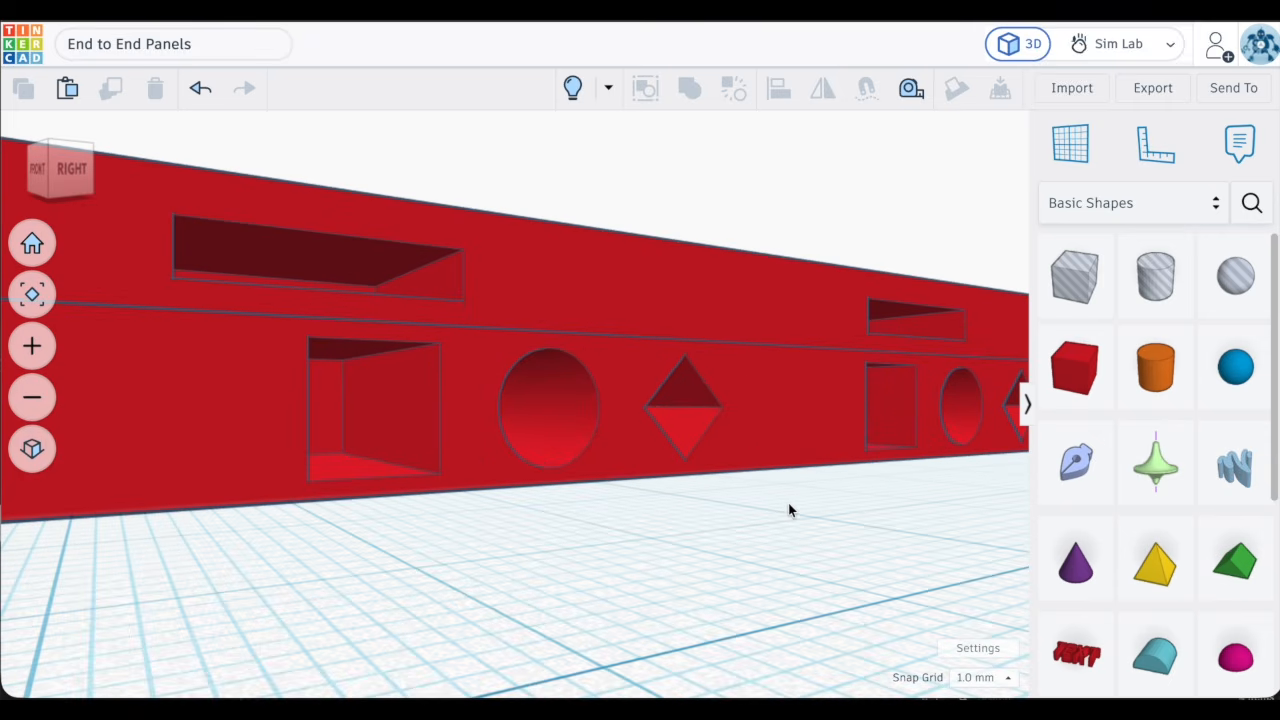
pyautogui.moveTo(789, 510); pyautogui.dragTo(577, 519, button='right')
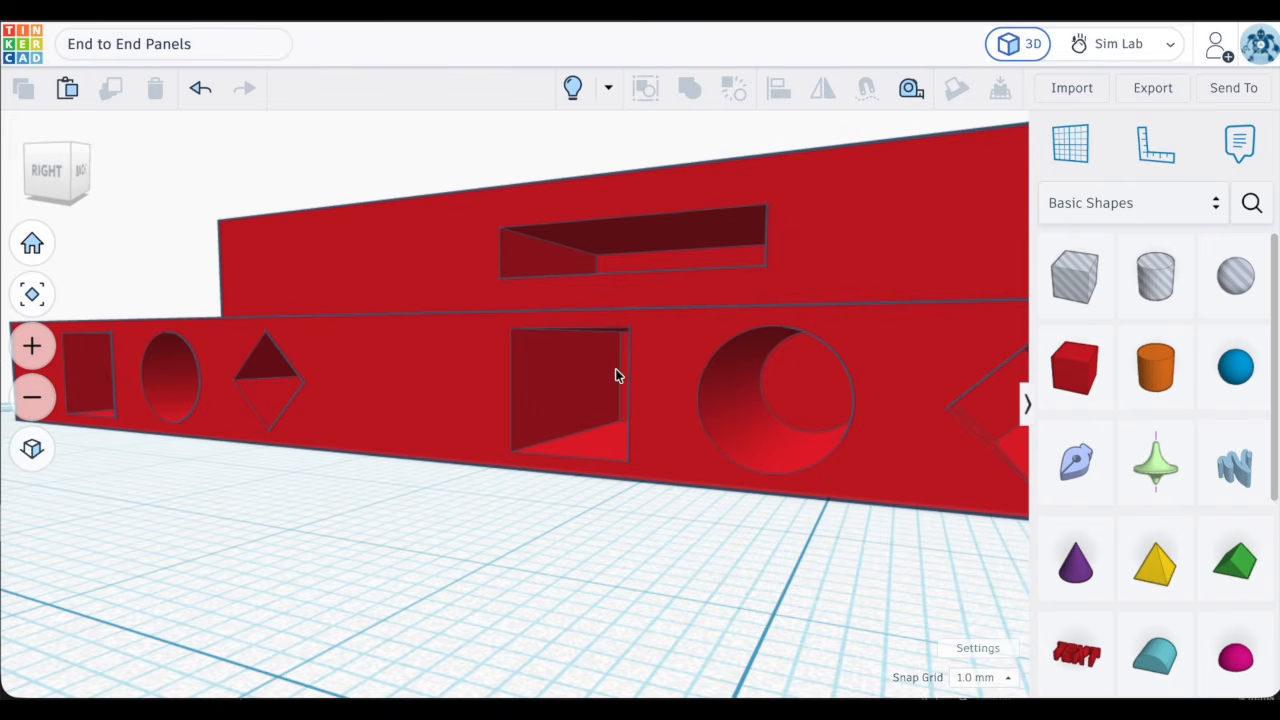
pyautogui.scroll(3, 615, 372)
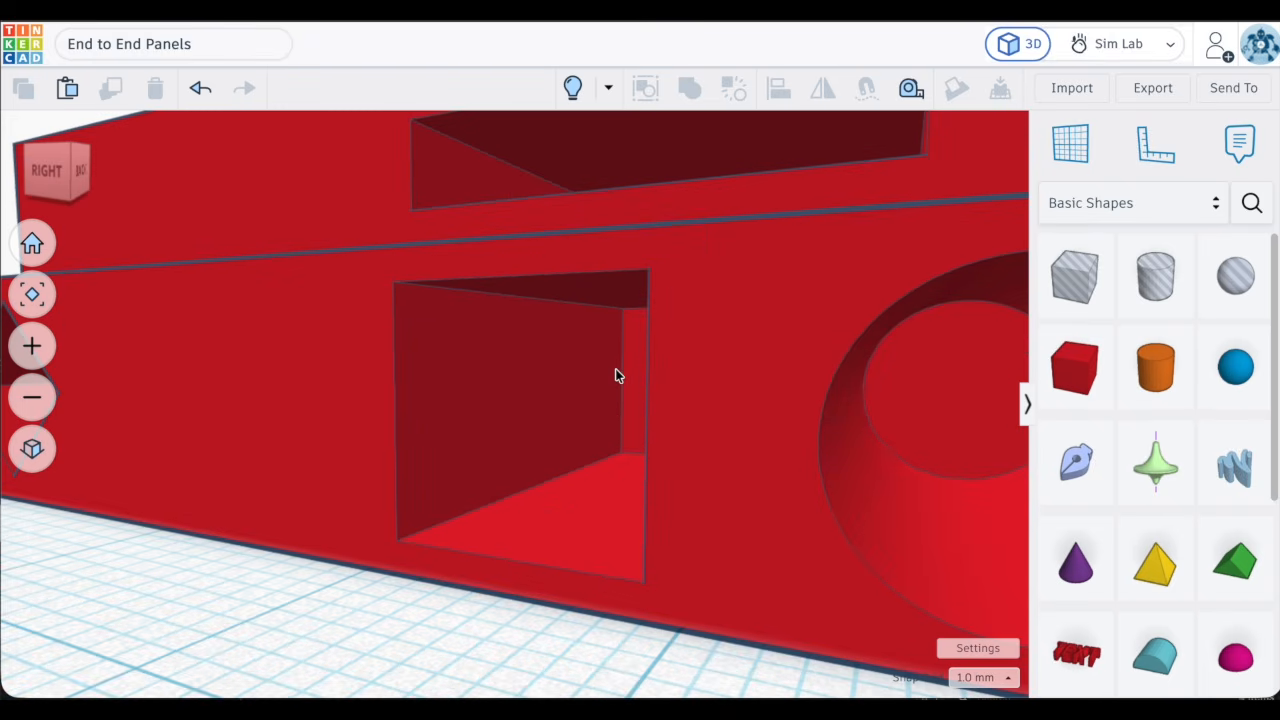
pyautogui.moveTo(615, 368); pyautogui.dragTo(598, 559, button='right')
pyautogui.moveTo(609, 395); pyautogui.dragTo(594, 571, button='right')
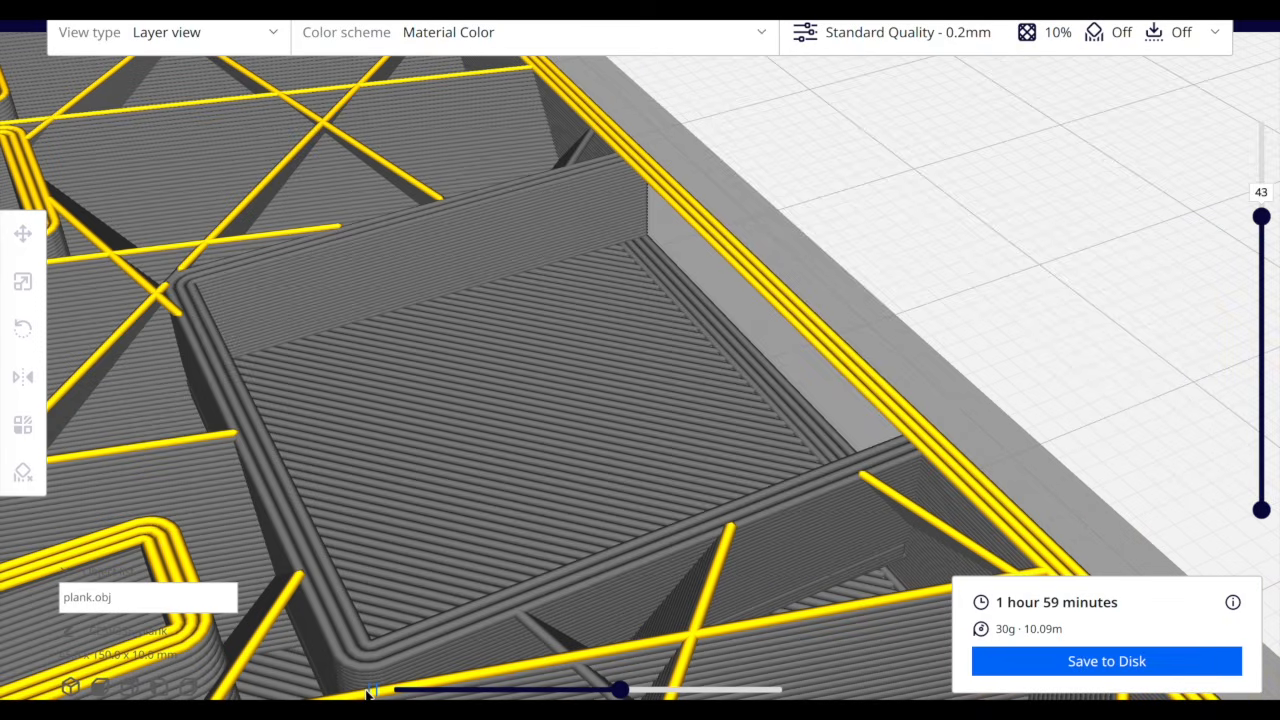
# Switch to Cura and play the layer simulation of the sliced plank.obj around its rectangular slot
pyautogui.click(370, 691)
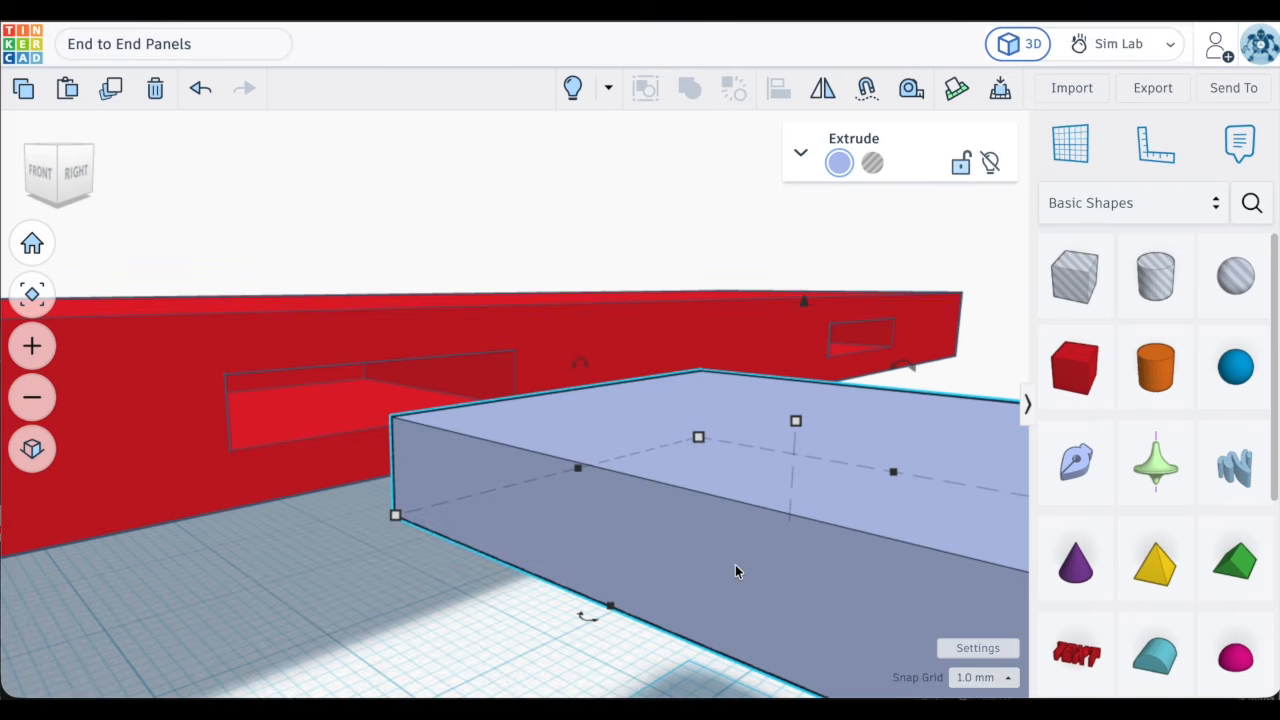
# Move the extruded rectangular connector along the red panel's edge until it lines up with the nearer wide slot
pyautogui.press('Up')
pyautogui.press('Up')
pyautogui.press('Up')
pyautogui.press('Up')
pyautogui.press('Up')
pyautogui.press('Up')
pyautogui.press('Up')
pyautogui.press('Up')
pyautogui.press('Up')
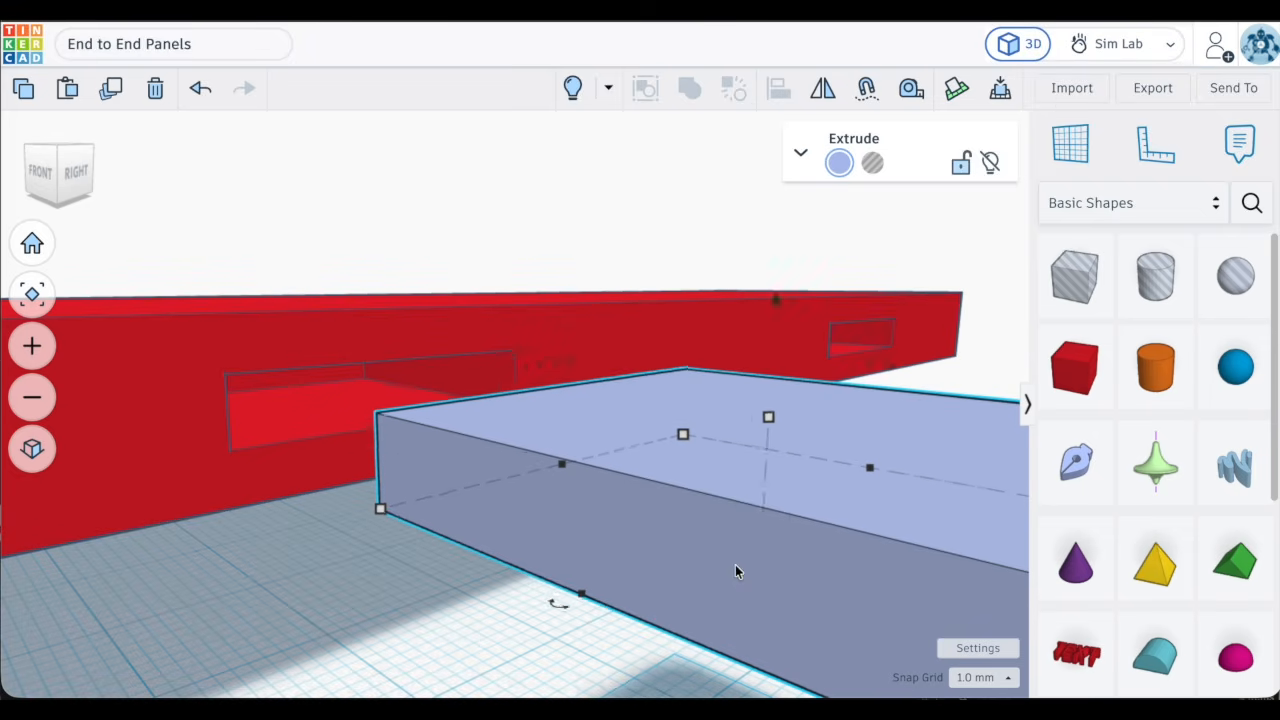
pyautogui.press('Up')
pyautogui.press('Up')
pyautogui.press('Up')
pyautogui.press('Up')
pyautogui.press('Up')
pyautogui.press('Up')
pyautogui.press('Up')
pyautogui.press('Up')
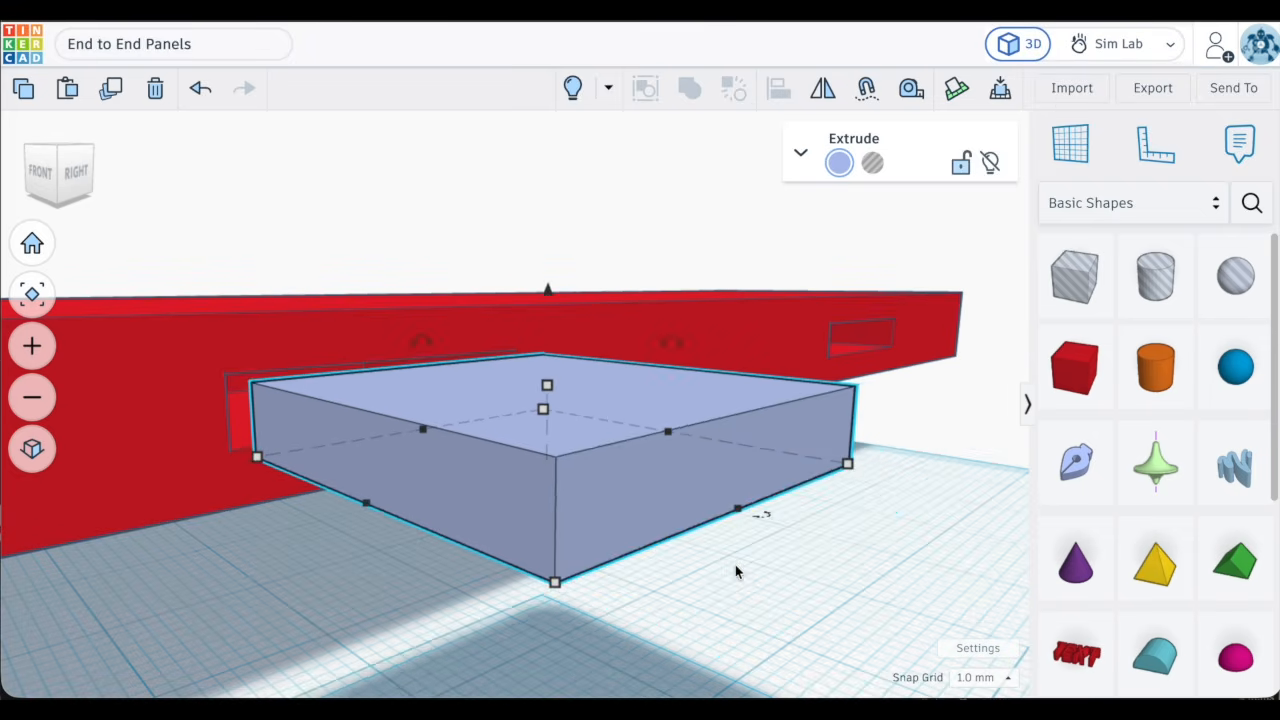
pyautogui.press('Up')
pyautogui.press('Up')
pyautogui.press('Up')
pyautogui.press('Up')
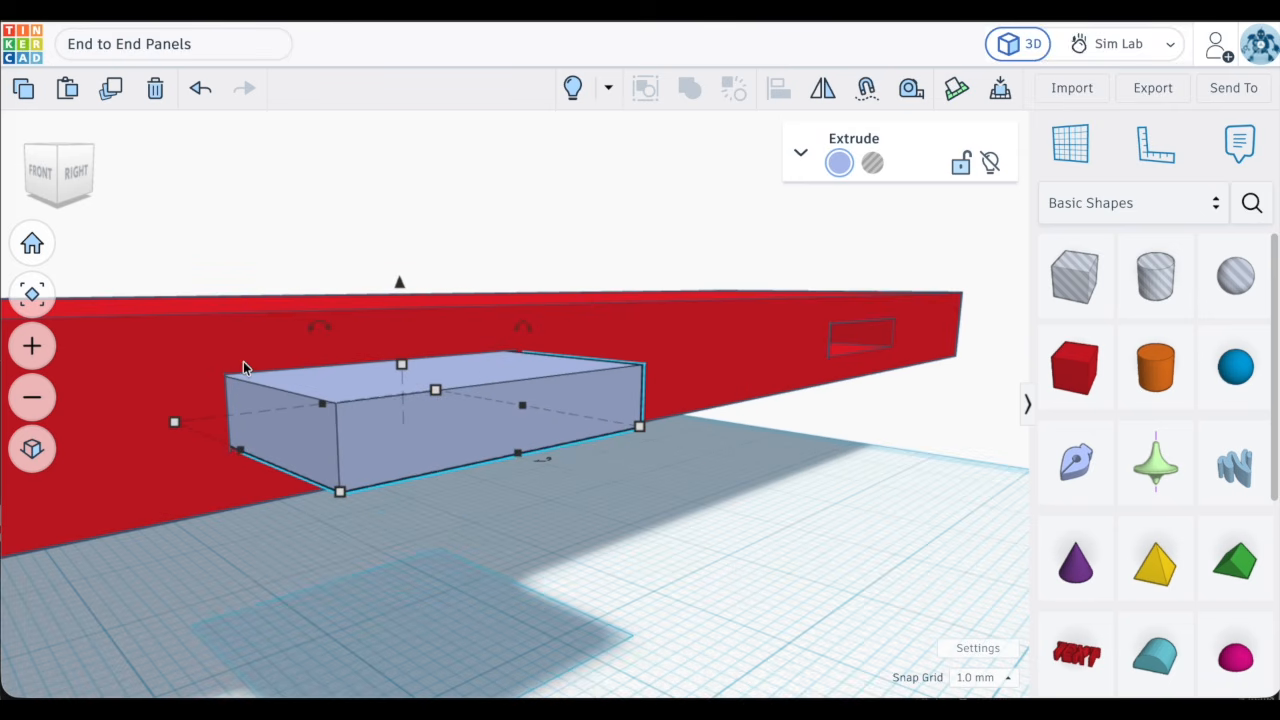
pyautogui.scroll(2, 243, 367)
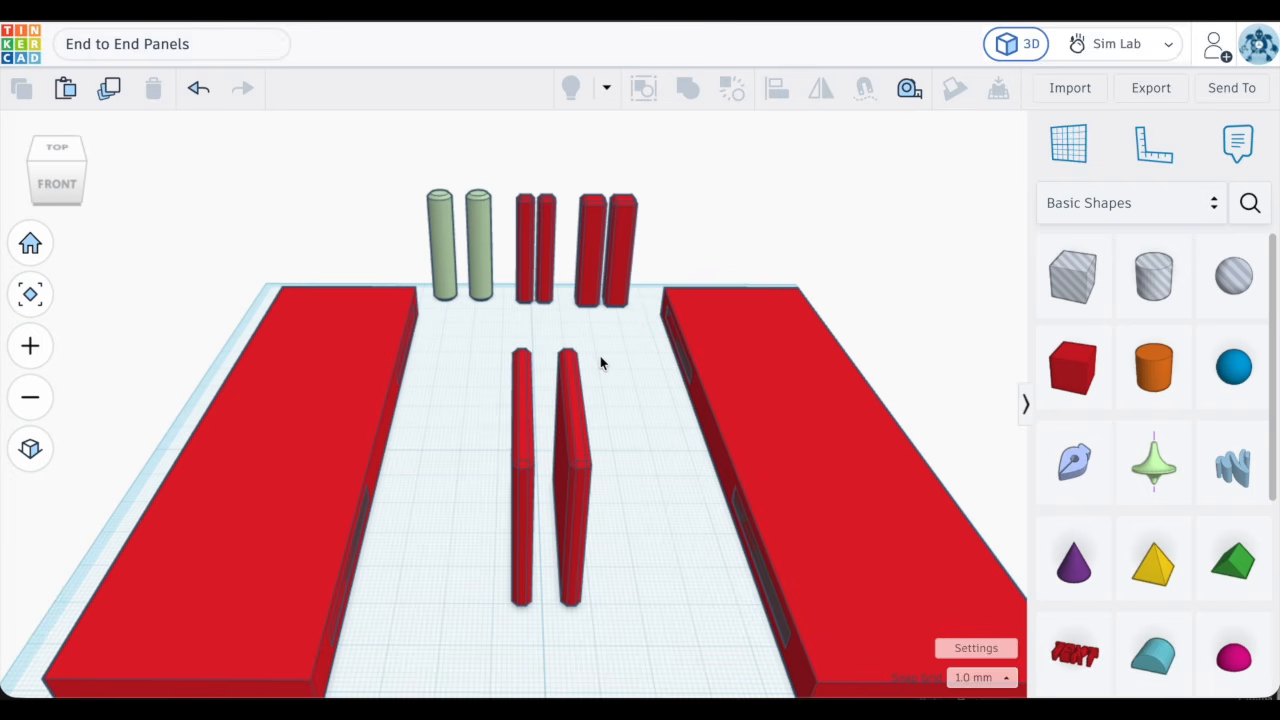
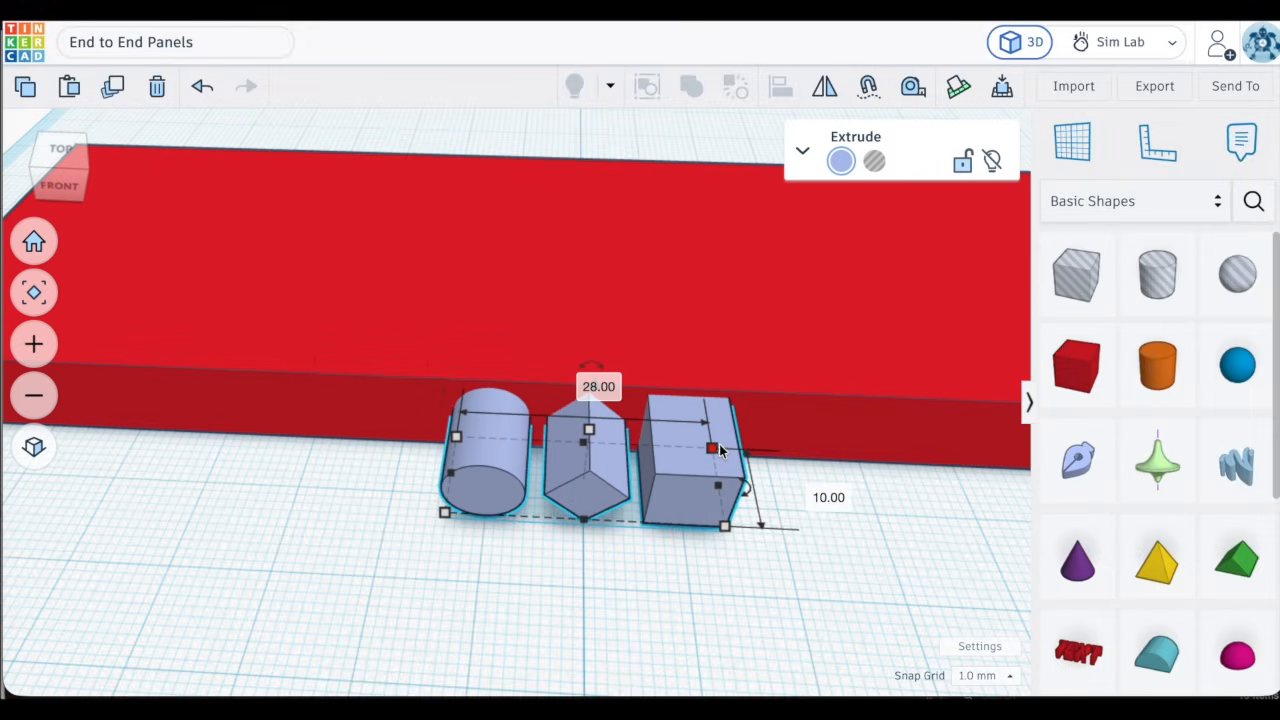
# Set the depth of the cylinder, diamond and square connector group to 20 mm and turn it into a hole
pyautogui.click(812, 489)
pyautogui.write('20')
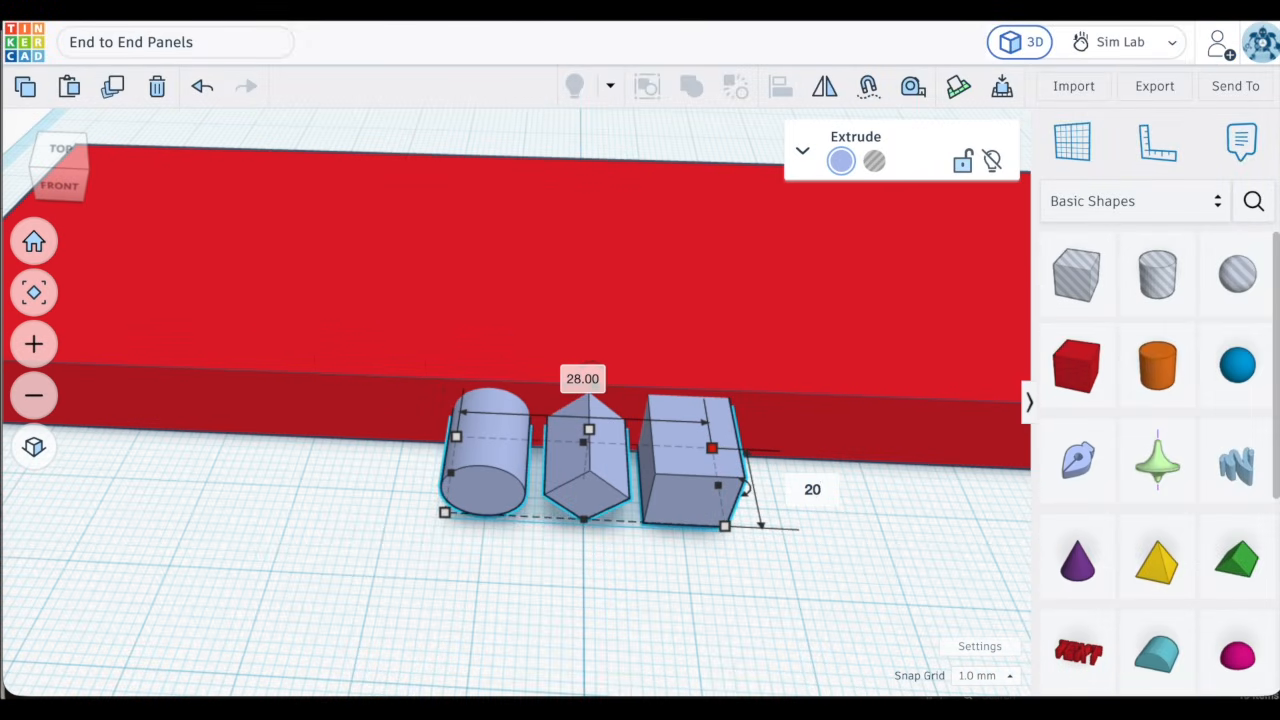
pyautogui.press('Return')
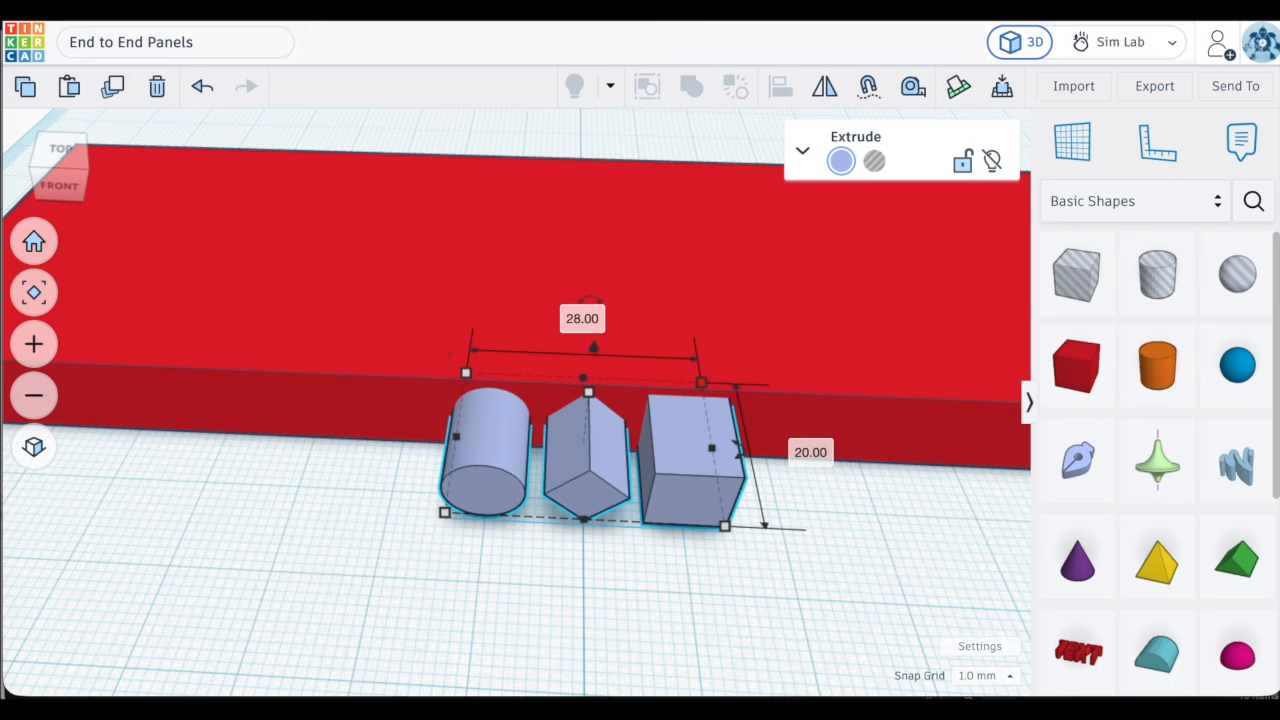
pyautogui.click(874, 161)
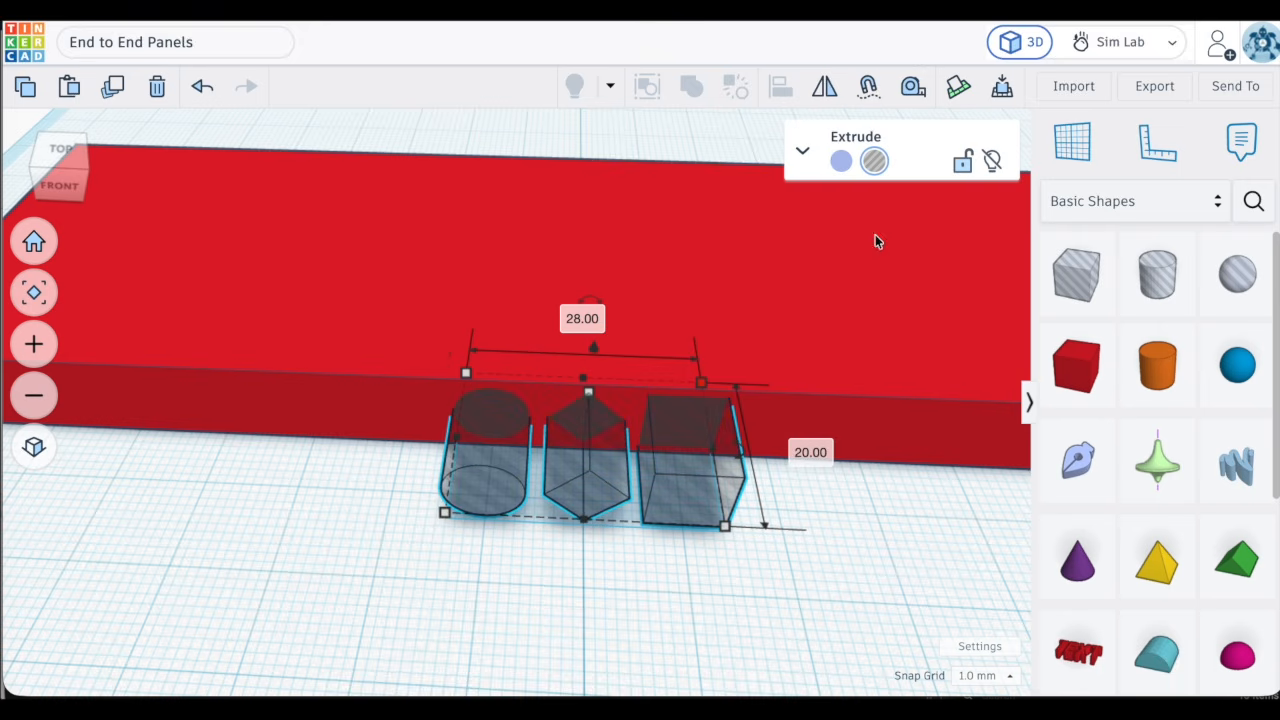
# Align the grouped cylinder, diamond and square holes flush with the front face of the red panel and check the fit
pyautogui.moveTo(866, 570); pyautogui.dragTo(520, 366)
pyautogui.press('f')
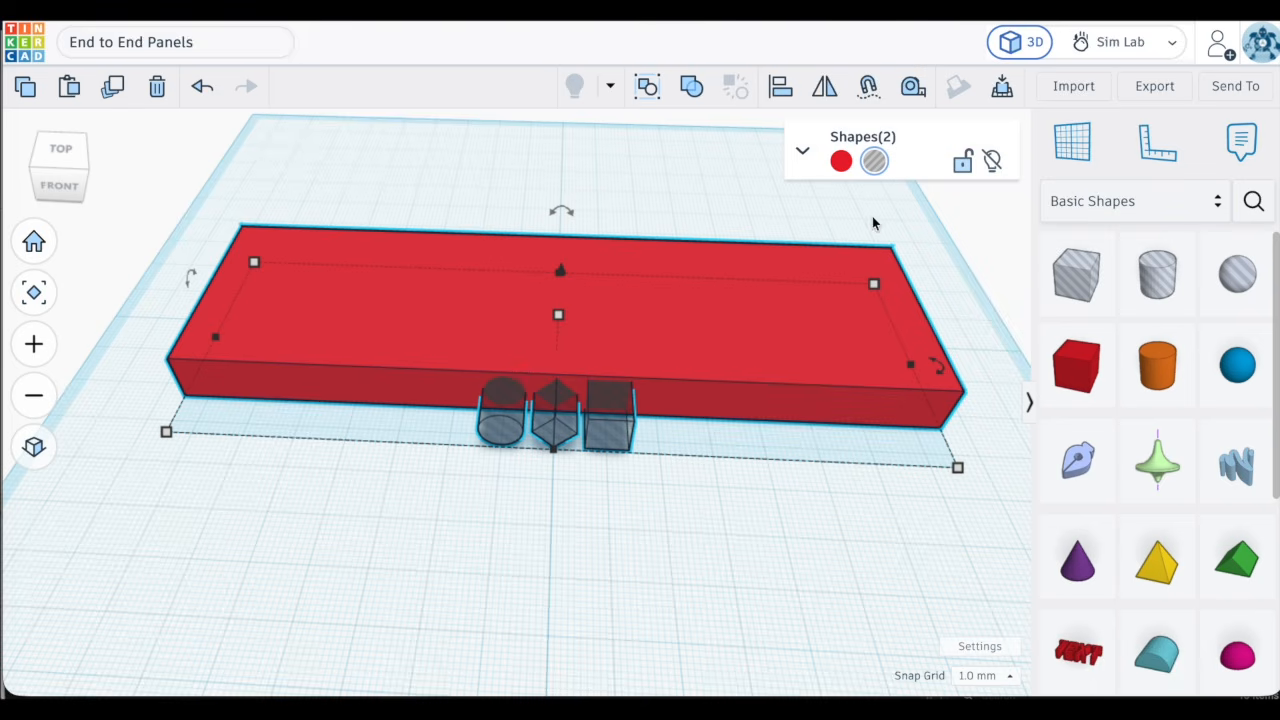
pyautogui.click(782, 90)
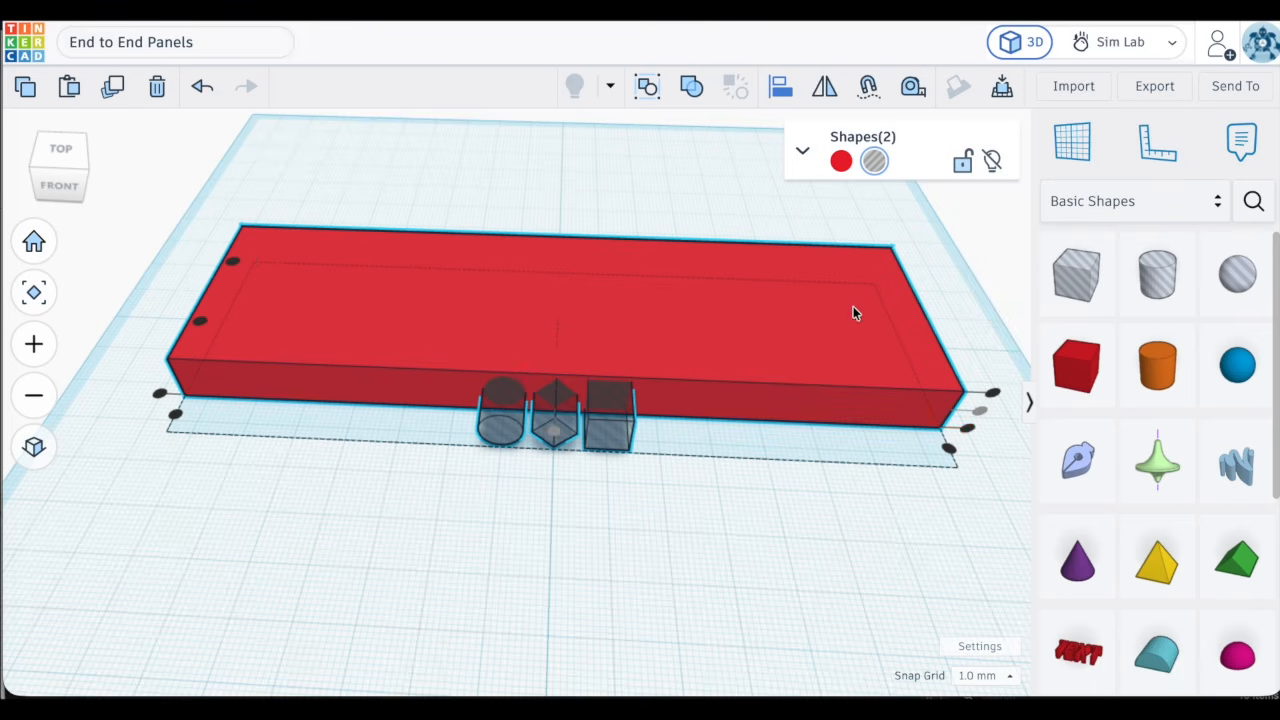
pyautogui.click(160, 394)
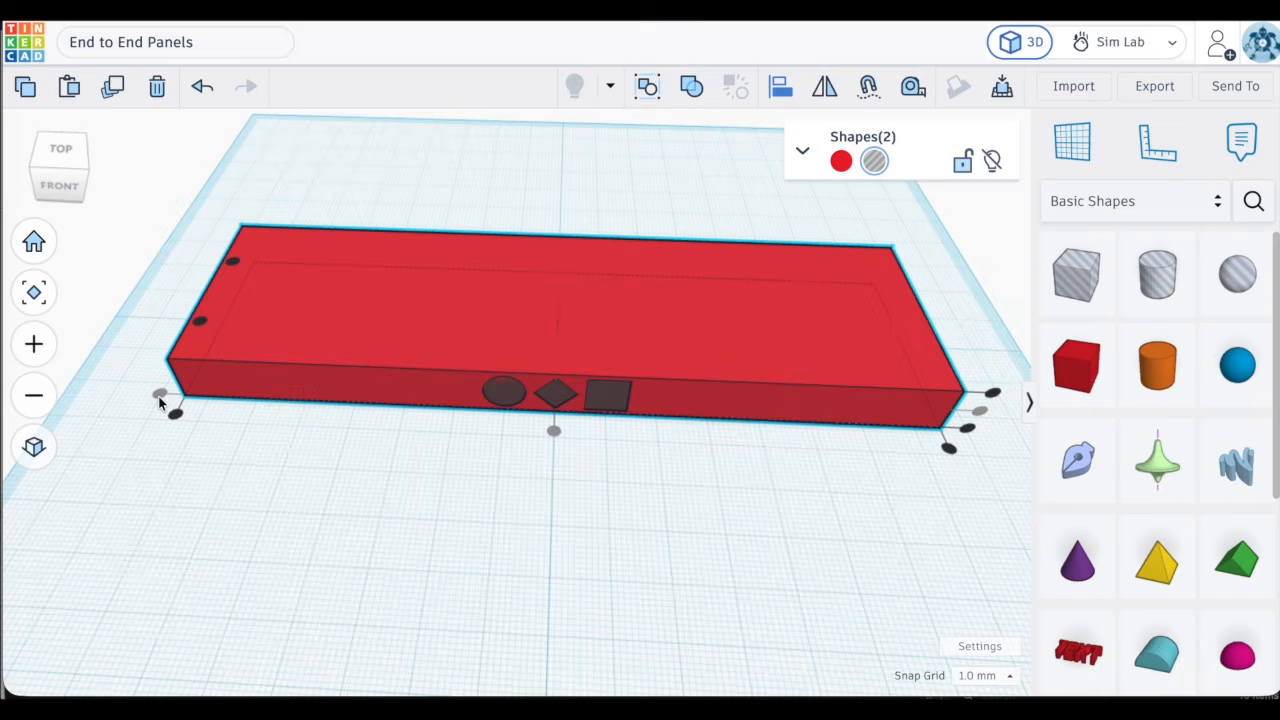
pyautogui.click(490, 543)
pyautogui.scroll(-5, 490, 543)
pyautogui.scroll(5, 490, 543)
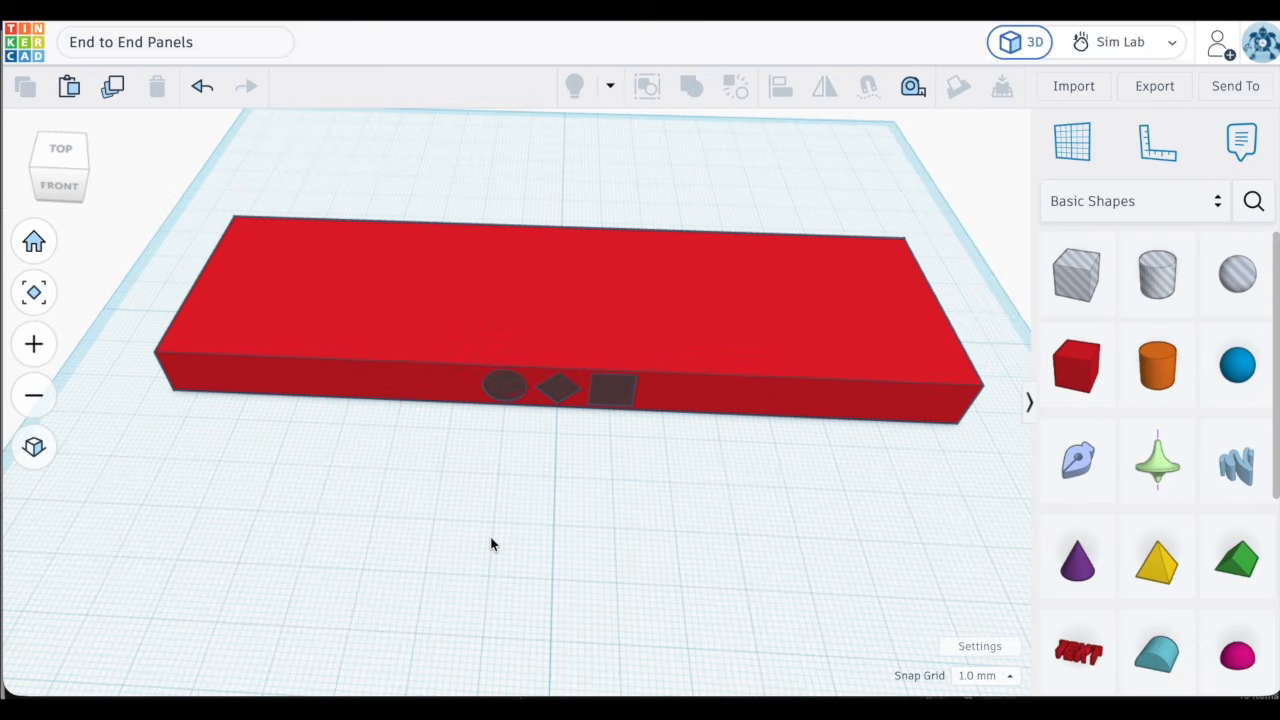
pyautogui.scroll(5, 571, 389)
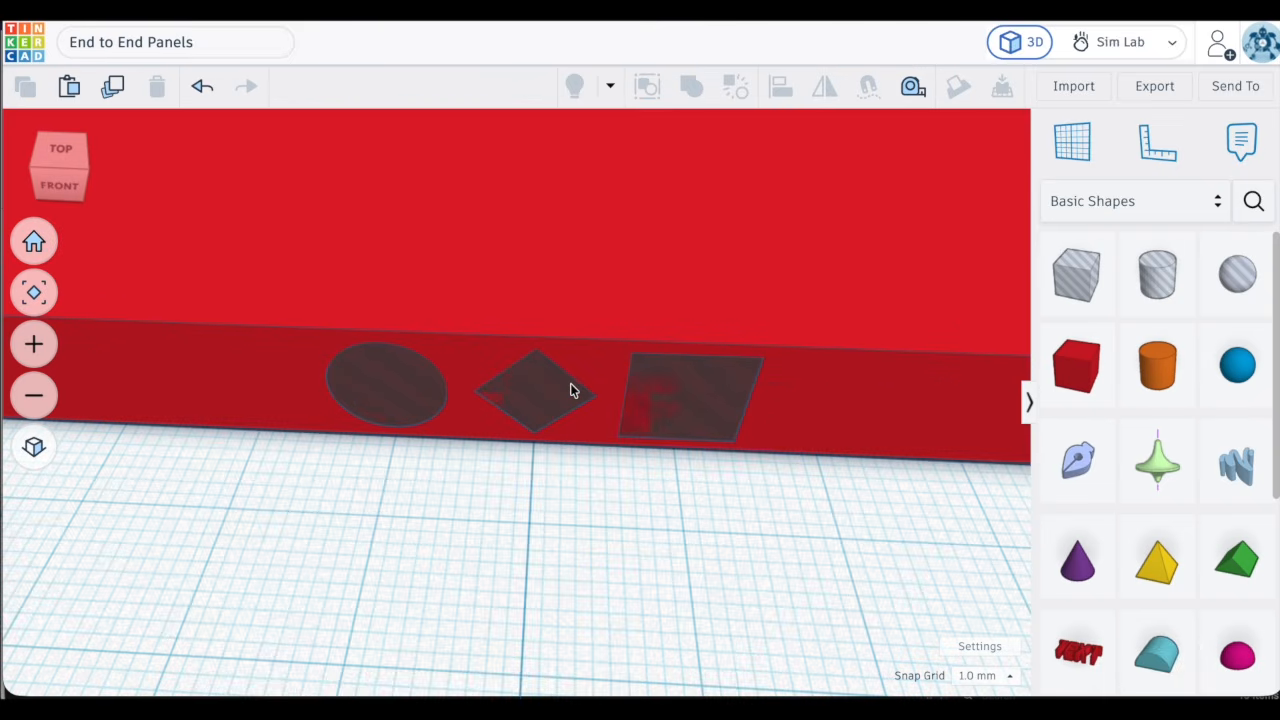
pyautogui.moveTo(574, 502); pyautogui.dragTo(596, 418, button='right')
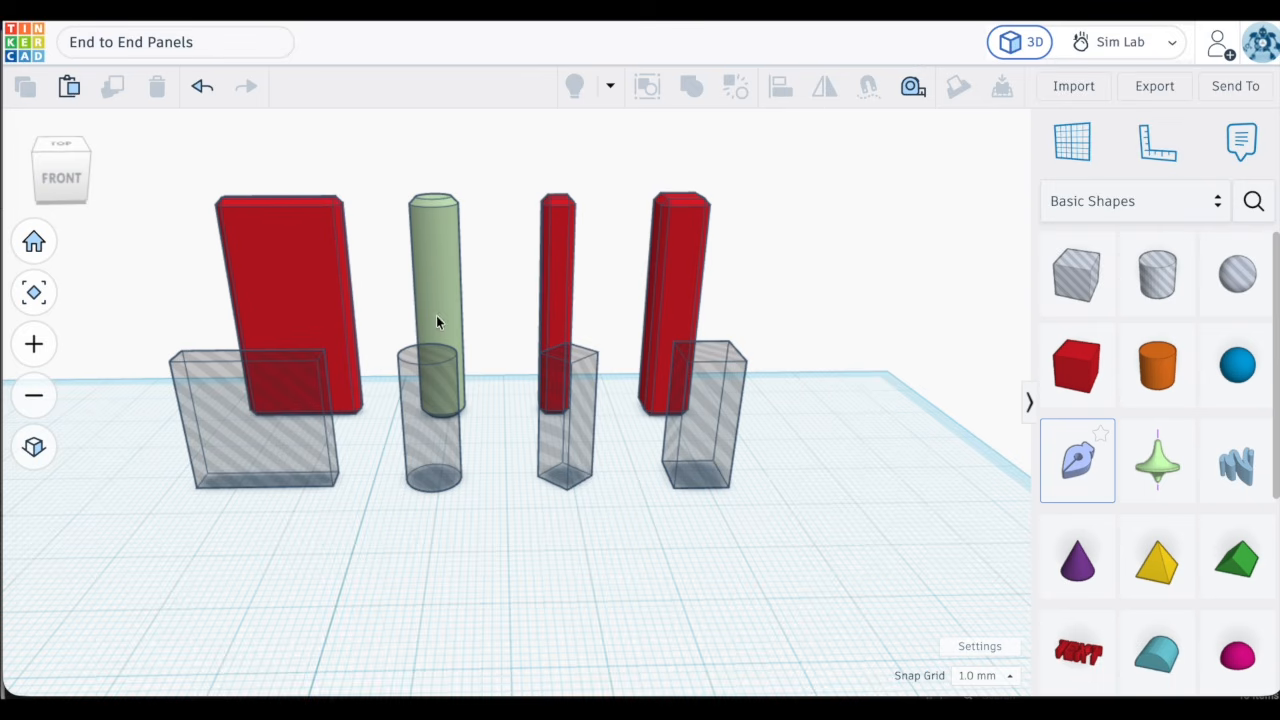
# Compare the footprint dimensions of the cylinder and flat rectangular hole shapes with those of their matching pegs
pyautogui.click(431, 437)
pyautogui.scroll(3, 431, 440)
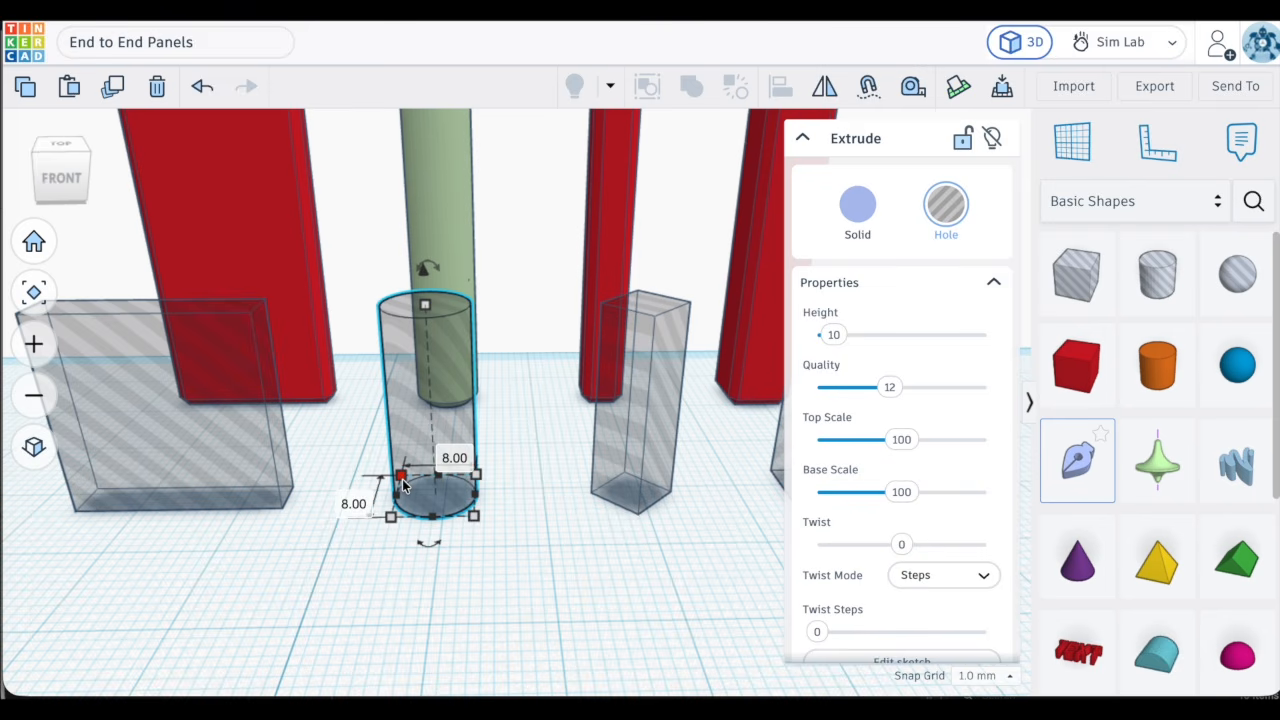
pyautogui.click(446, 188)
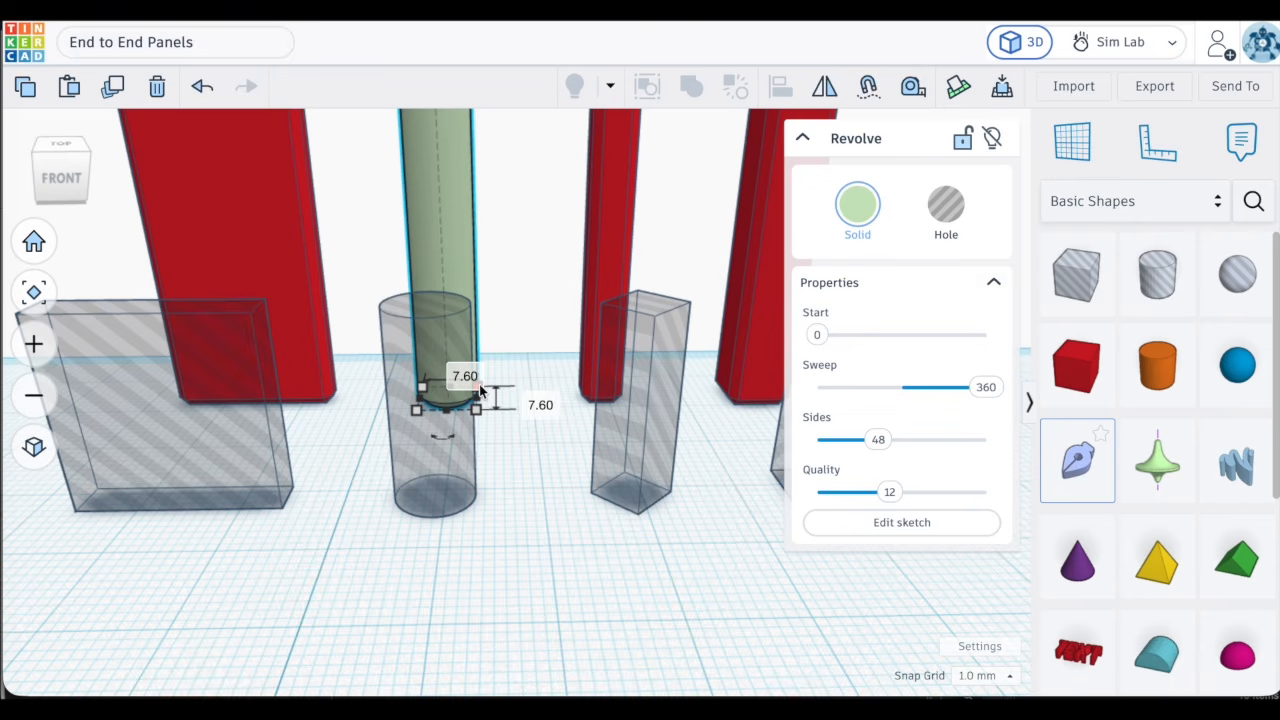
pyautogui.click(200, 488)
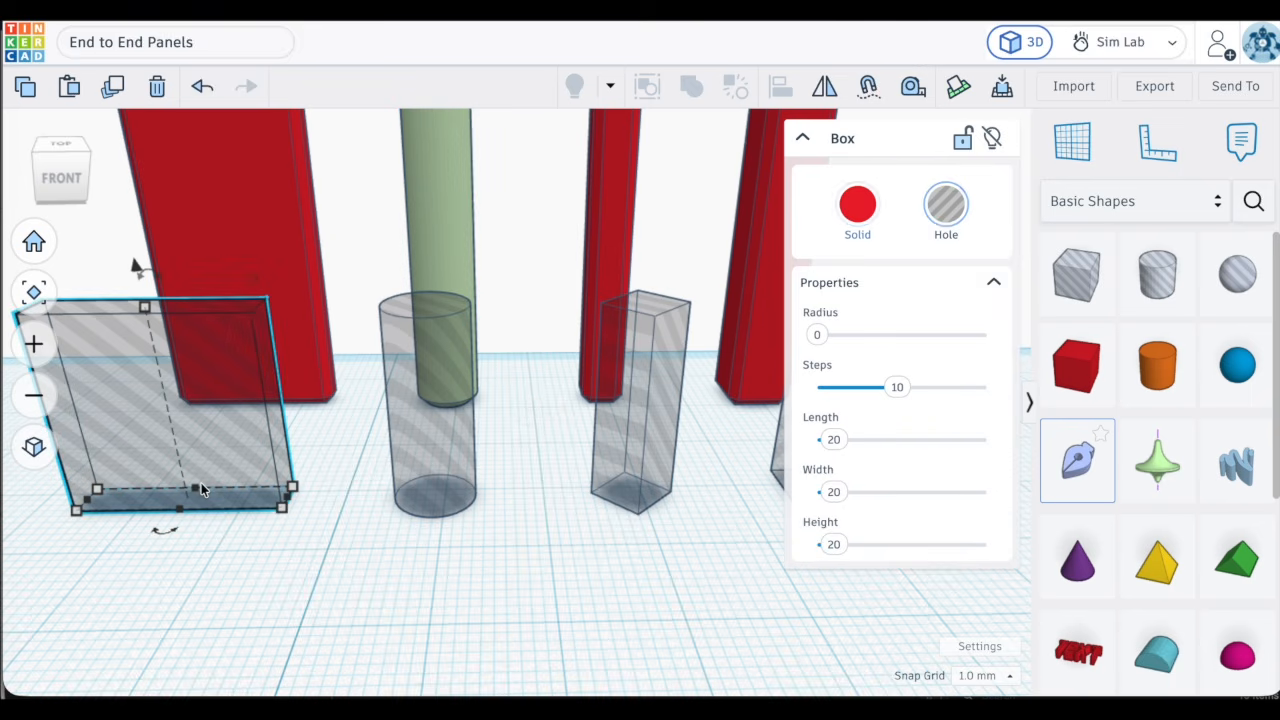
pyautogui.moveTo(280, 509)
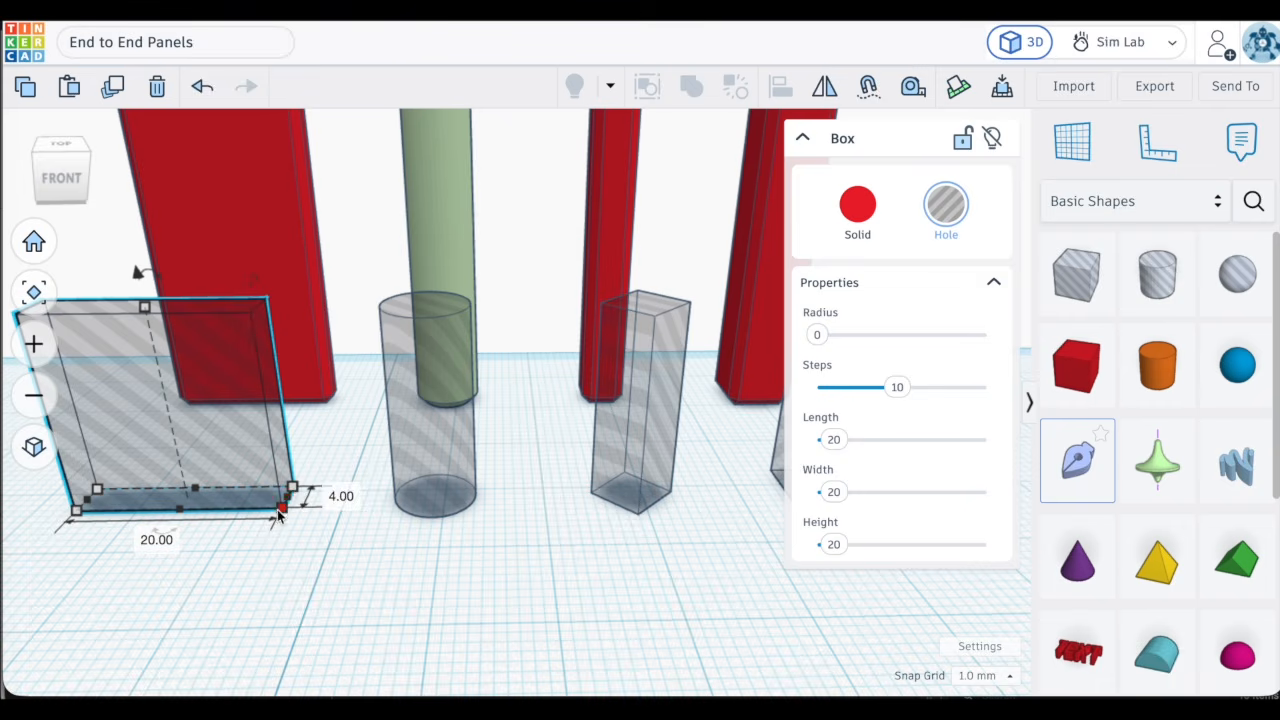
pyautogui.click(302, 340)
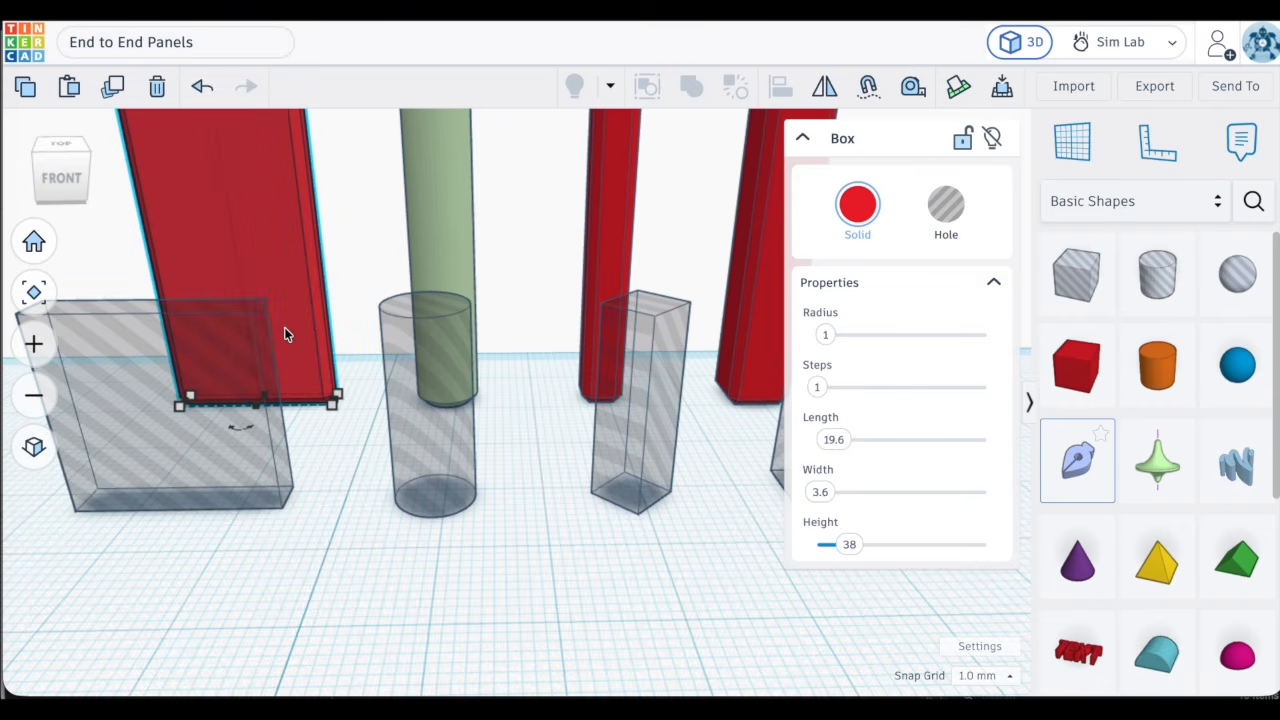
pyautogui.scroll(3, 284, 327)
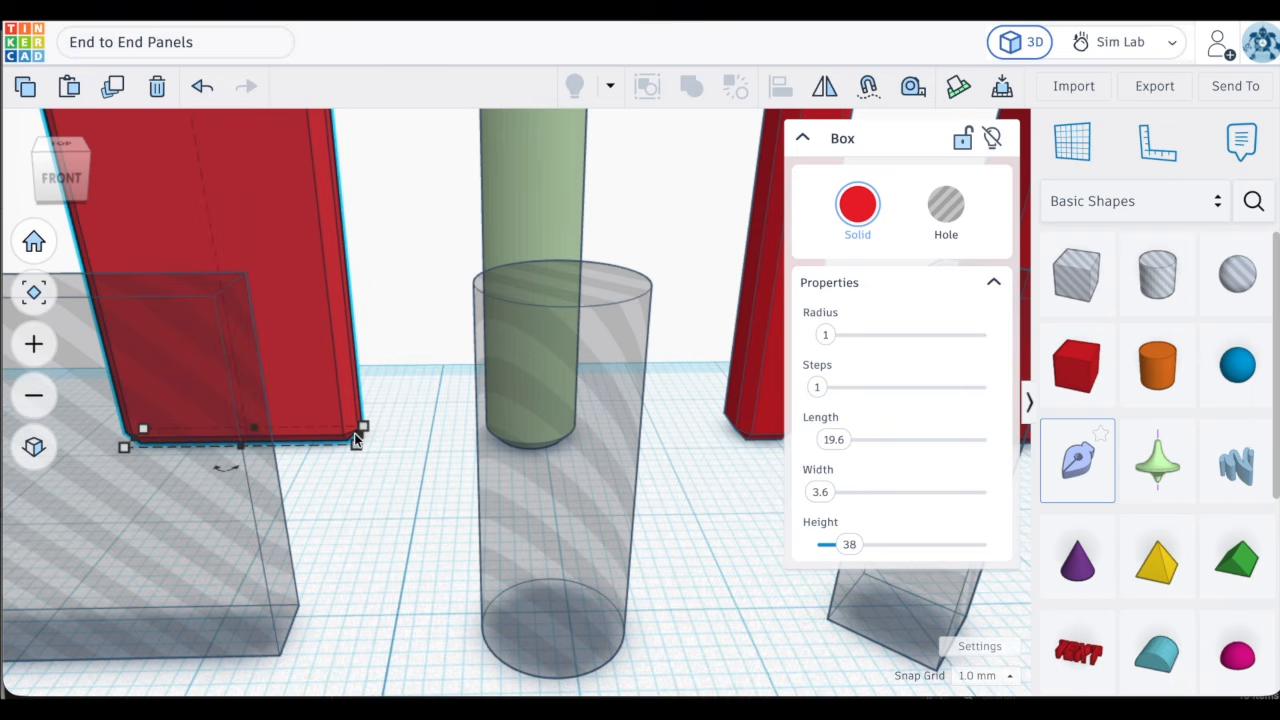
pyautogui.scroll(-3, 346, 500)
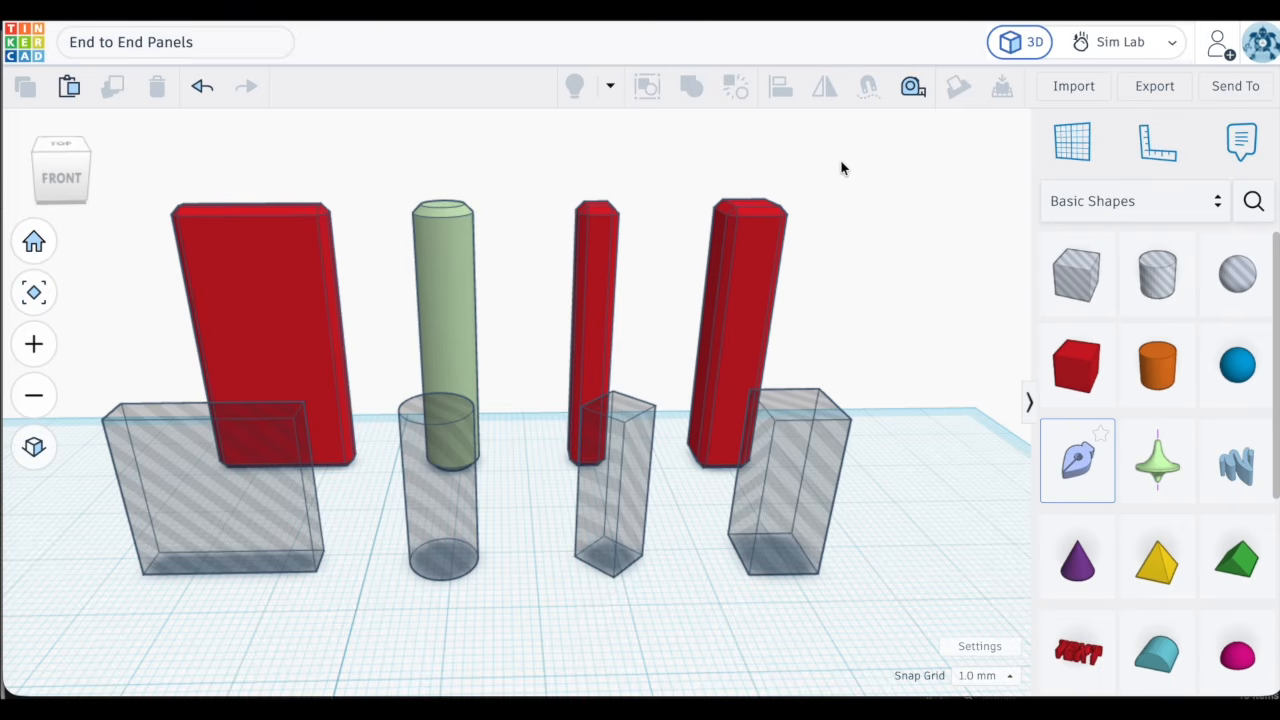
# Examine the bevelled tips of the rectangular, round and diamond pegs
pyautogui.scroll(5, 774, 180)
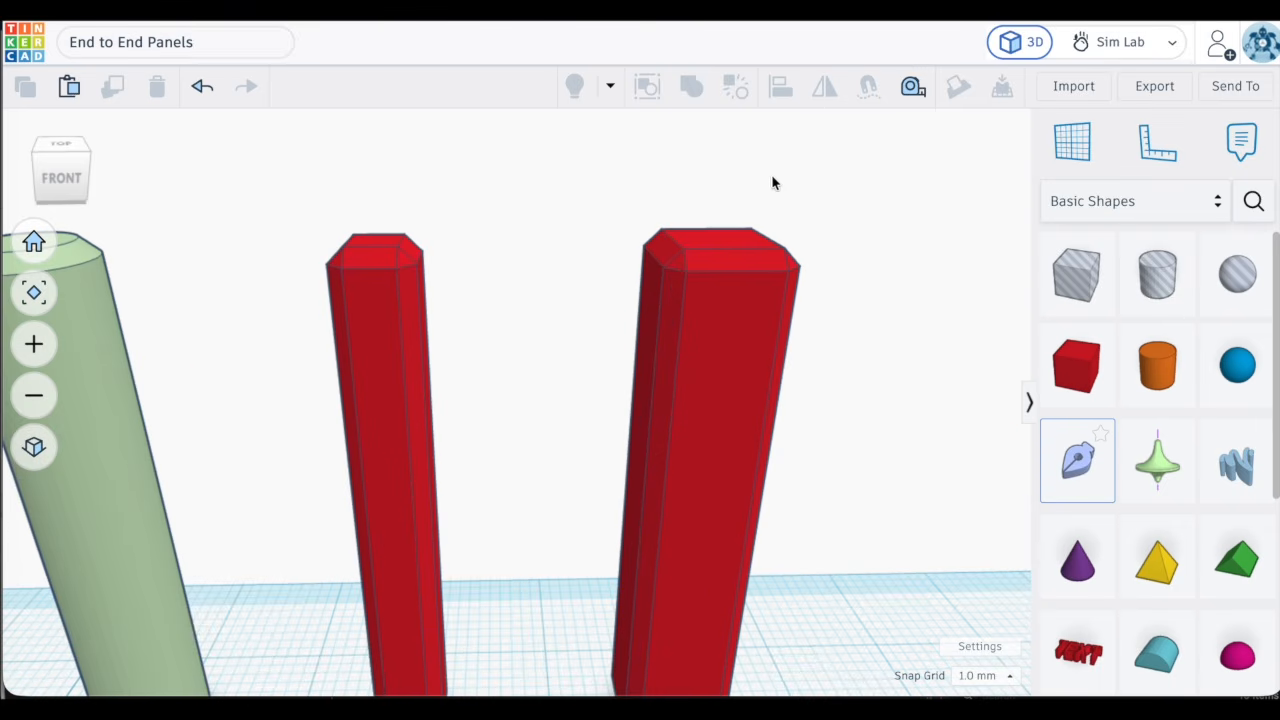
pyautogui.moveTo(596, 257); pyautogui.dragTo(823, 257, button='middle')
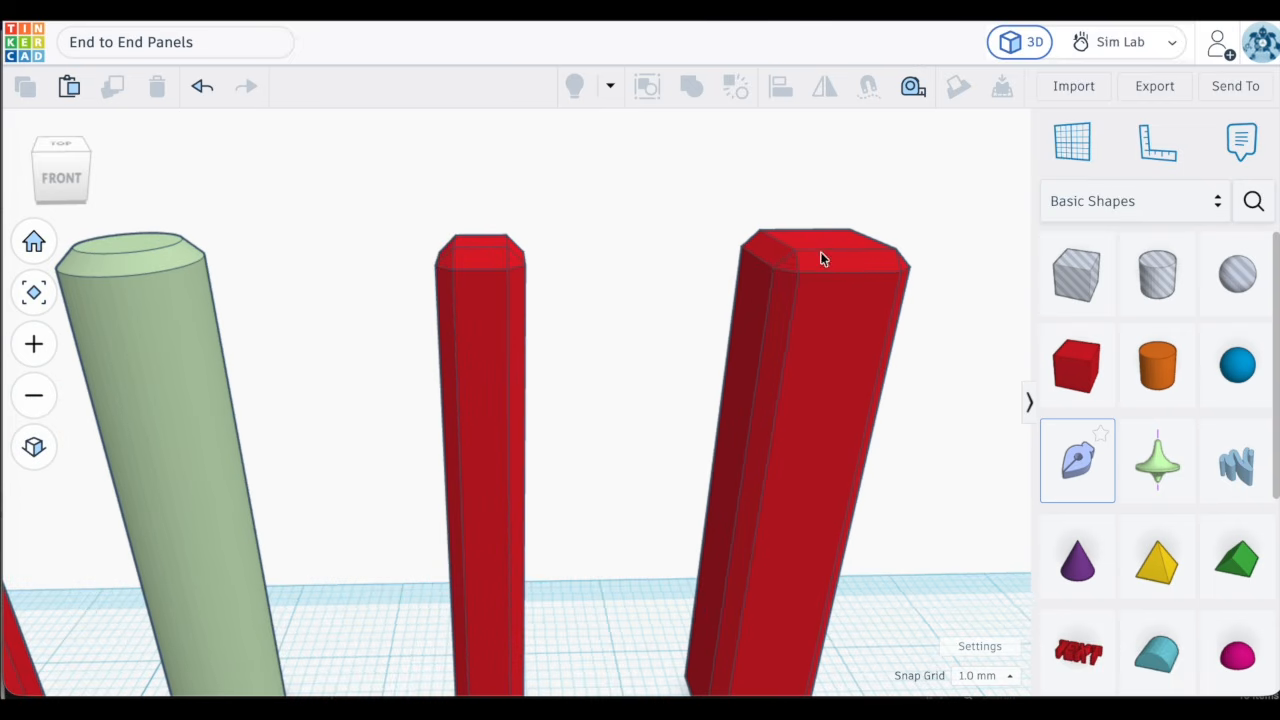
pyautogui.moveTo(377, 262); pyautogui.dragTo(951, 271, button='middle')
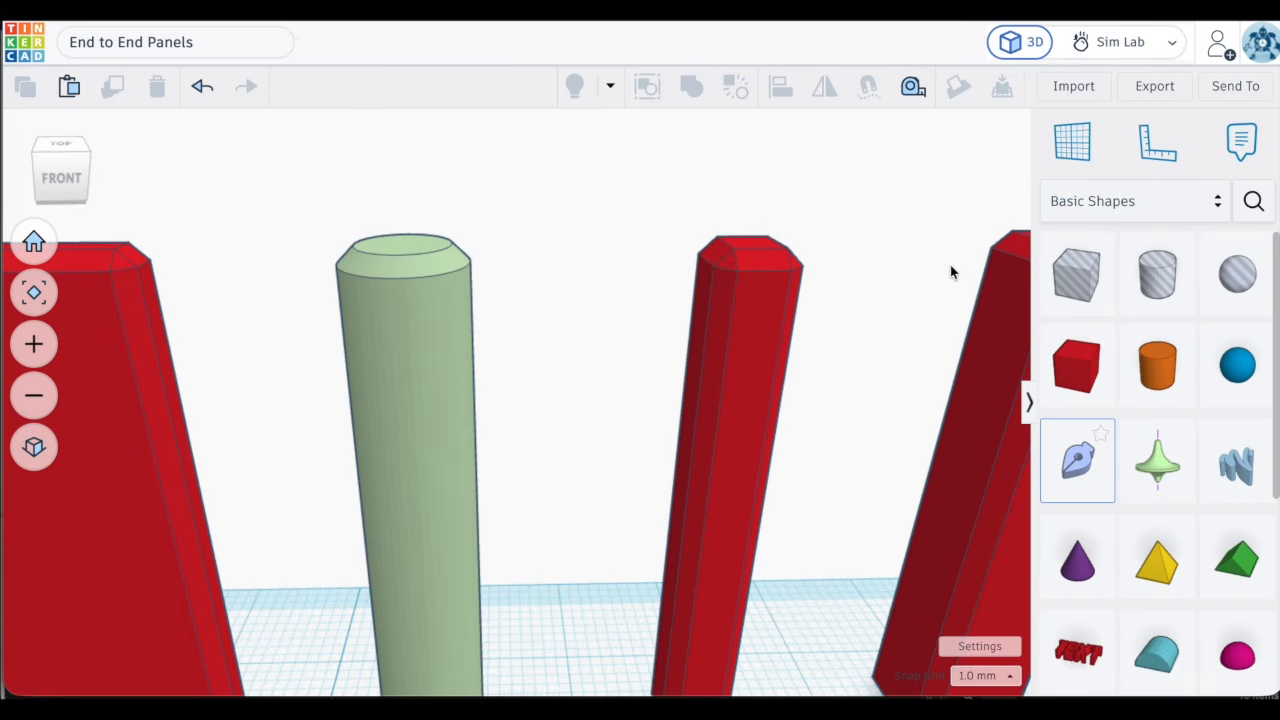
pyautogui.moveTo(172, 317); pyautogui.dragTo(500, 318, button='middle')
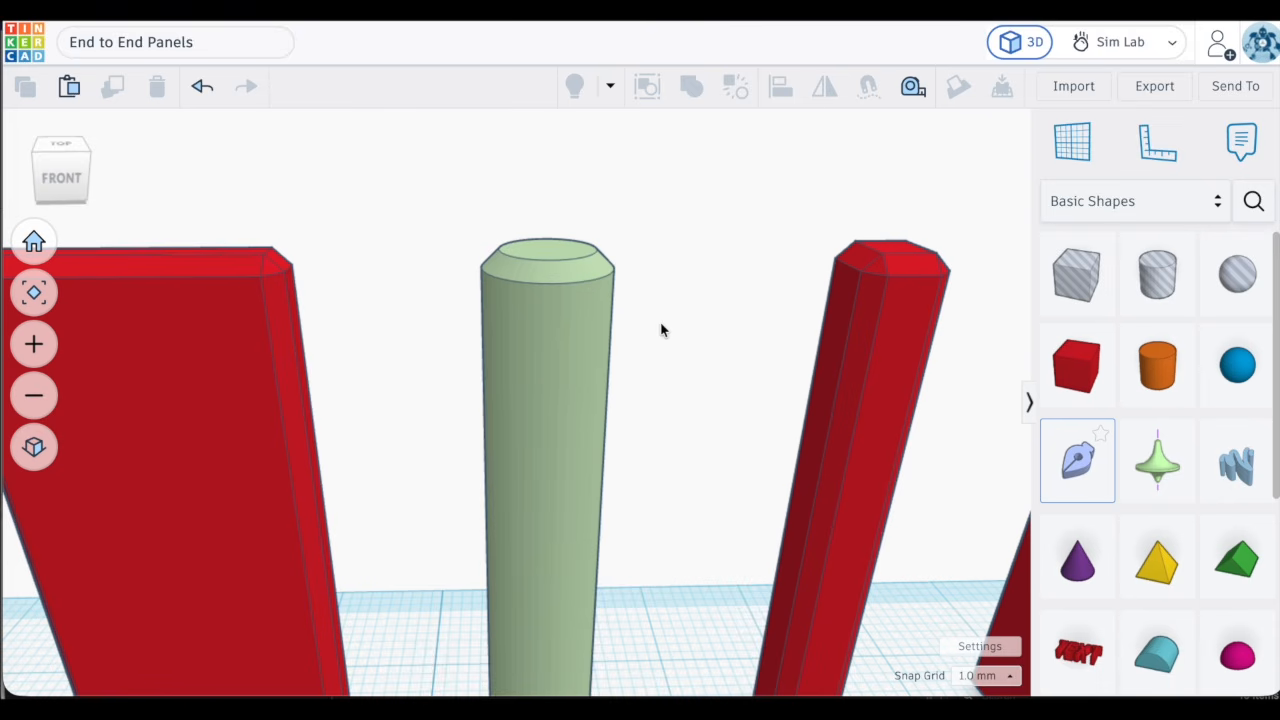
pyautogui.scroll(-5, 660, 330)
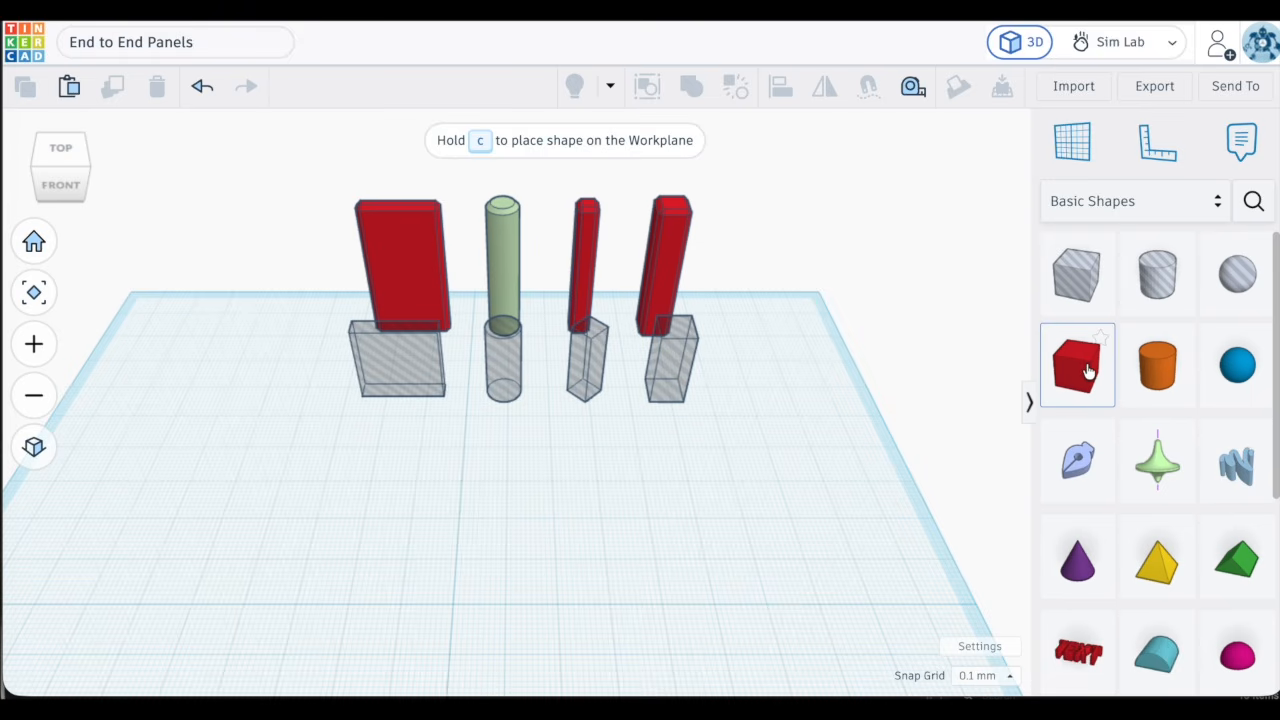
# Add a box in front of the connectors and bevel its edges with radius 1 and steps 1
pyautogui.moveTo(1088, 370); pyautogui.dragTo(483, 527)
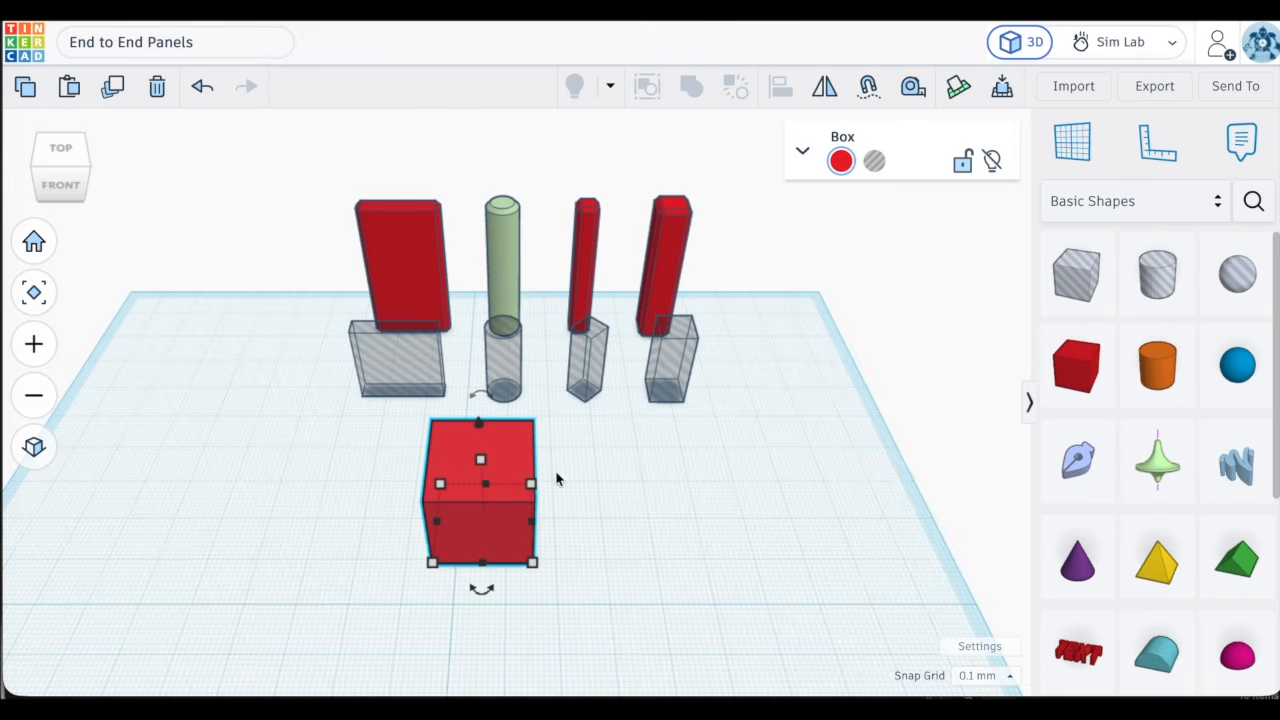
pyautogui.click(805, 156)
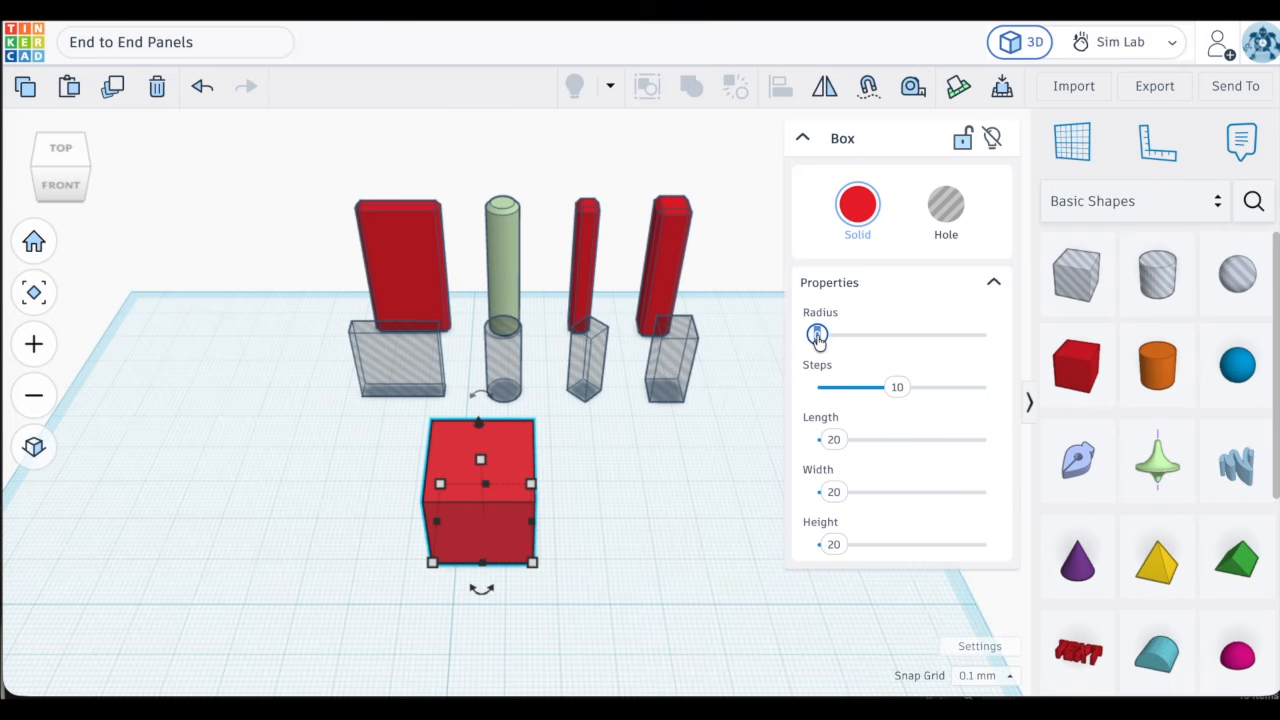
pyautogui.moveTo(818, 336); pyautogui.dragTo(820, 336)
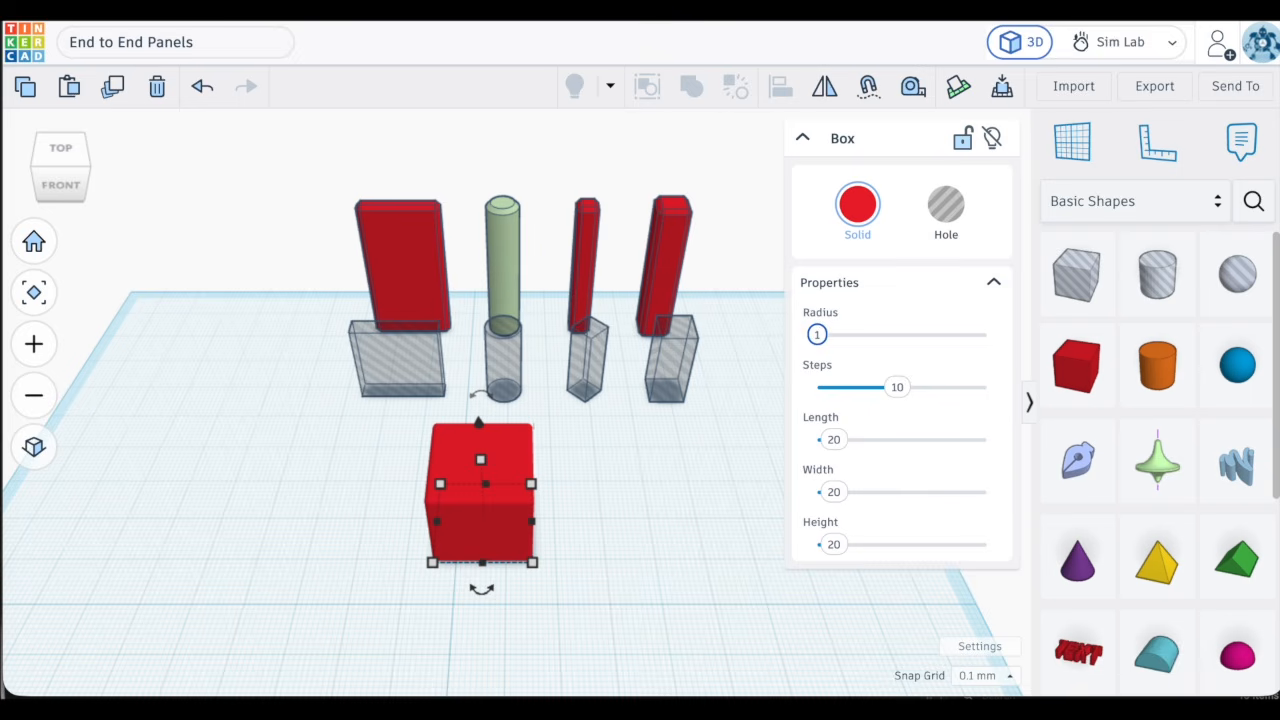
pyautogui.scroll(3, 528, 461)
pyautogui.scroll(3, 528, 461)
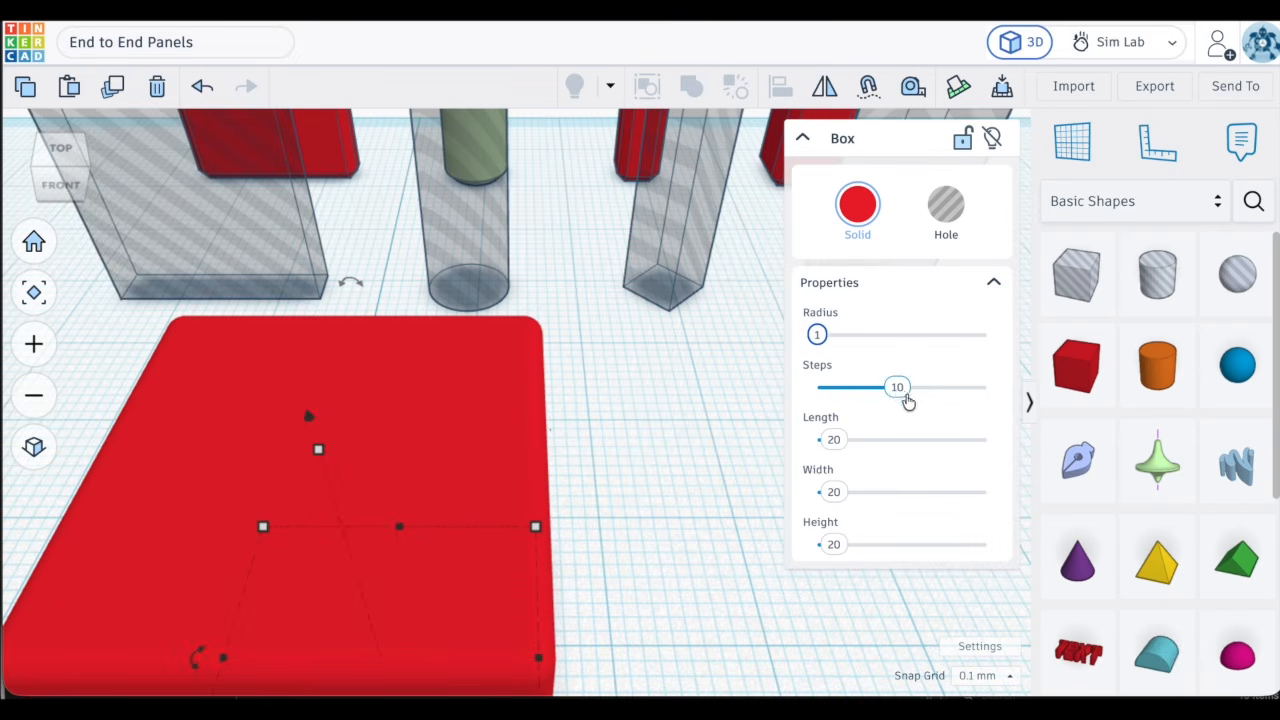
pyautogui.moveTo(900, 389); pyautogui.dragTo(797, 396)
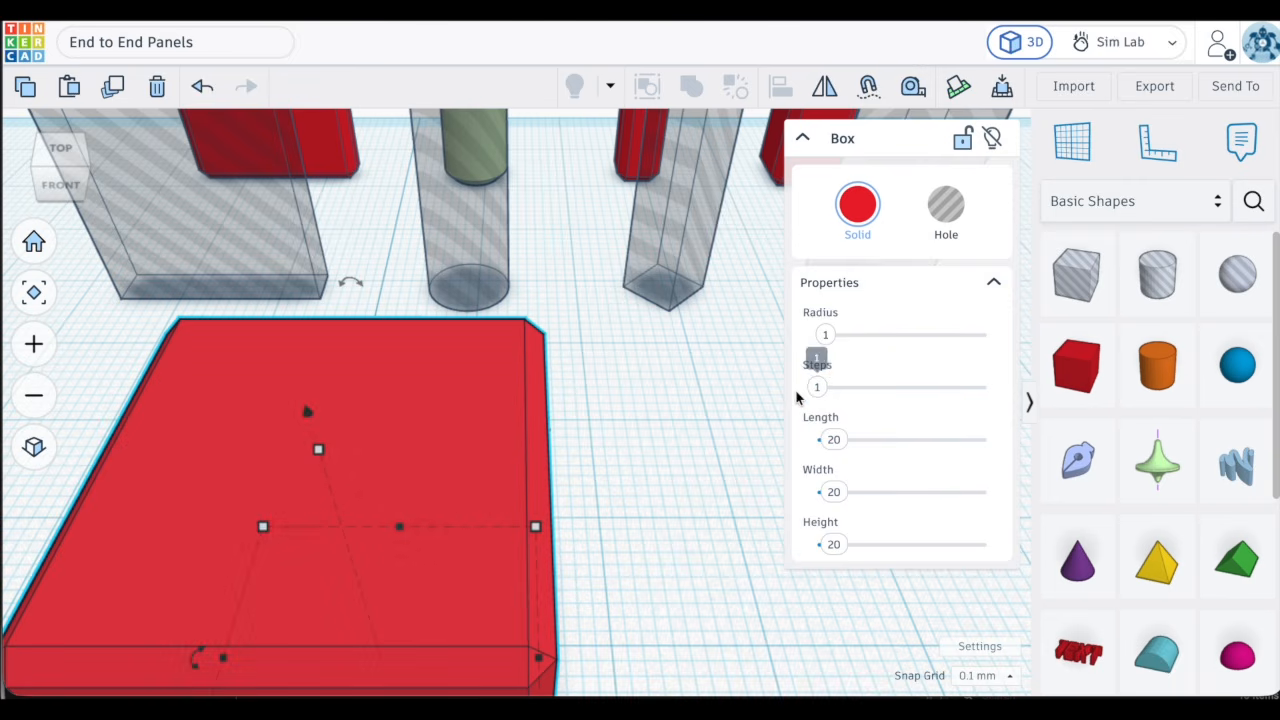
# Examine the bevelled edges and corners of the new box, including those along its base
pyautogui.scroll(4, 539, 429)
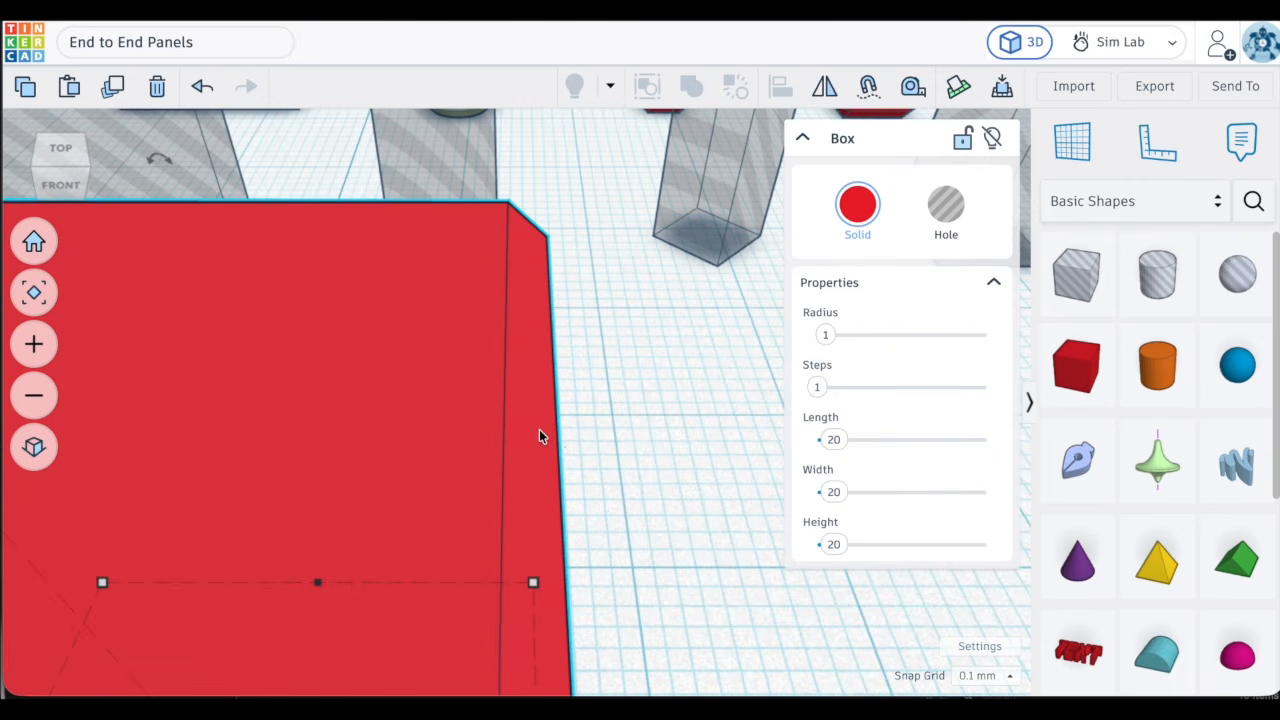
pyautogui.scroll(-4, 554, 400)
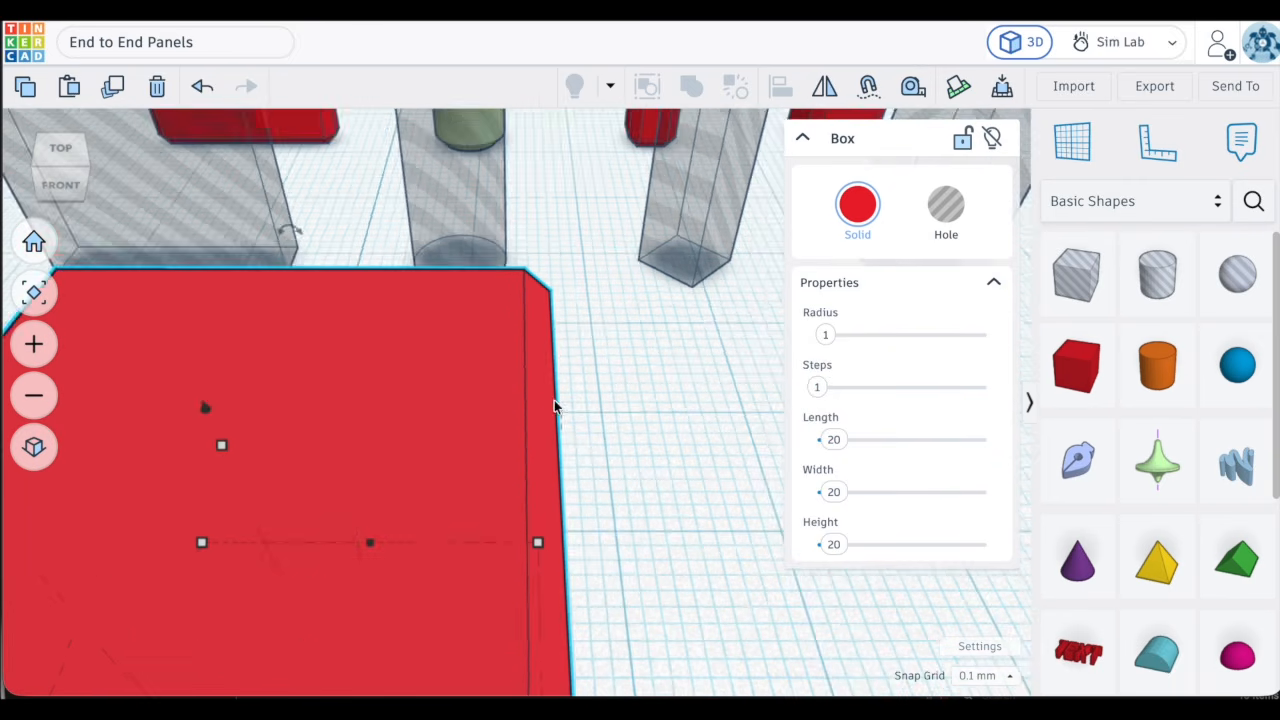
pyautogui.scroll(4, 483, 540)
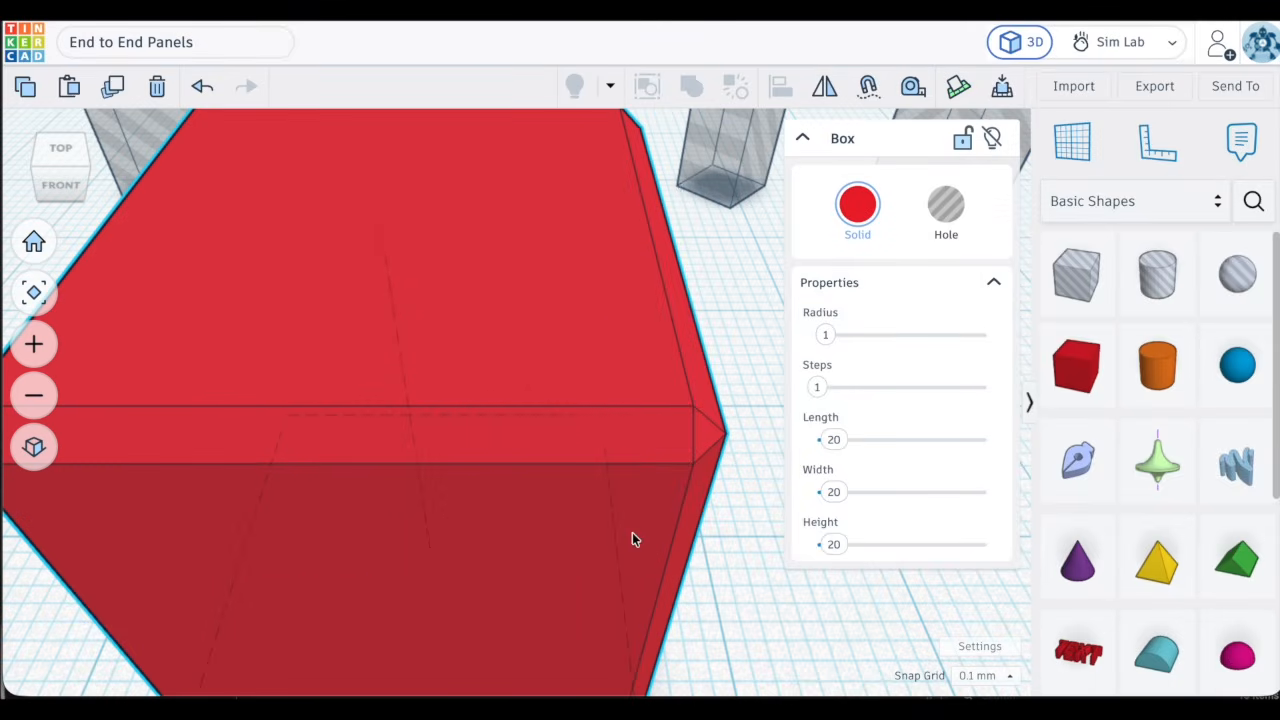
pyautogui.moveTo(563, 523)
pyautogui.mouseDown(button='right')
pyautogui.moveTo(574, 251)
pyautogui.moveTo(549, 516)
pyautogui.mouseUp(button='right')
pyautogui.scroll(-5, 549, 516)
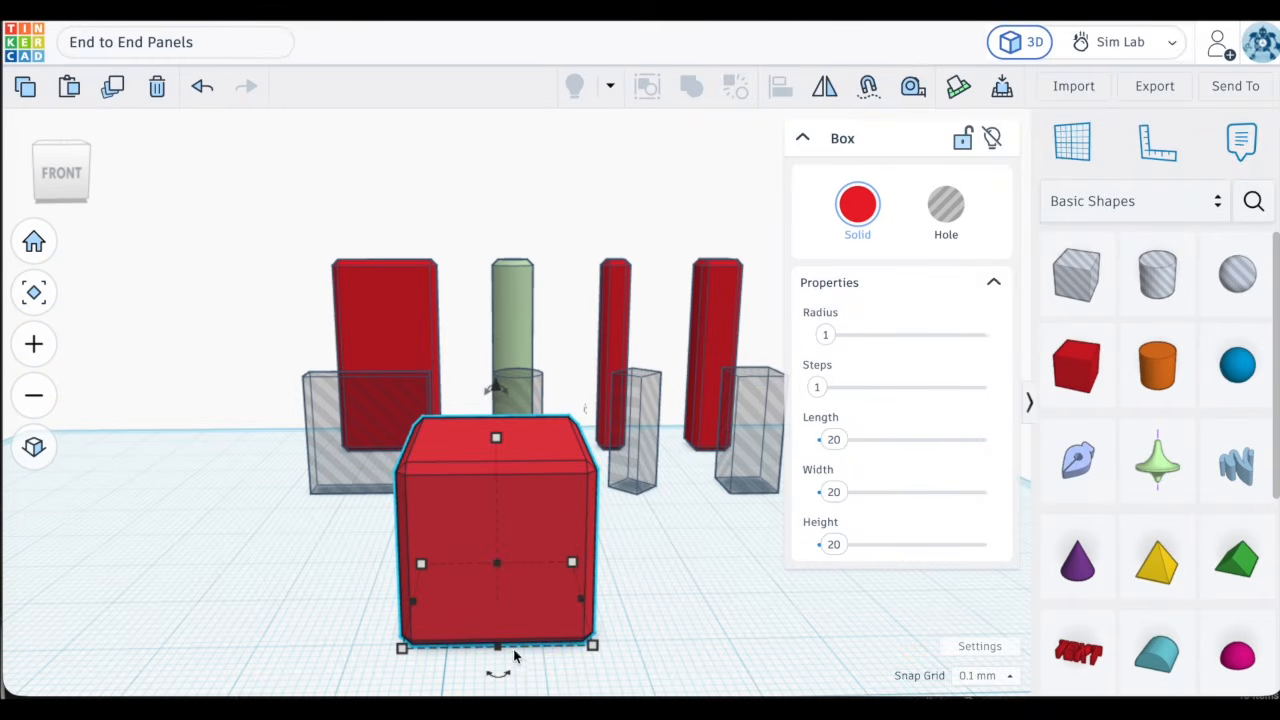
pyautogui.scroll(6, 514, 652)
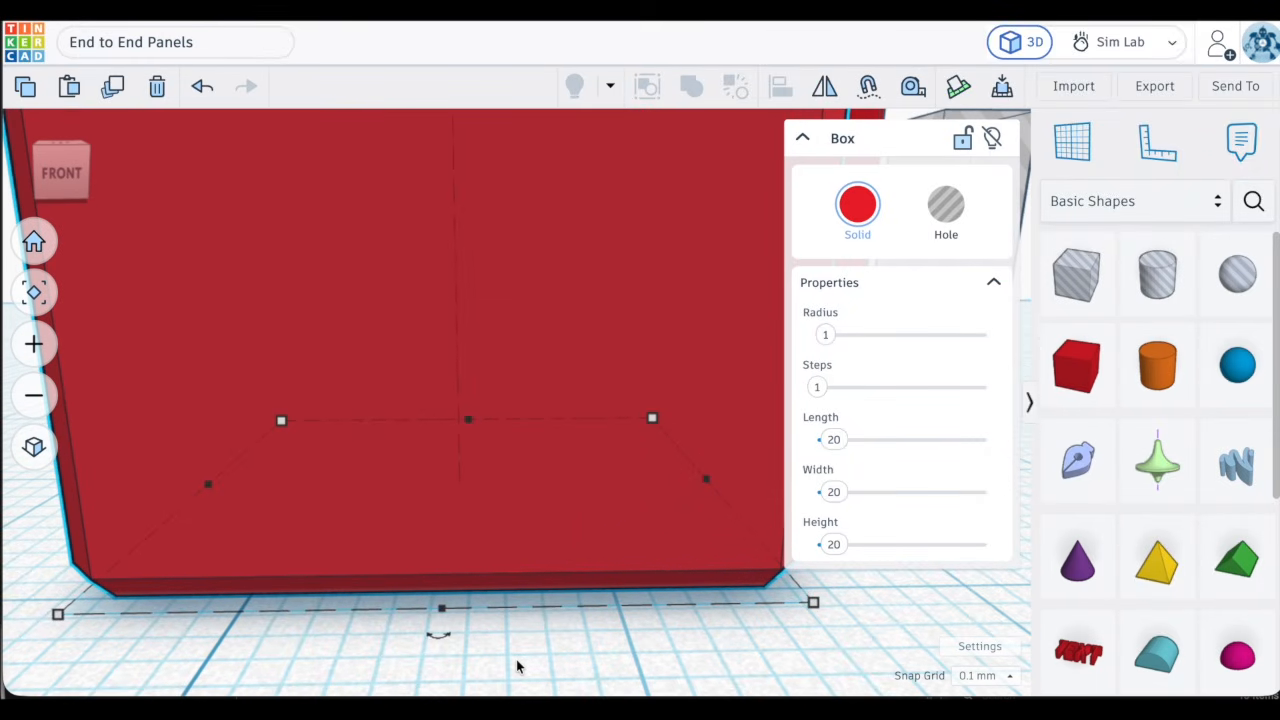
pyautogui.scroll(-3, 516, 665)
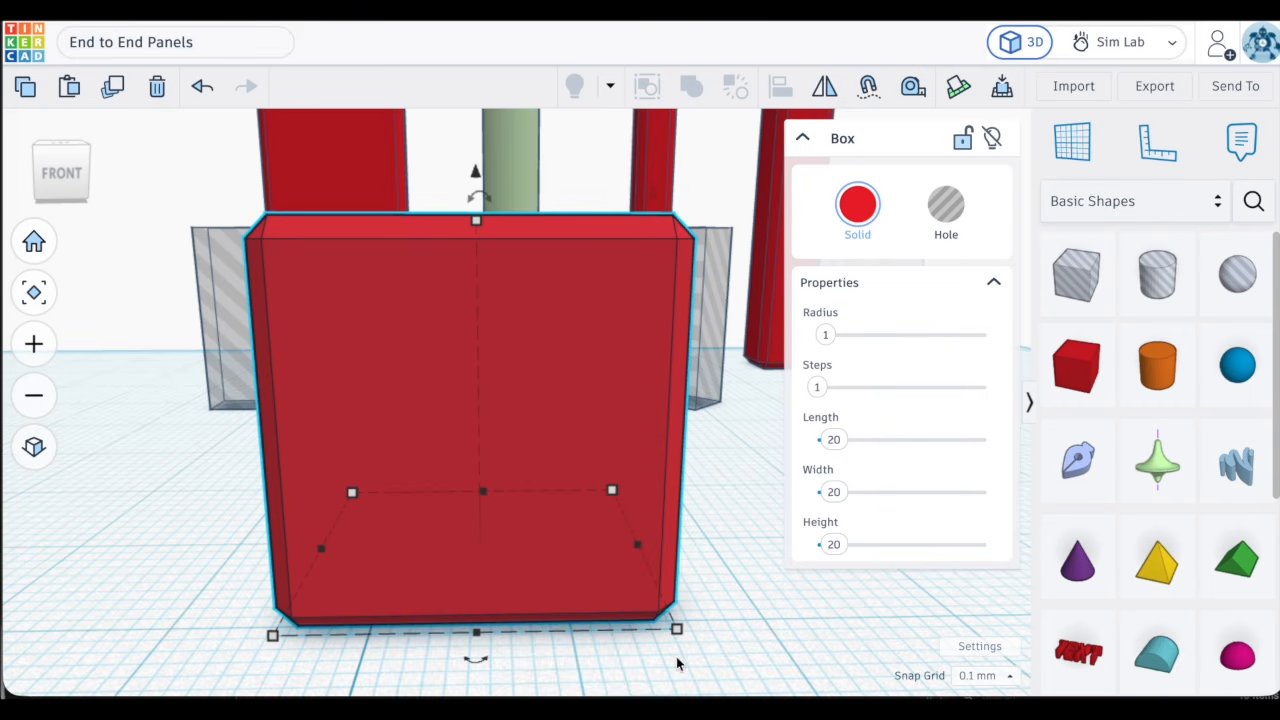
# Try stretching the bevelled box to a height of 37.50 mm, examine its bevelled top edge, and undo the stretch
pyautogui.click(837, 445)
pyautogui.scroll(2, 604, 228)
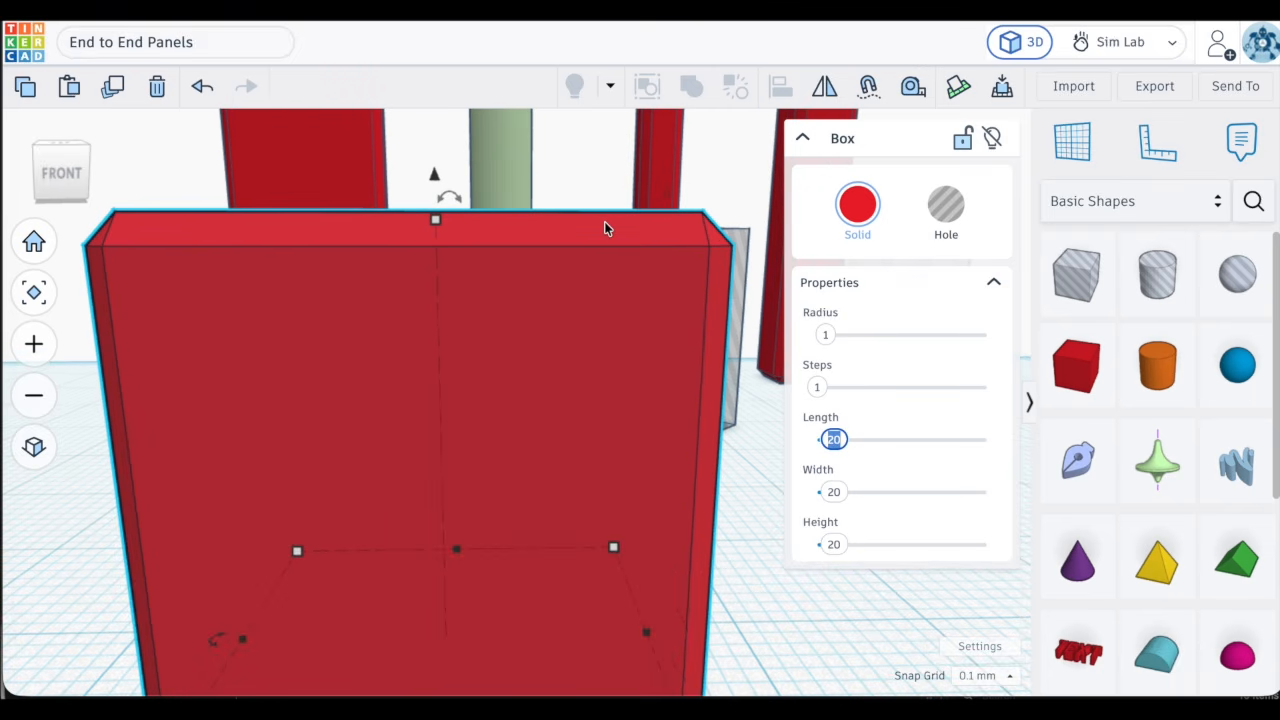
pyautogui.scroll(-2, 604, 228)
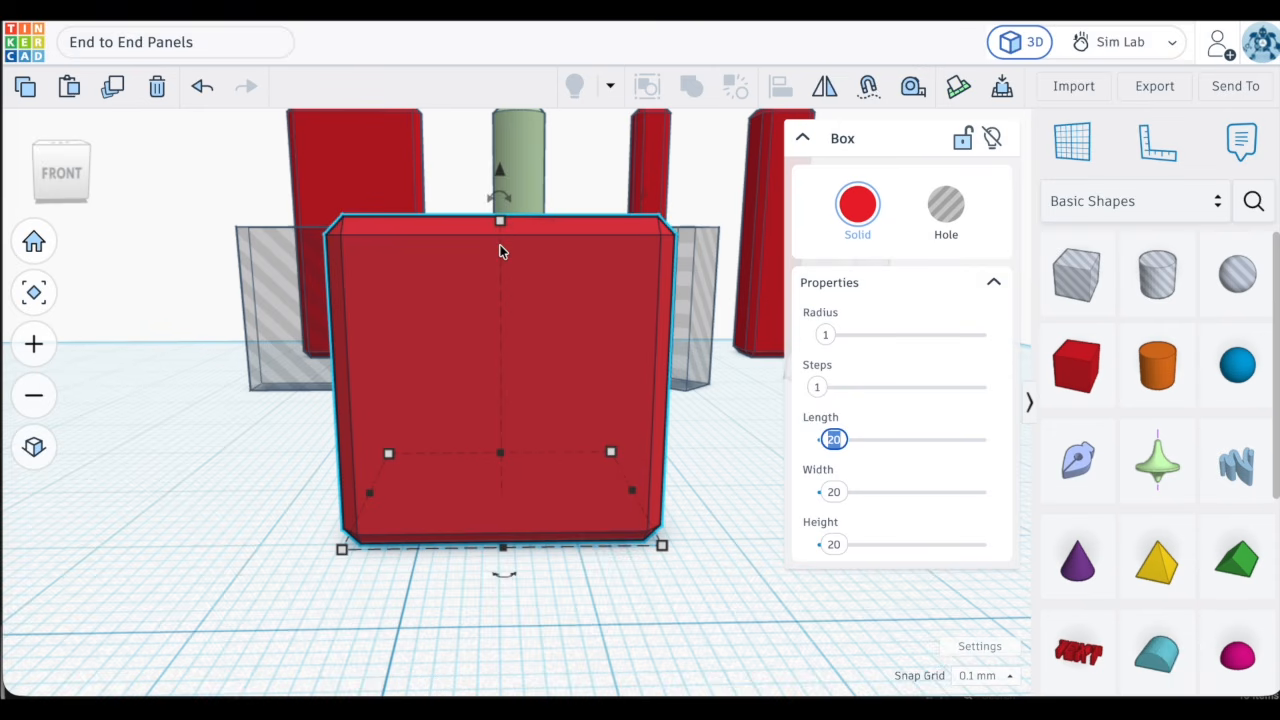
pyautogui.moveTo(490, 364); pyautogui.dragTo(480, 425, button='right')
pyautogui.scroll(-3, 480, 432)
pyautogui.moveTo(497, 290); pyautogui.dragTo(489, 157)
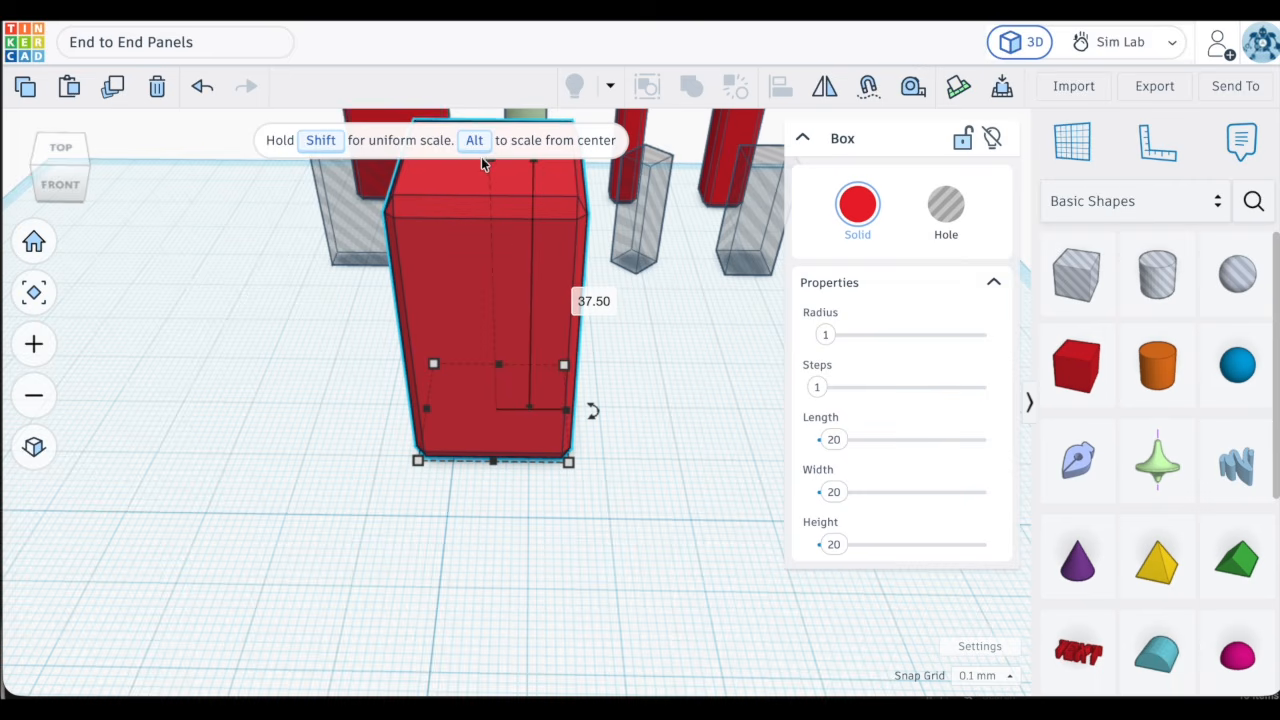
pyautogui.scroll(5, 491, 203)
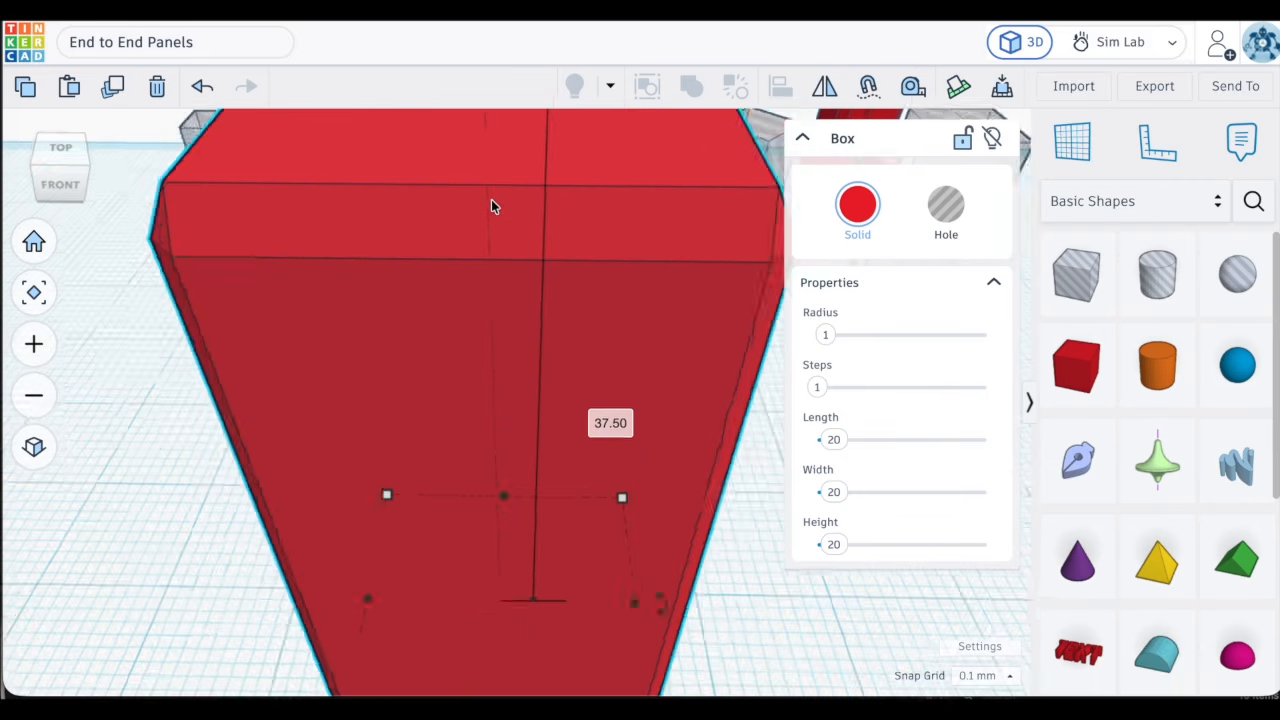
pyautogui.moveTo(491, 200); pyautogui.dragTo(578, 153, button='right')
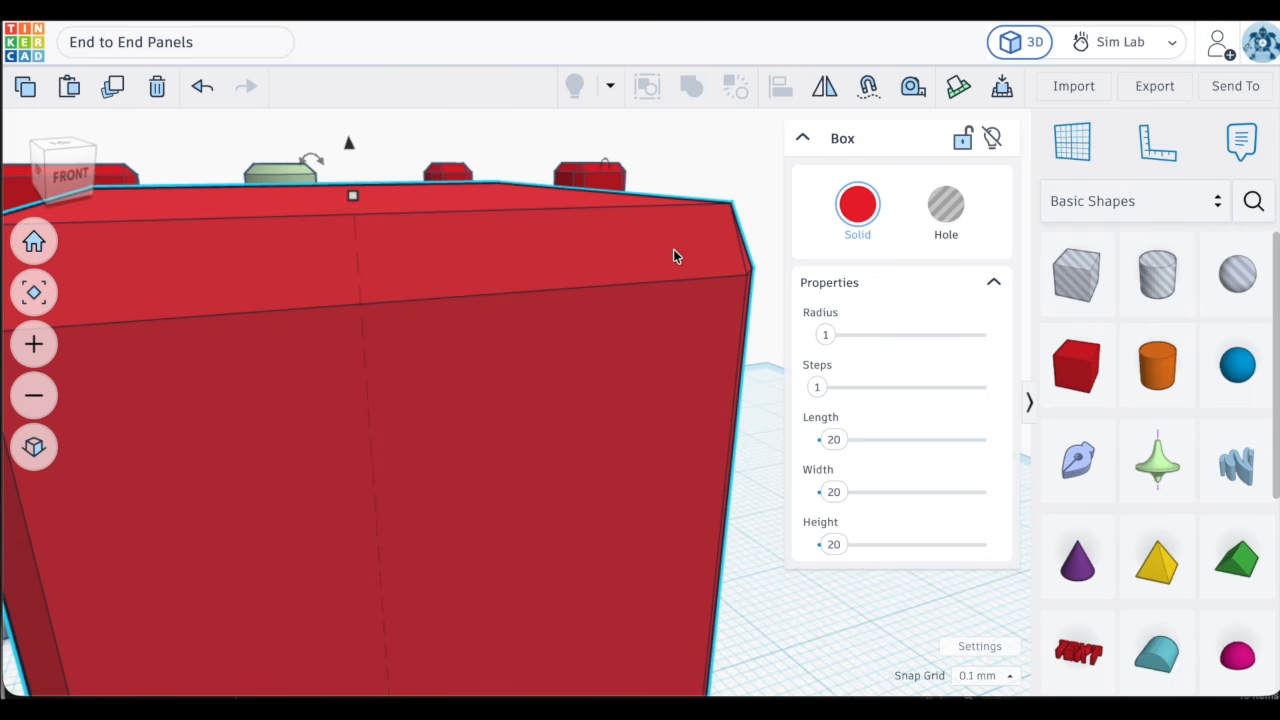
pyautogui.click(202, 86)
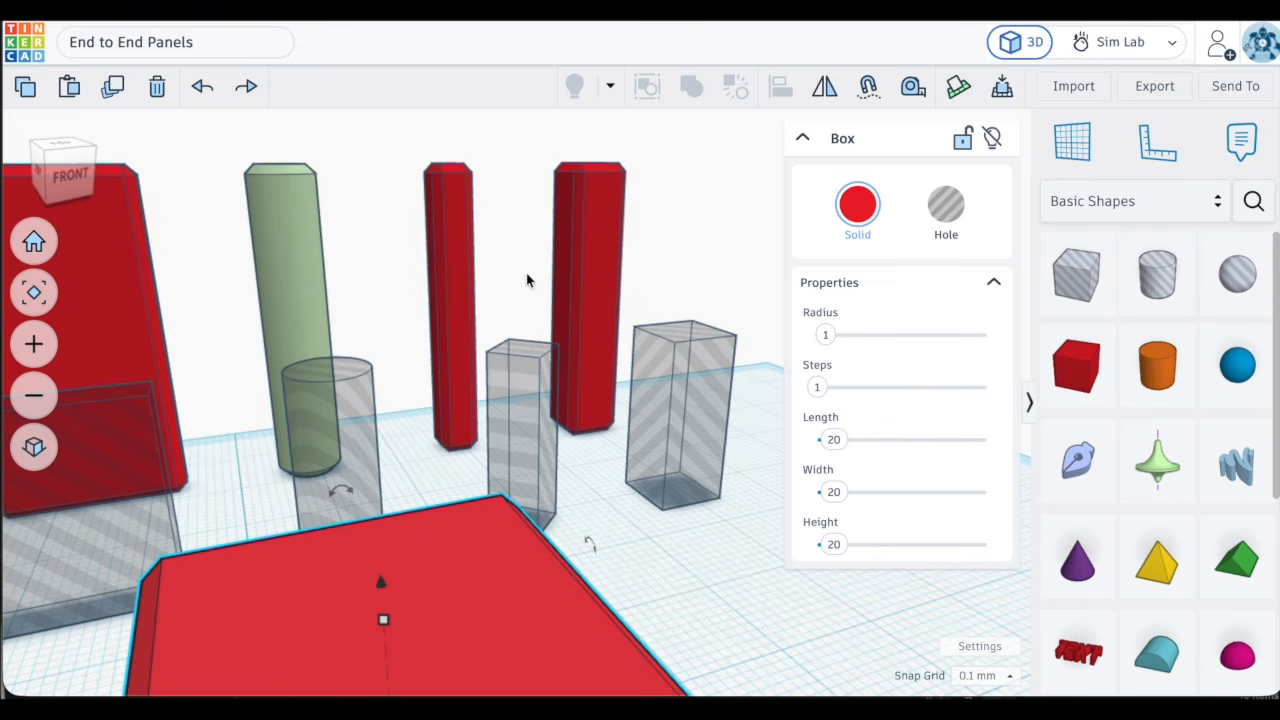
# Set the bevelled box's Height property to 37.5 mm
pyautogui.click(834, 544)
pyautogui.write('37.5')
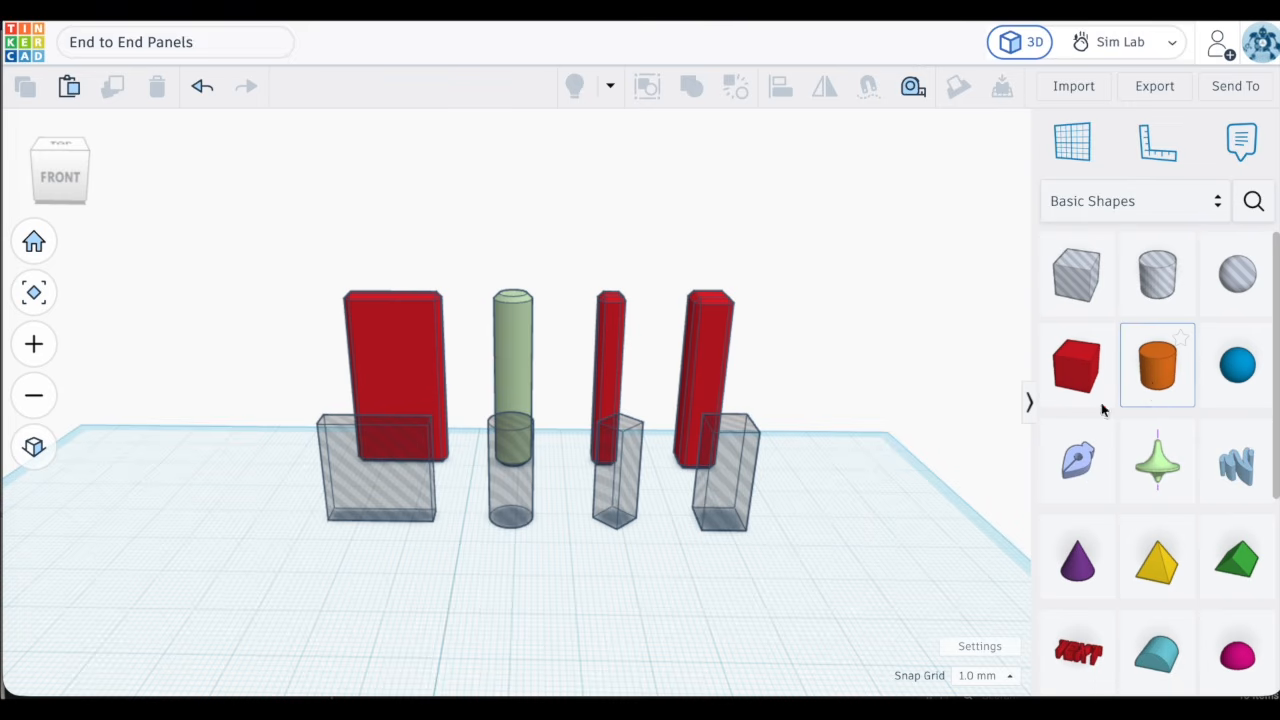
# Add a solid cylinder beside the connectors and set its length and width to 7.60 mm
pyautogui.moveTo(1130, 395); pyautogui.dragTo(868, 600)
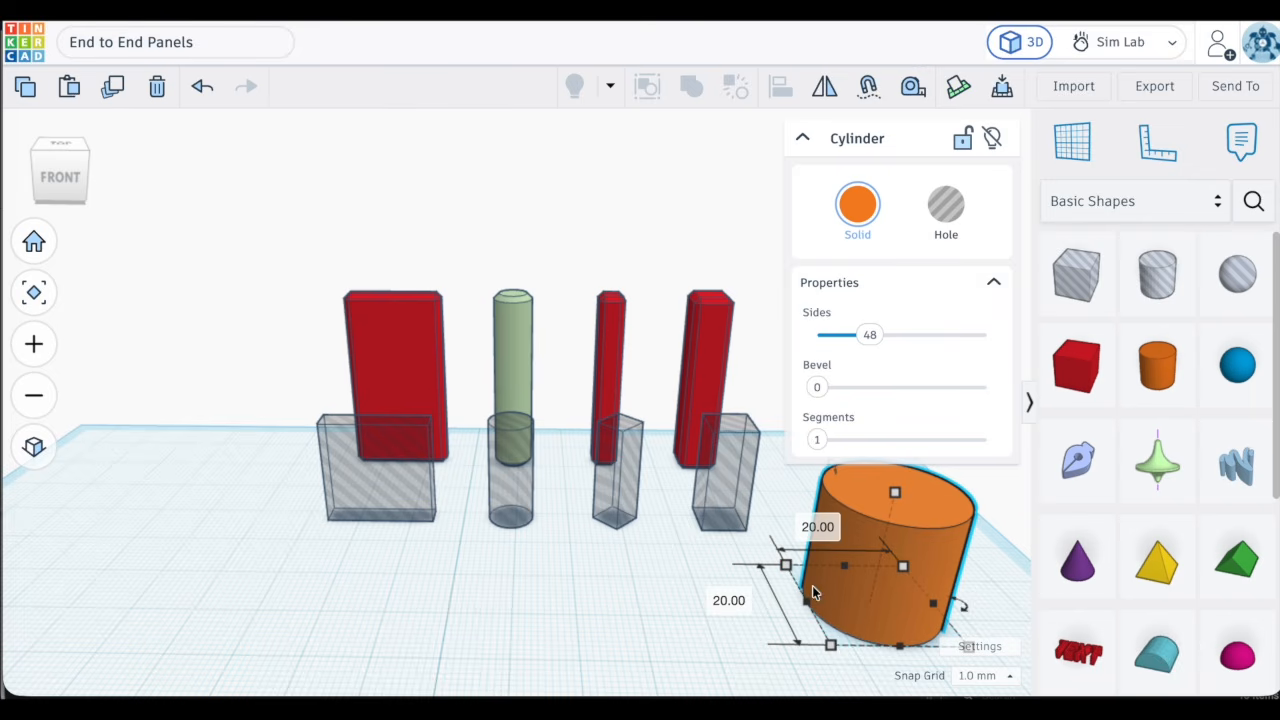
pyautogui.click(730, 600)
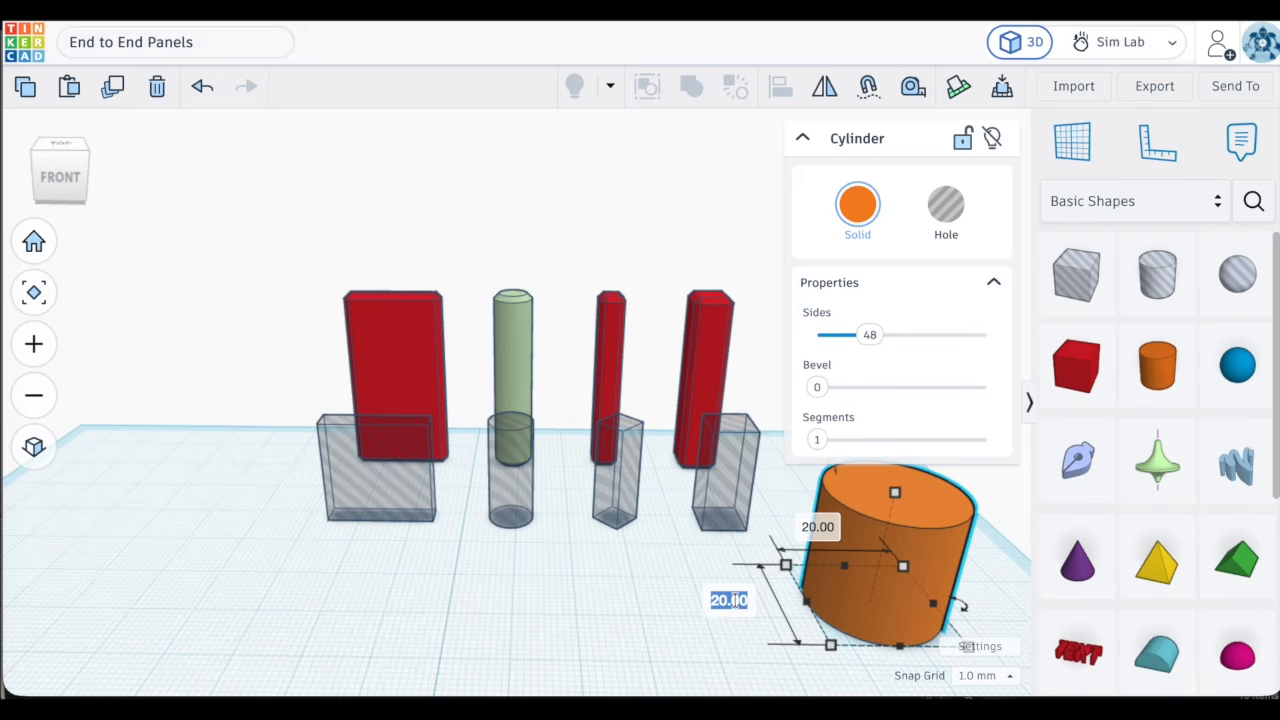
pyautogui.write('7.60')
pyautogui.press('Return')
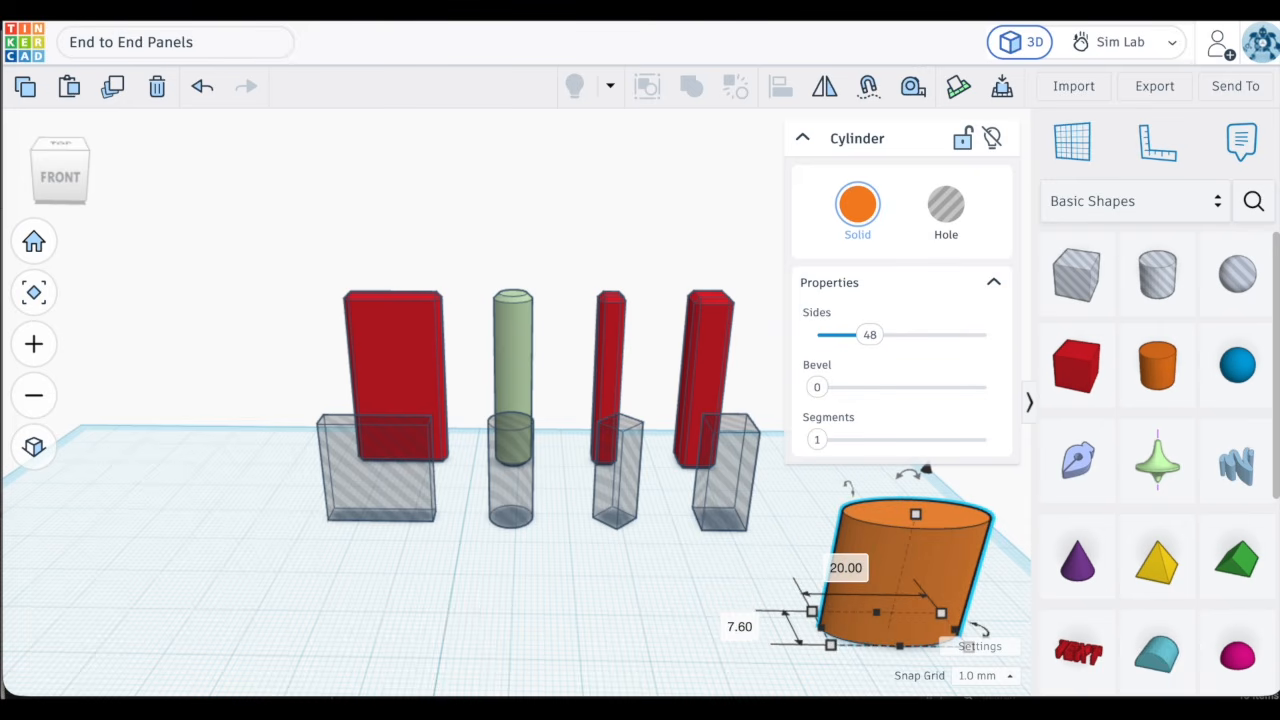
pyautogui.moveTo(900, 610); pyautogui.dragTo(650, 530, button='middle')
pyautogui.click(703, 563)
pyautogui.click(646, 614)
pyautogui.write('7.60')
pyautogui.press('Return')
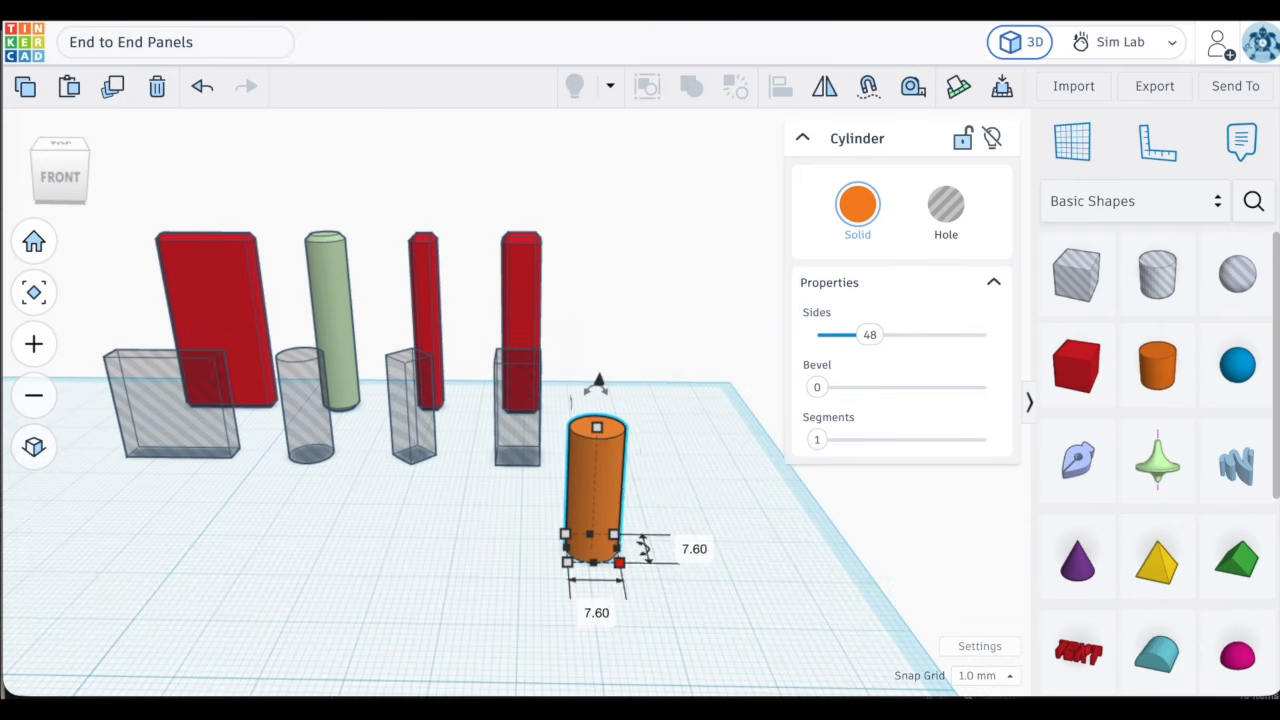
# Set the new cylinder's height to 38 mm and its bevel to 1, and inspect its ends
pyautogui.click(597, 428)
pyautogui.click(673, 489)
pyautogui.write('38')
pyautogui.press('Return')
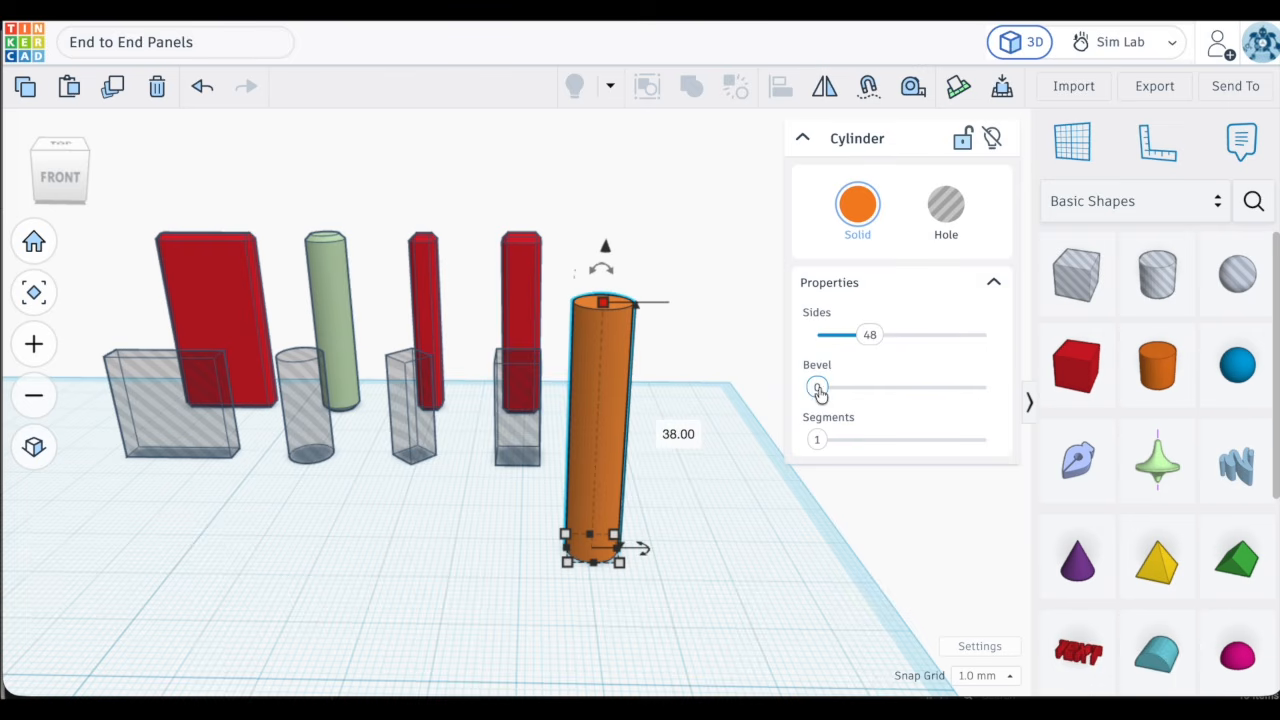
pyautogui.moveTo(818, 388); pyautogui.dragTo(884, 387)
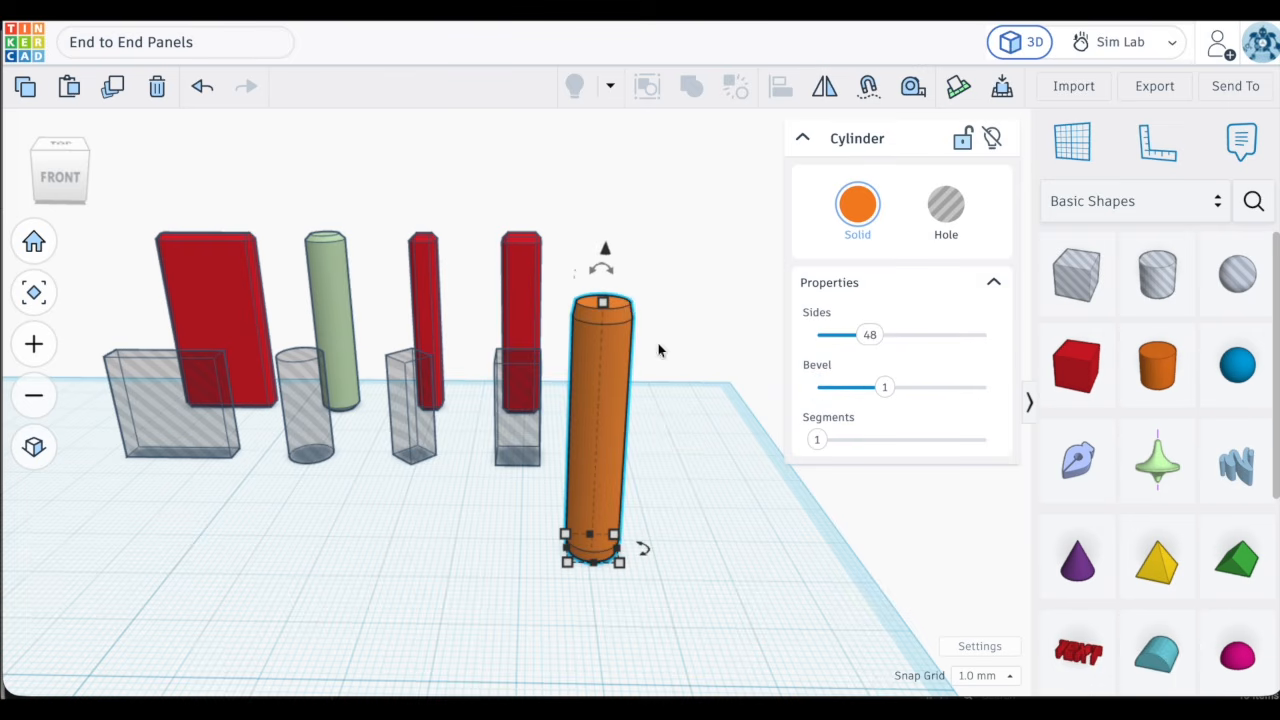
pyautogui.scroll(2, 628, 307)
pyautogui.moveTo(629, 306); pyautogui.dragTo(591, 337, button='right')
# Place a Revolve shape beside the cylinder and sketch a 3 mm base line from the axis followed by a 1.41 mm outward chamfer
pyautogui.click(1157, 460)
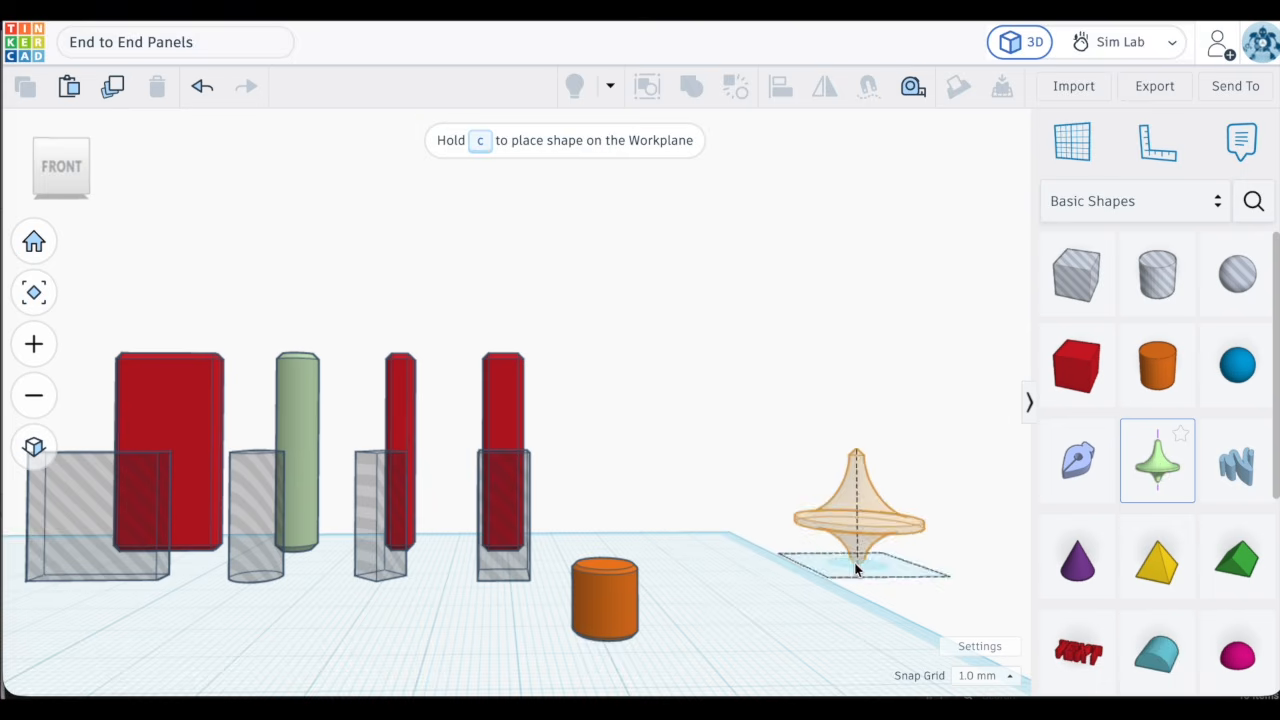
pyautogui.click(765, 604)
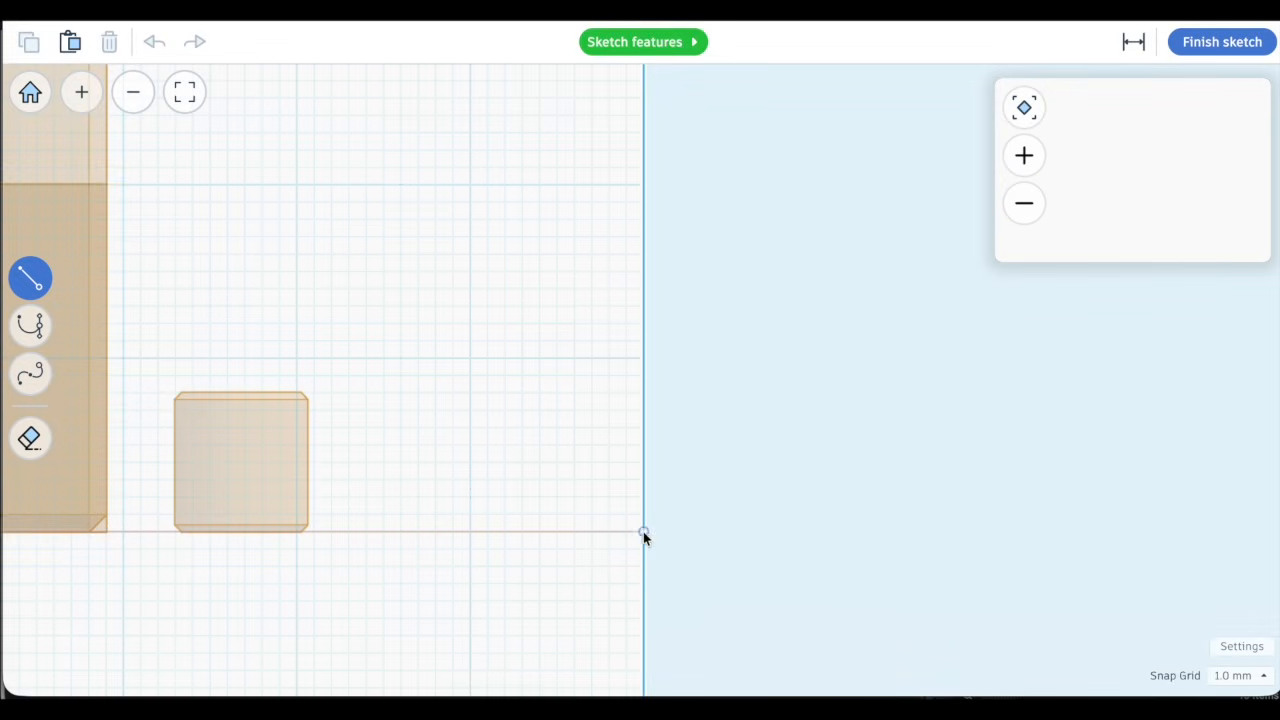
pyautogui.click(642, 531)
pyautogui.click(591, 531)
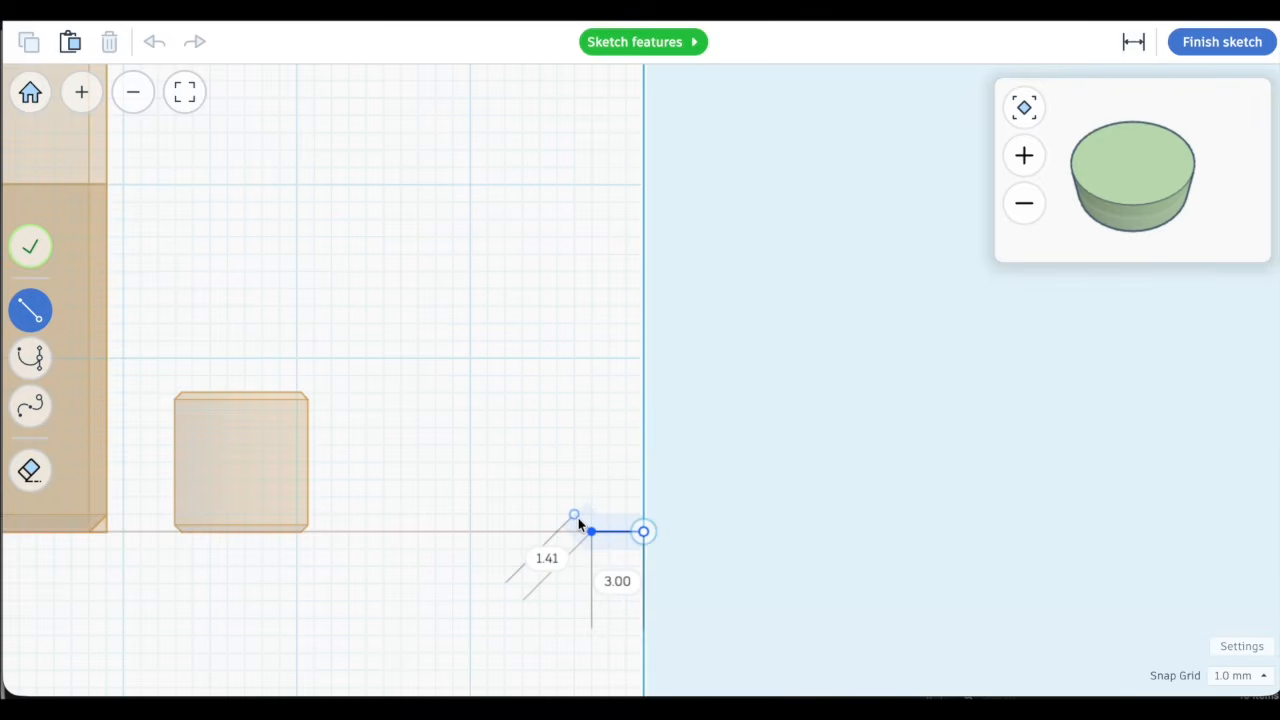
pyautogui.click(575, 516)
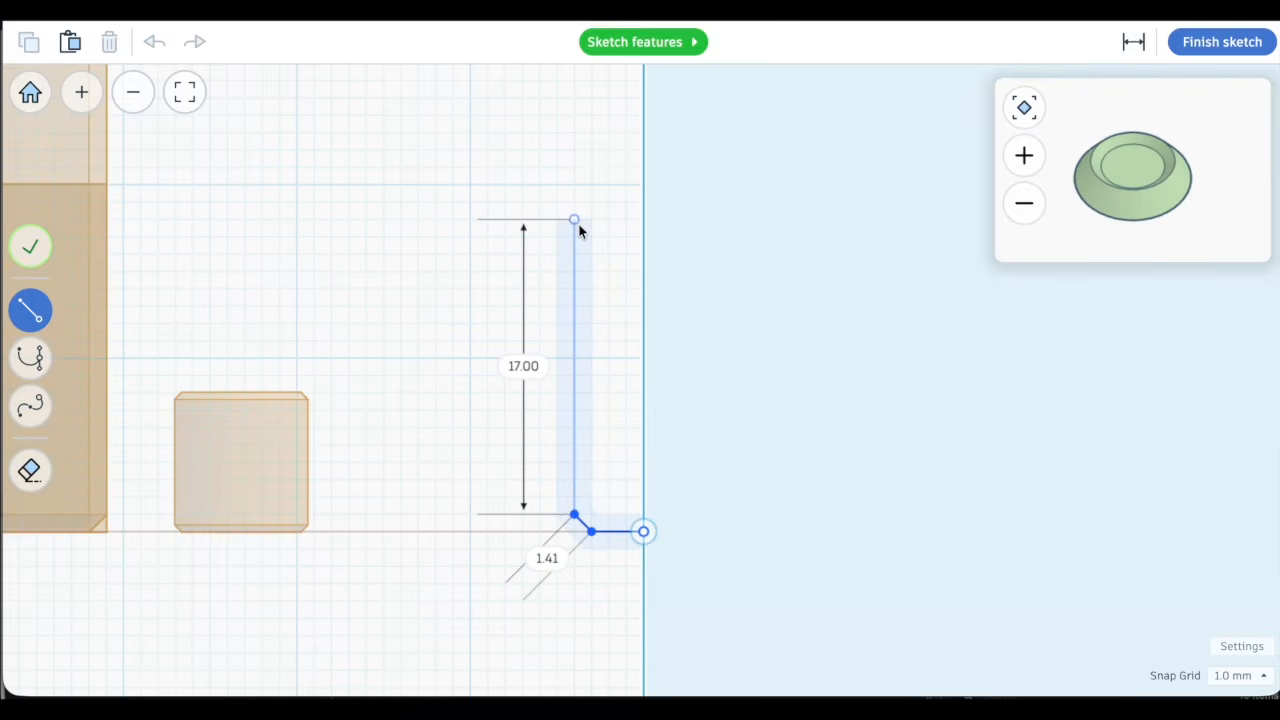
# Draw the profile's 37 mm vertical side, a 1.41 mm inward chamfer and a 3 mm top line, and close it along the axis
pyautogui.moveTo(578, 223); pyautogui.dragTo(552, 571, button='middle')
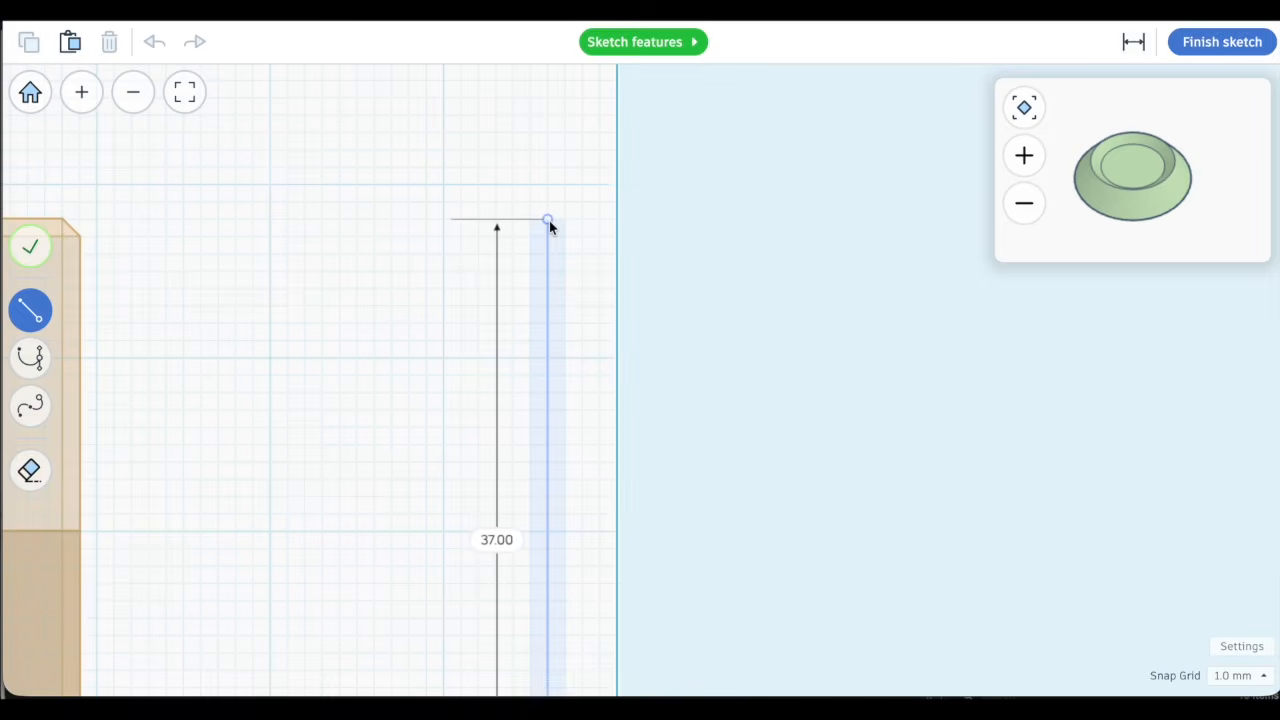
pyautogui.click(548, 220)
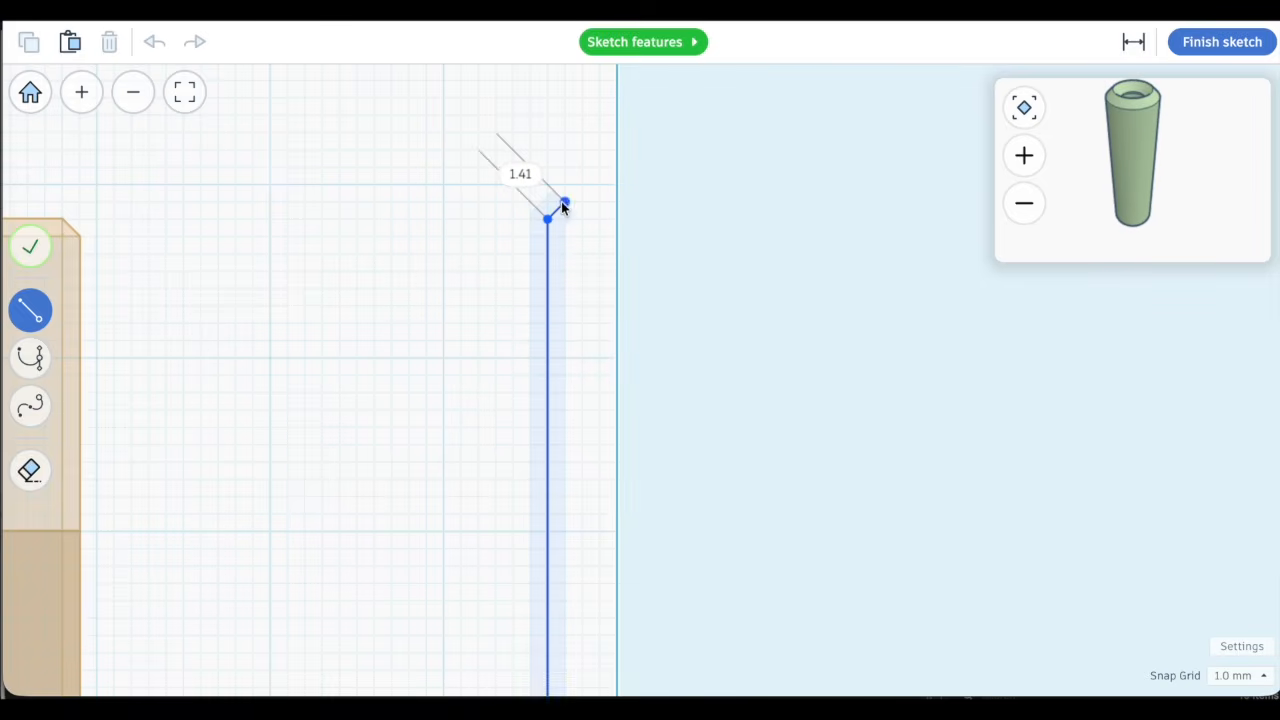
pyautogui.click(564, 203)
pyautogui.click(618, 202)
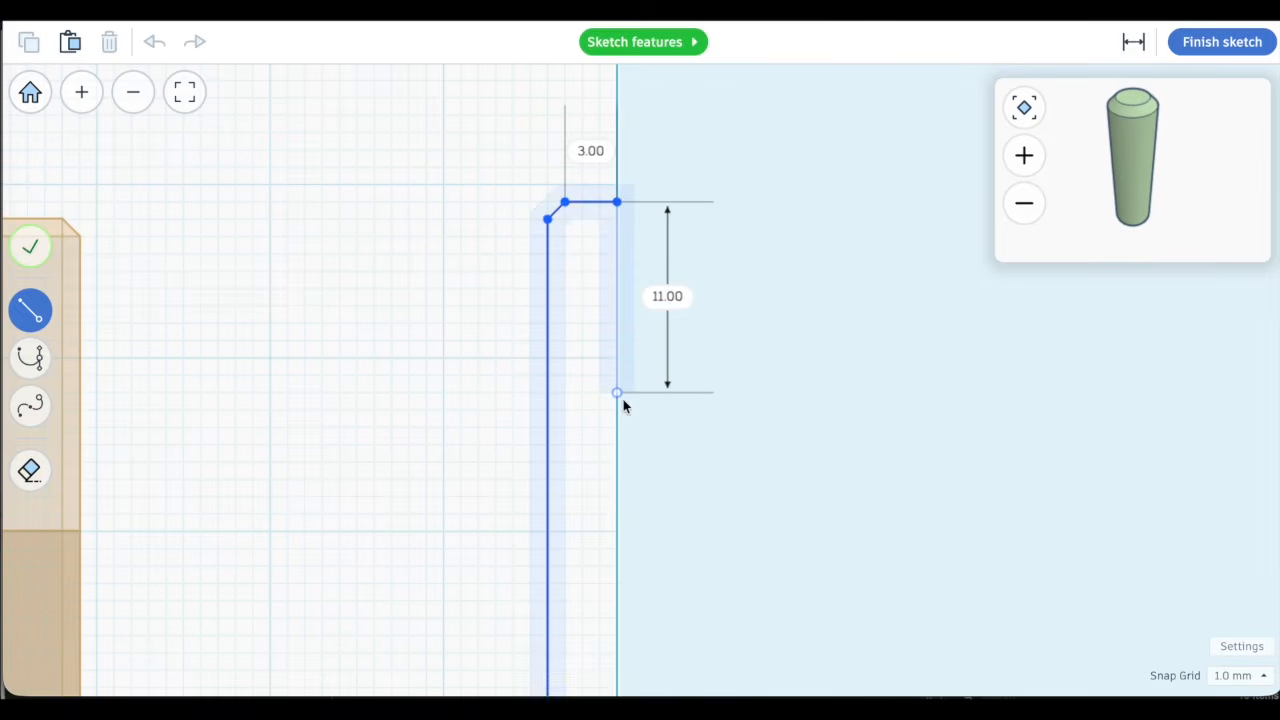
pyautogui.scroll(-5, 623, 399)
pyautogui.click(617, 525)
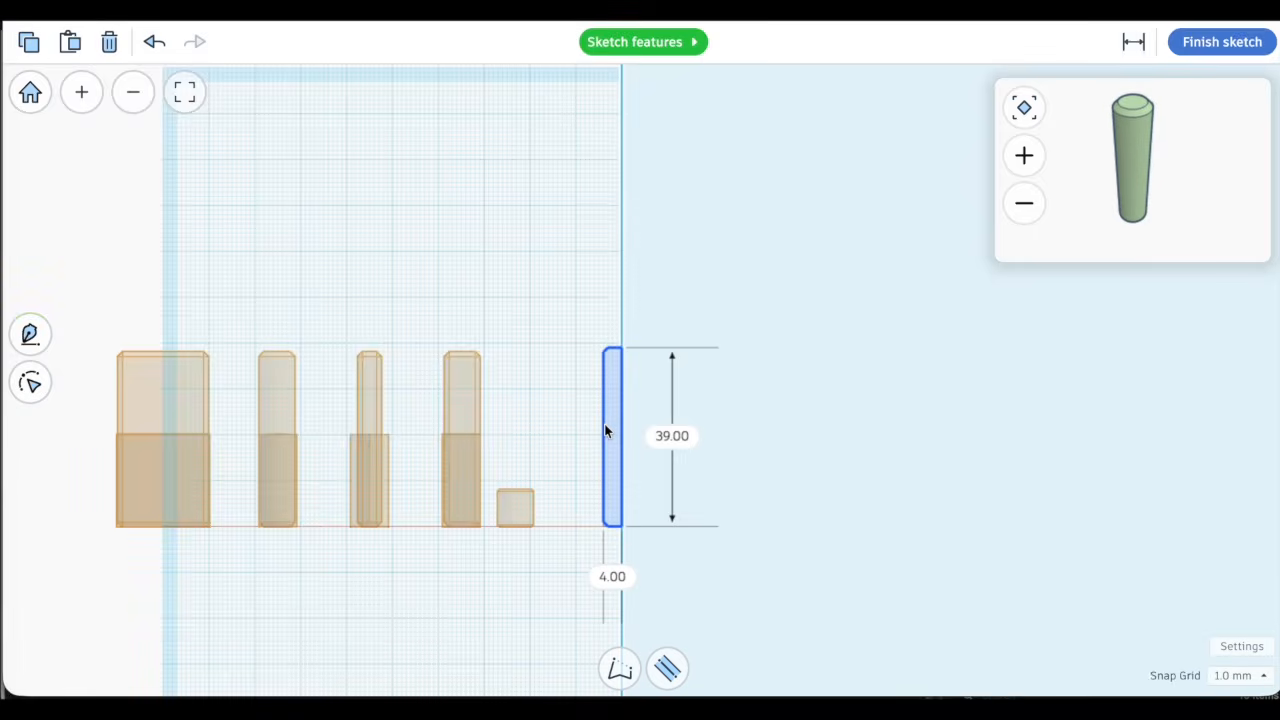
# Select the four outer points of the revolve profile and set the snap grid to 0.1 mm
pyautogui.scroll(5, 605, 430)
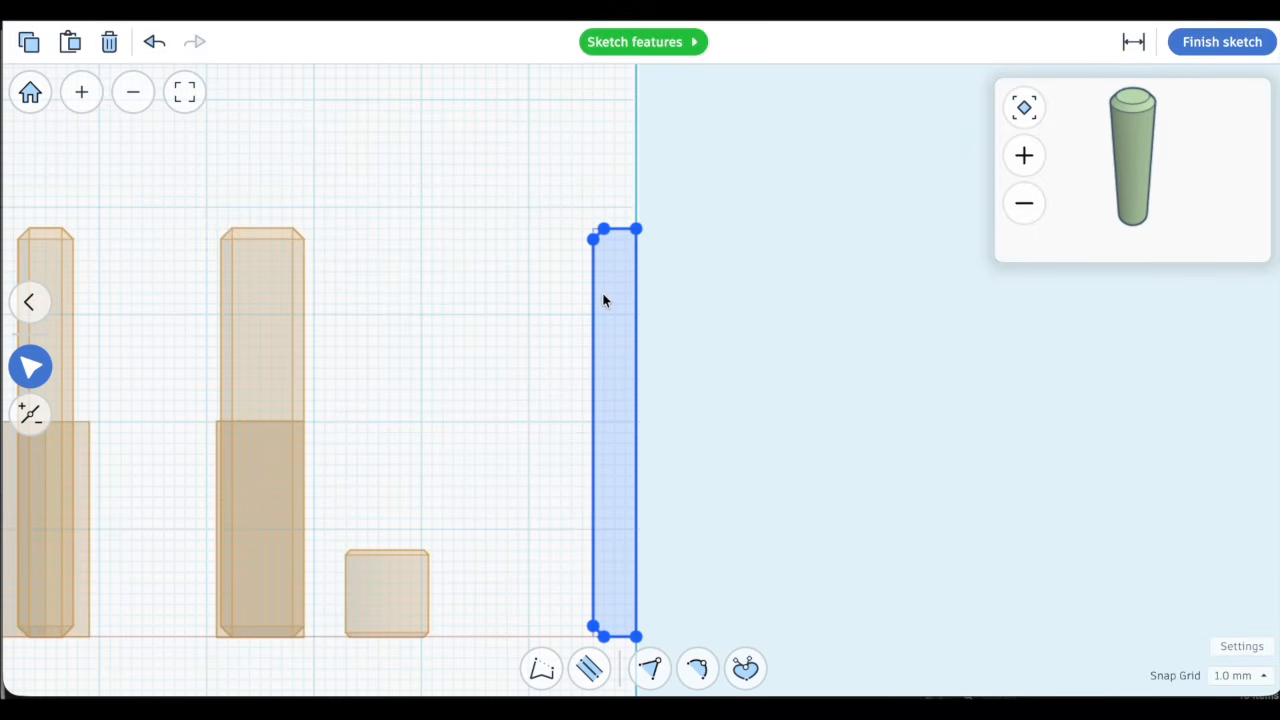
pyautogui.scroll(3, 603, 300)
pyautogui.click(582, 237)
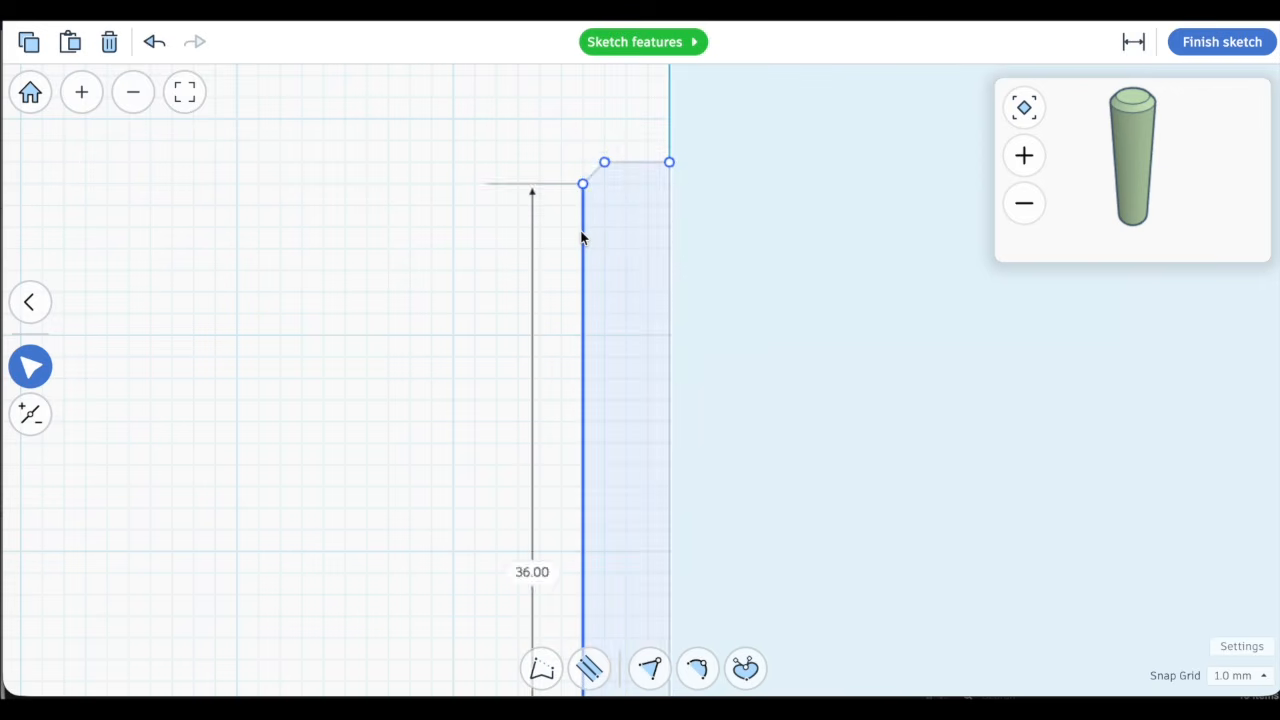
pyautogui.scroll(-4, 587, 243)
pyautogui.moveTo(700, 397); pyautogui.dragTo(698, 187, button='middle')
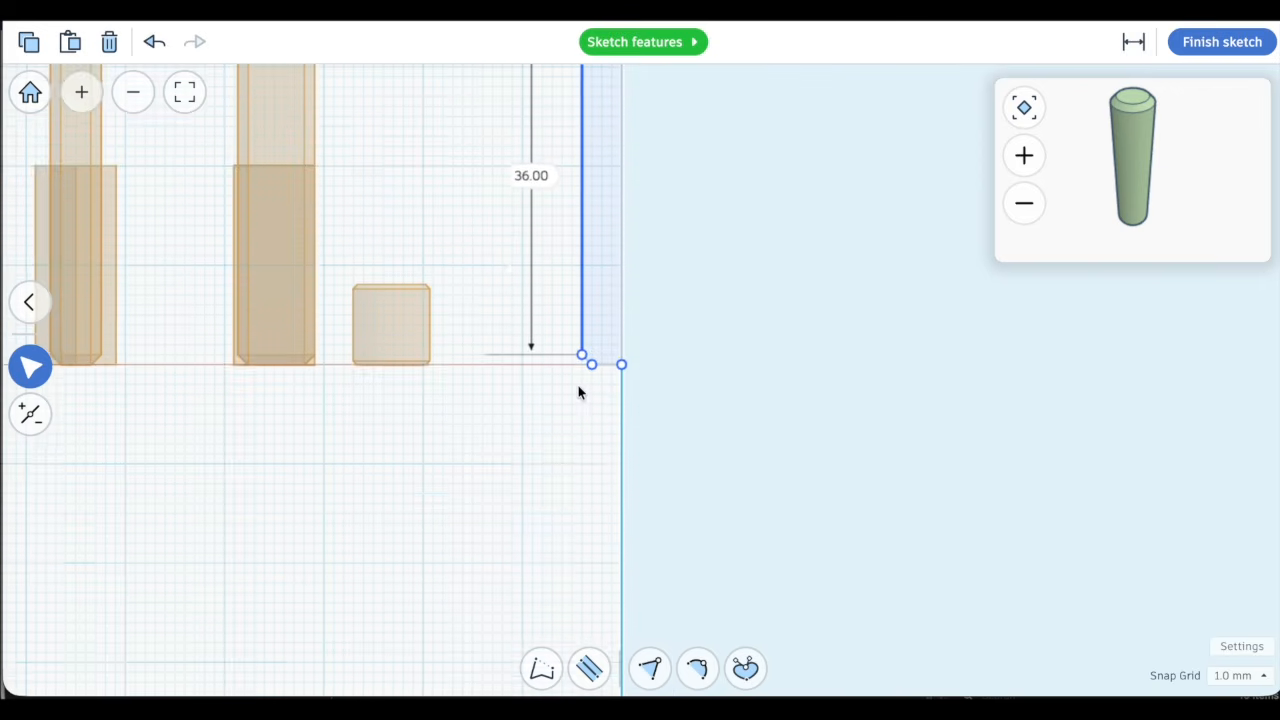
pyautogui.scroll(4, 577, 389)
pyautogui.scroll(-4, 537, 452)
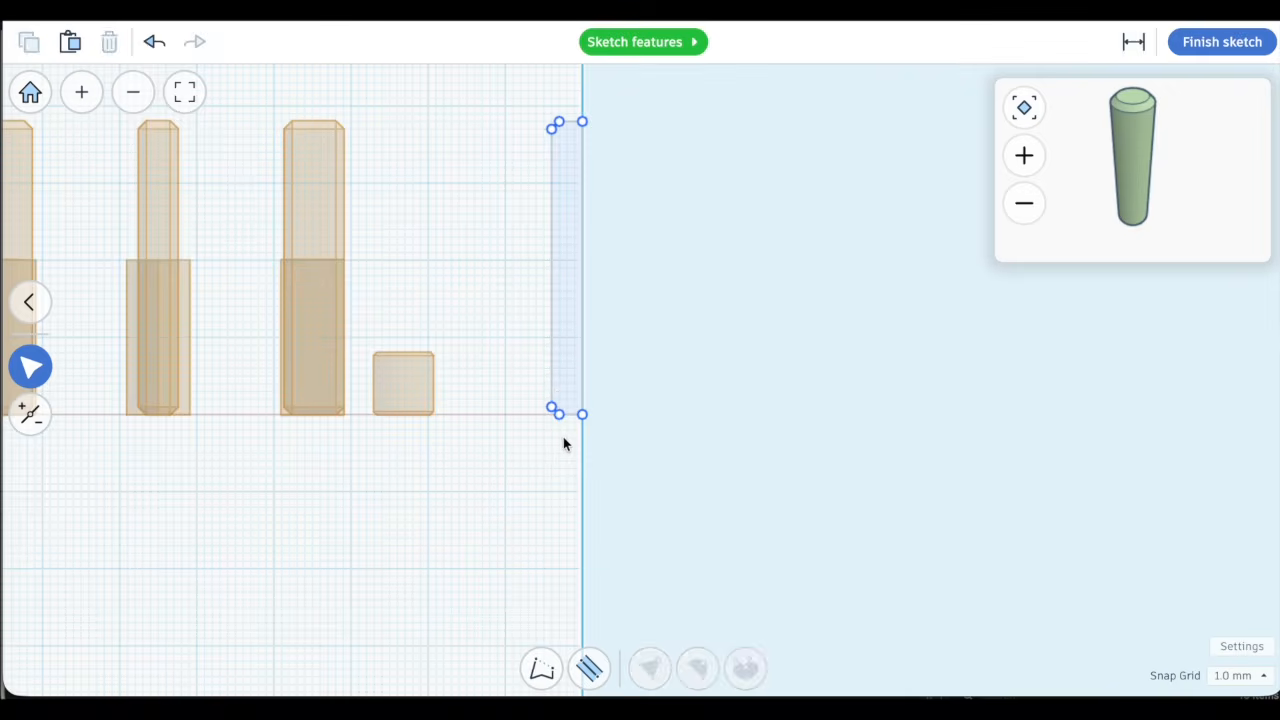
pyautogui.moveTo(563, 437); pyautogui.dragTo(529, 96)
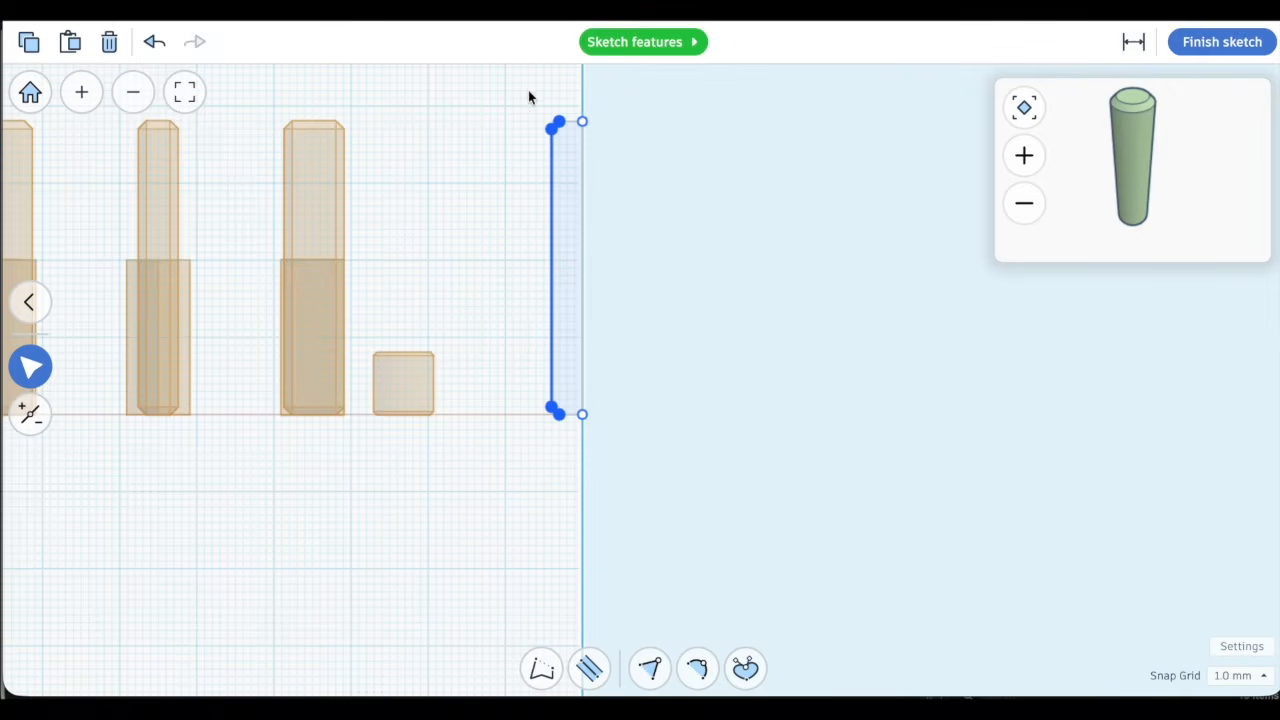
pyautogui.click(1236, 675)
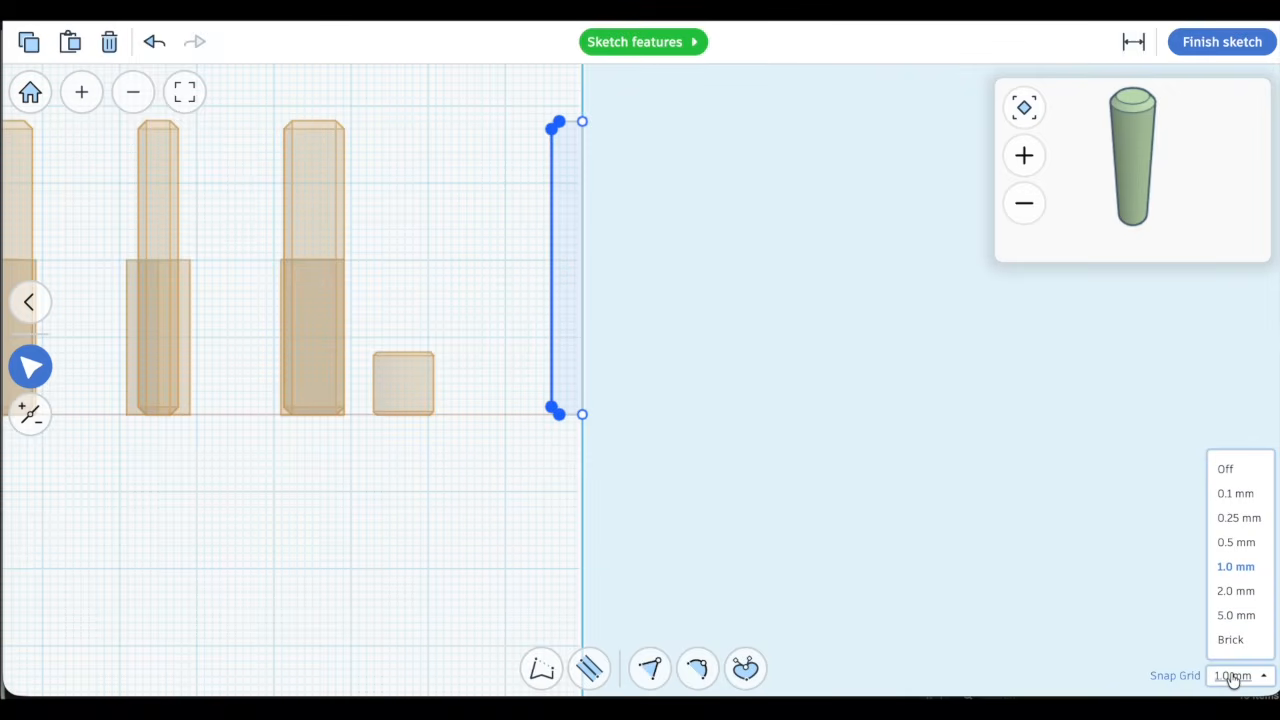
pyautogui.click(1236, 493)
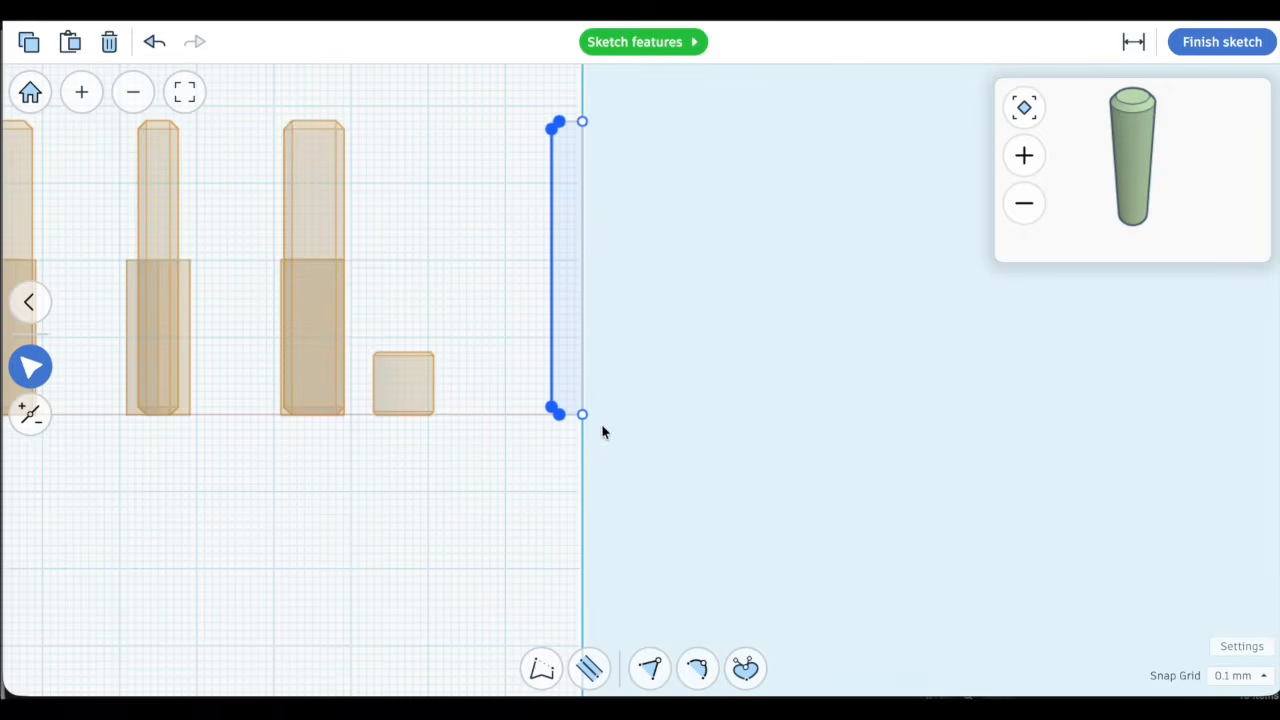
# Move the selected outer points 0.2 mm toward the revolve axis and finish the sketch
pyautogui.scroll(3, 538, 420)
pyautogui.scroll(2, 538, 421)
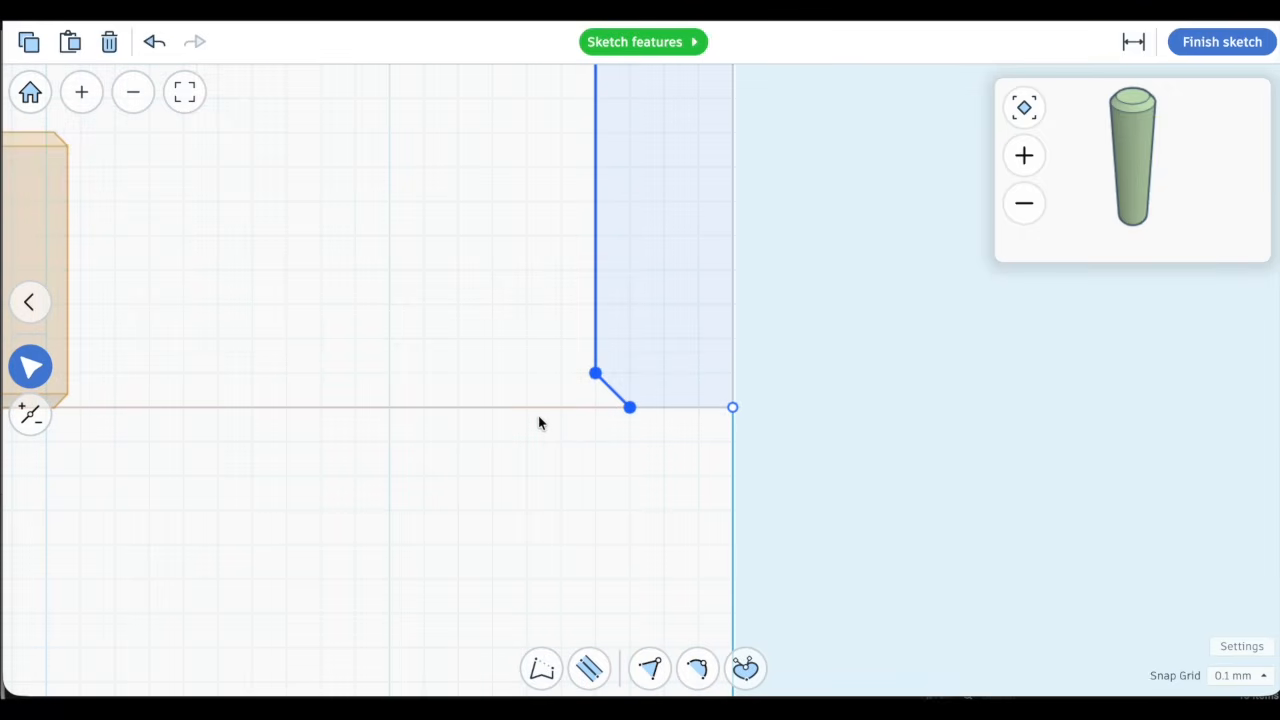
pyautogui.press('Right')
pyautogui.press('Right')
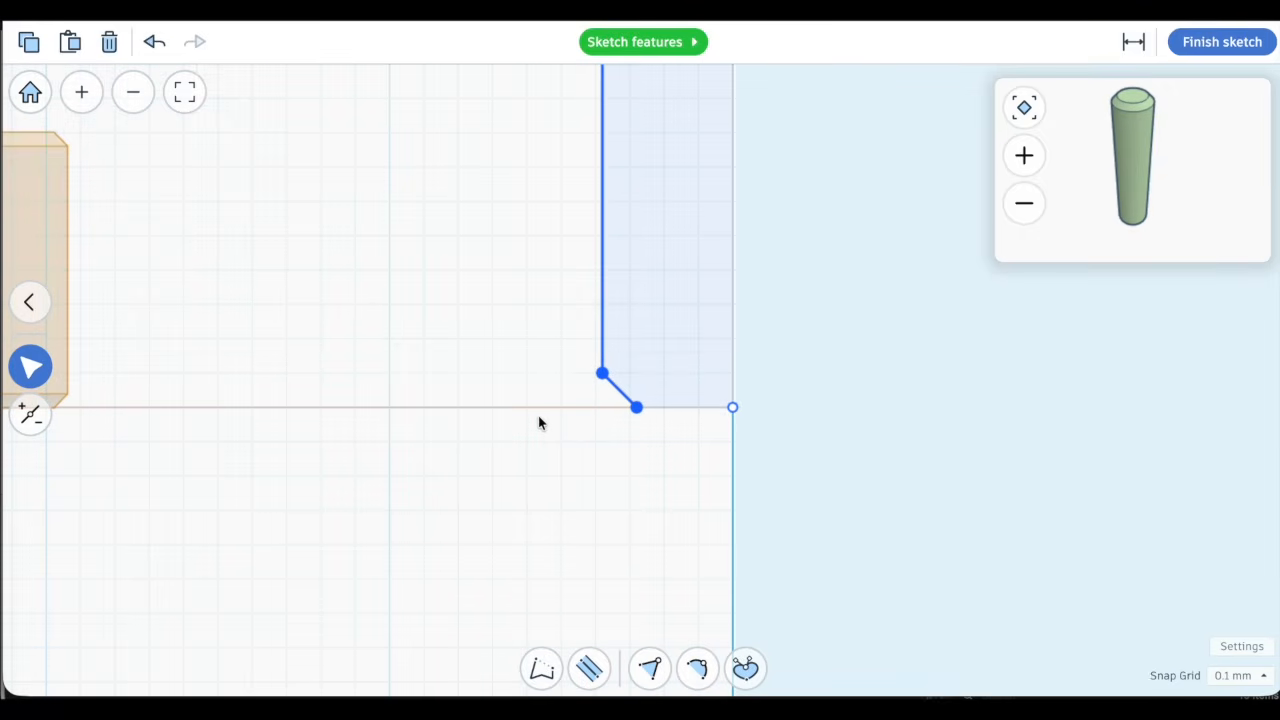
pyautogui.click(1222, 42)
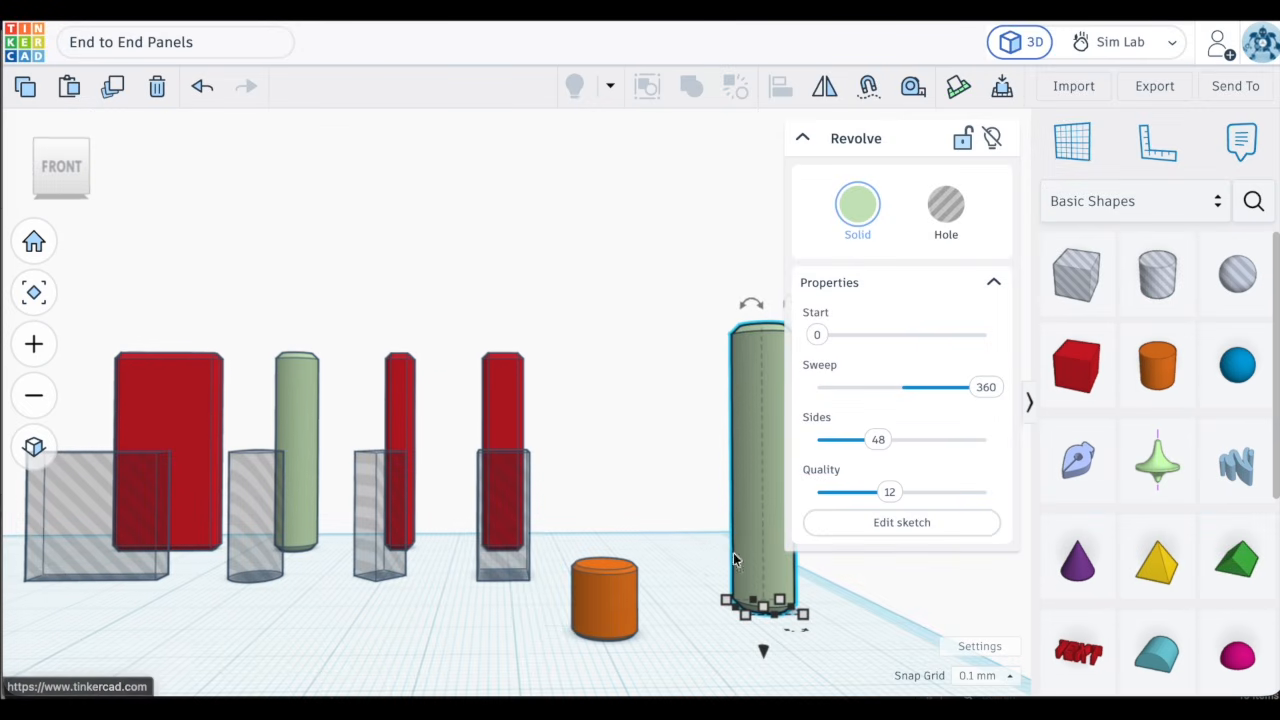
pyautogui.moveTo(695, 641); pyautogui.dragTo(594, 674, button='right')
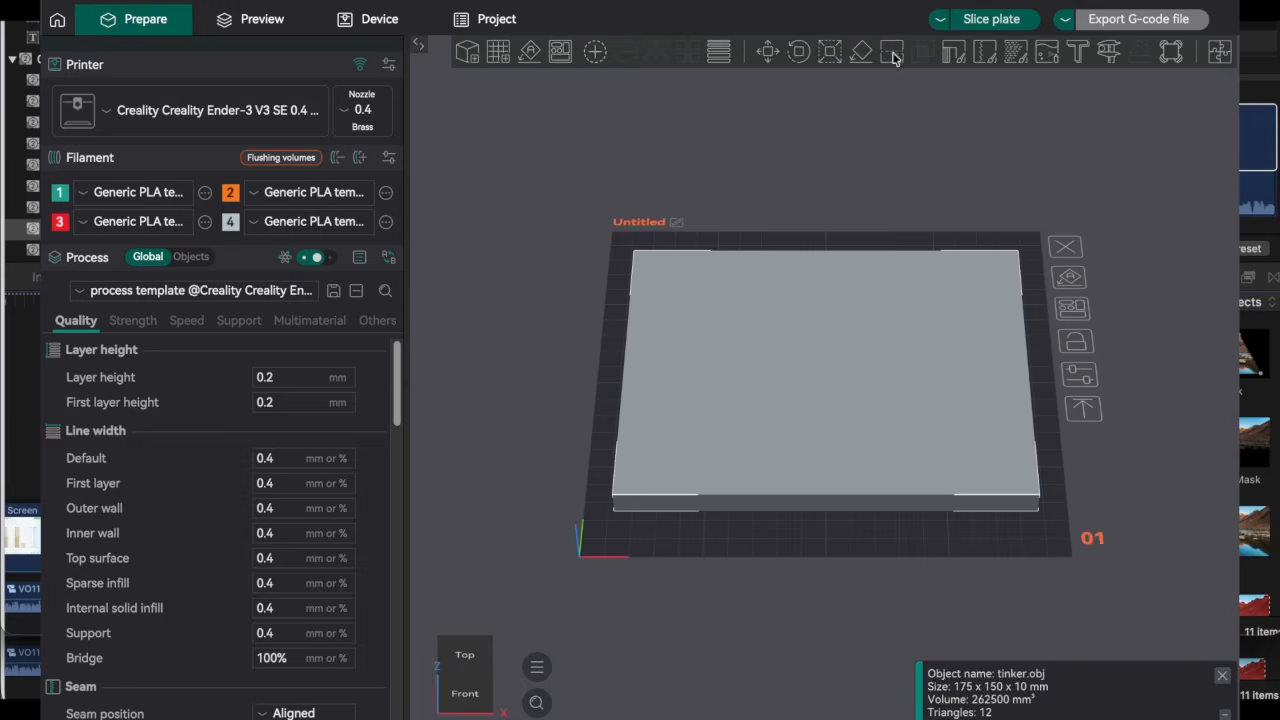
# In the slicer, start a cut on the panel and set its connectors to type Dowel with shape Square
pyautogui.click(891, 53)
pyautogui.click(962, 177)
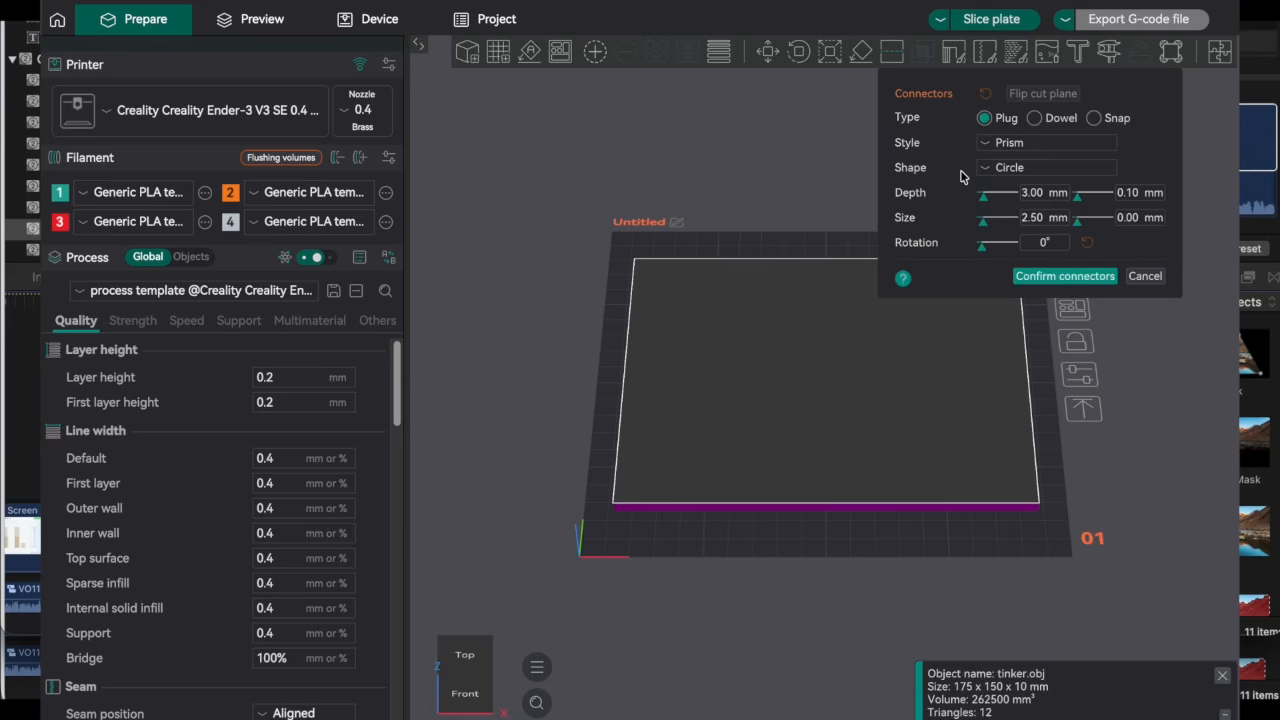
pyautogui.click(1053, 124)
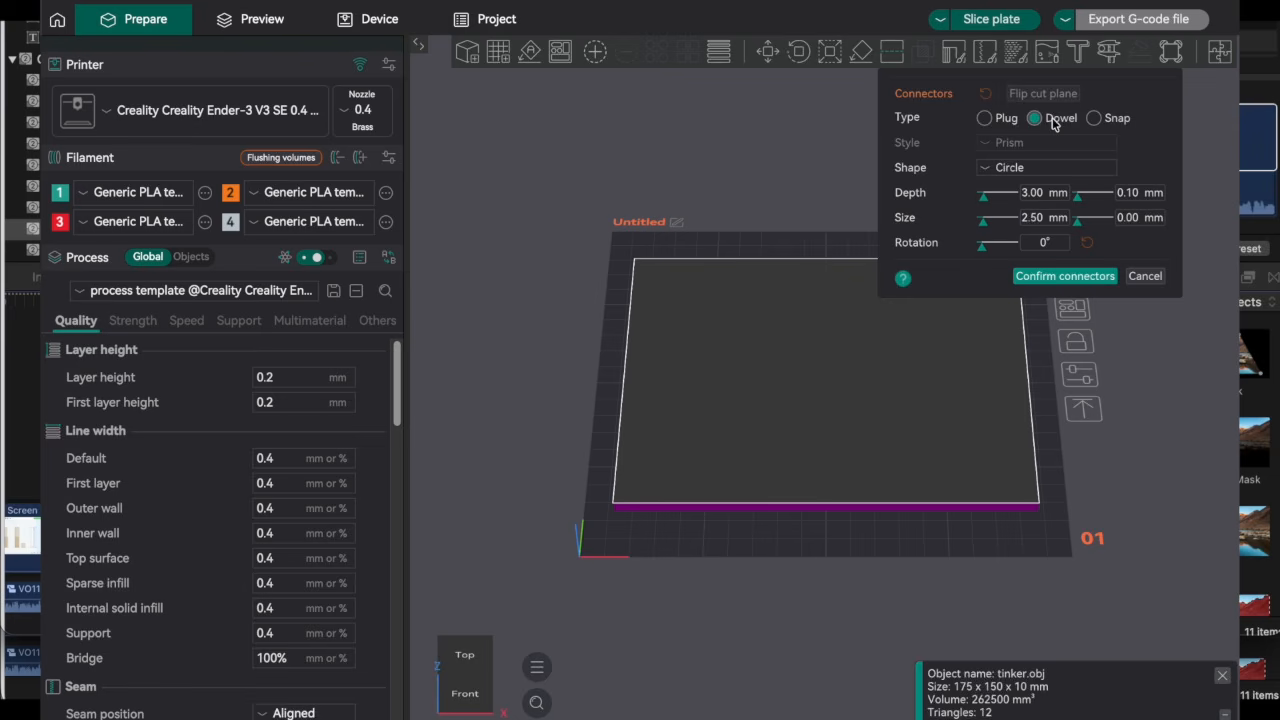
pyautogui.click(1016, 170)
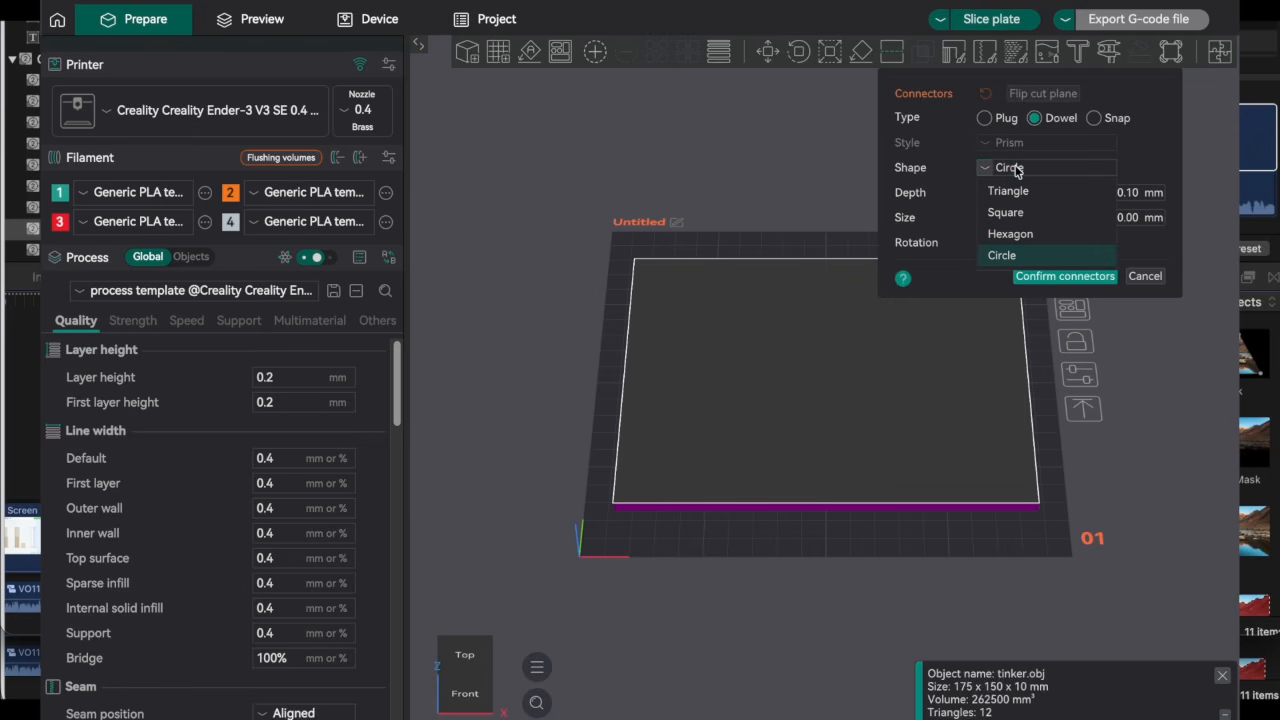
pyautogui.click(1006, 213)
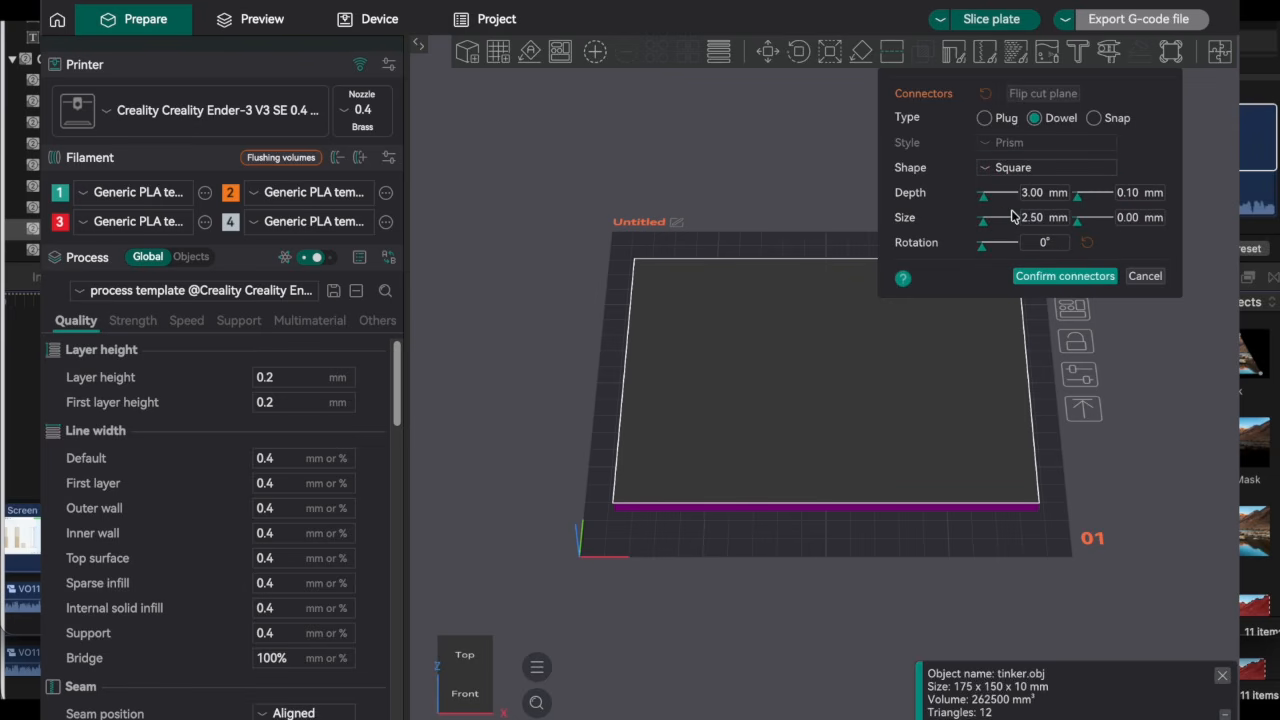